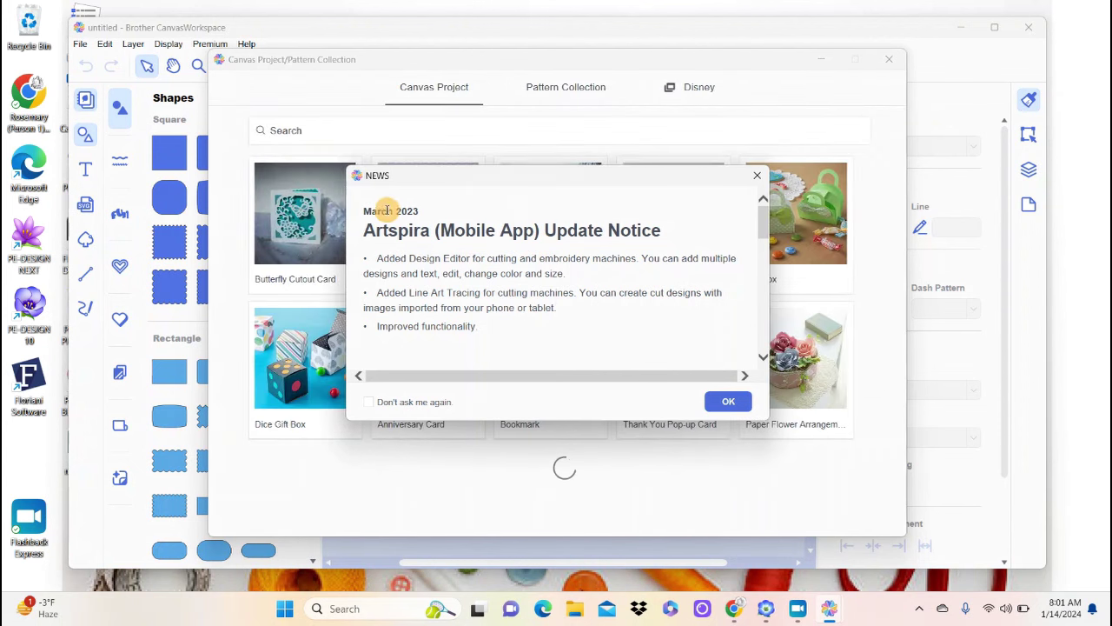
- Dismiss the Artspira NEWS notice and scroll through the Canvas Project thumbnails
left_click(728, 401)
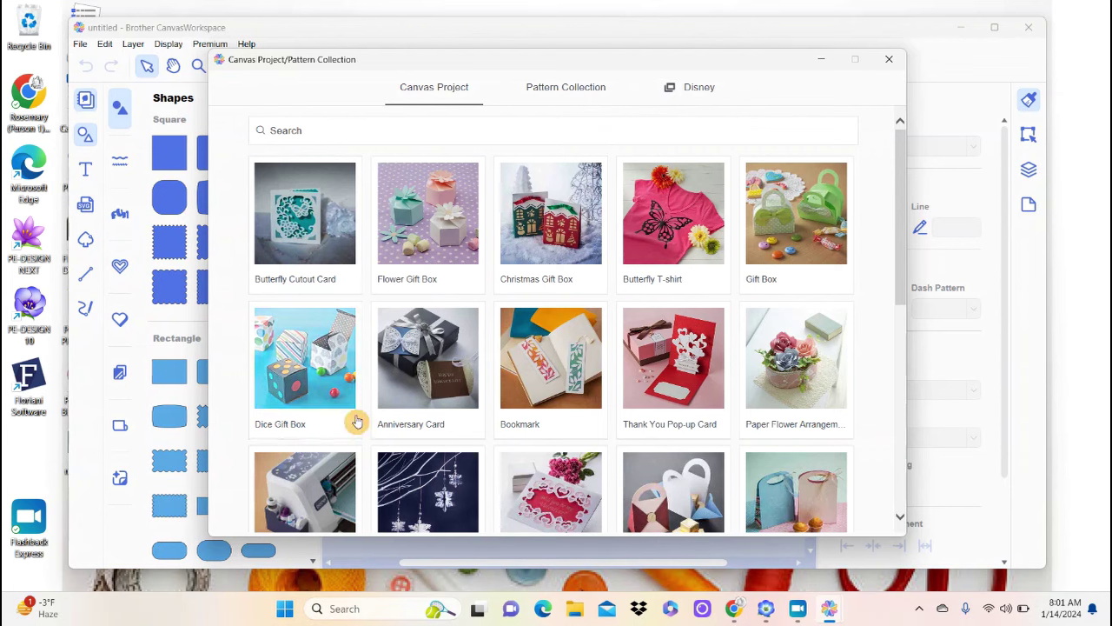
left_click_drag(901, 296, 899, 516)
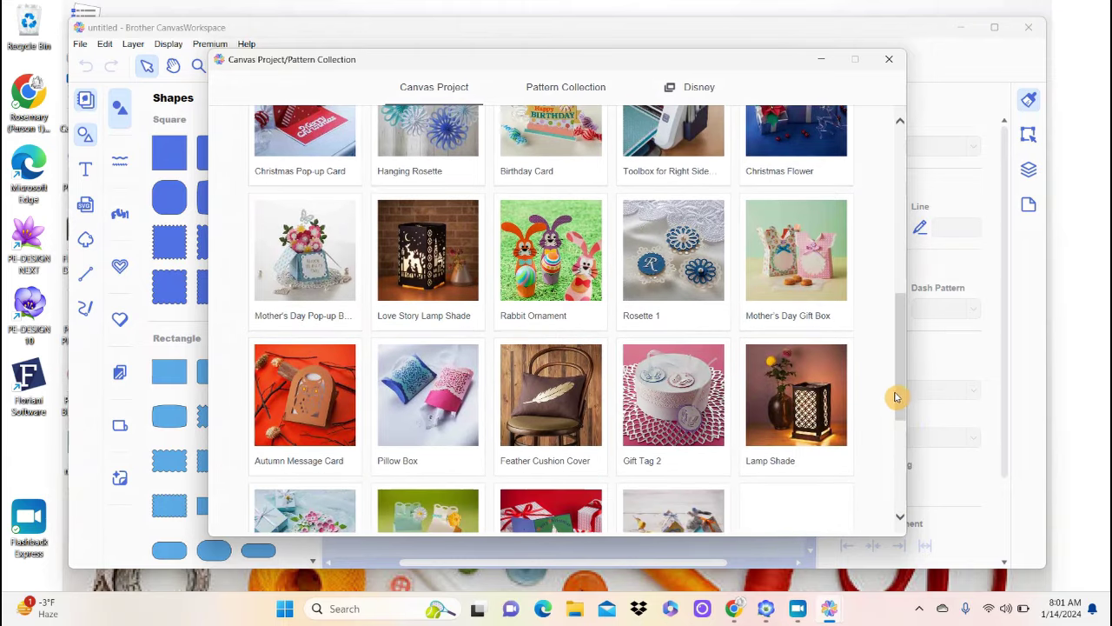
left_click_drag(901, 362, 904, 479)
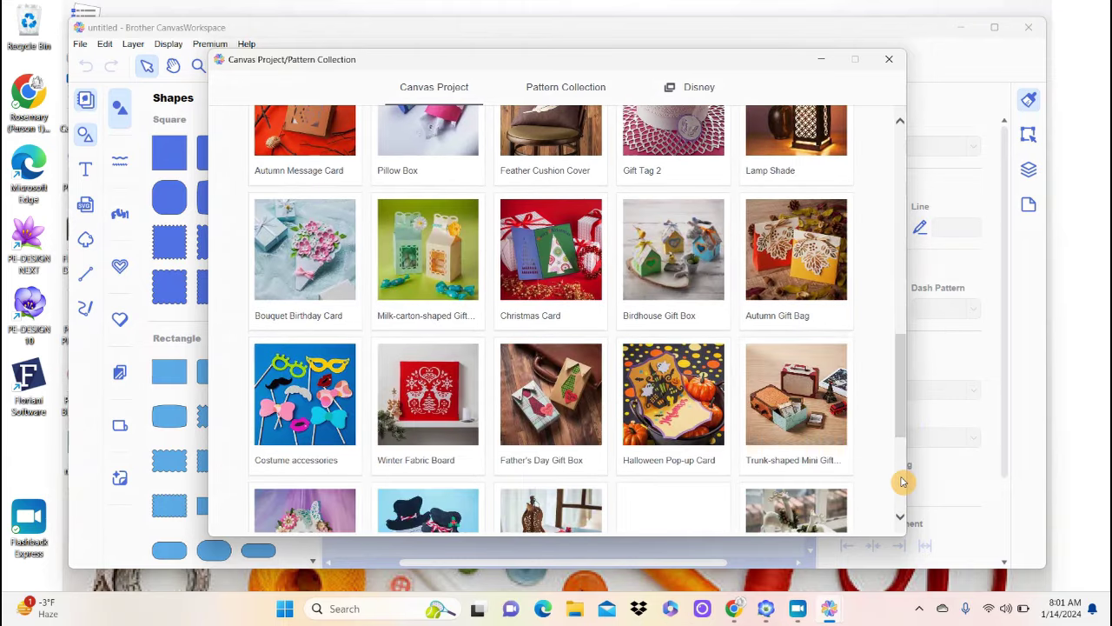
left_click_drag(904, 388, 904, 464)
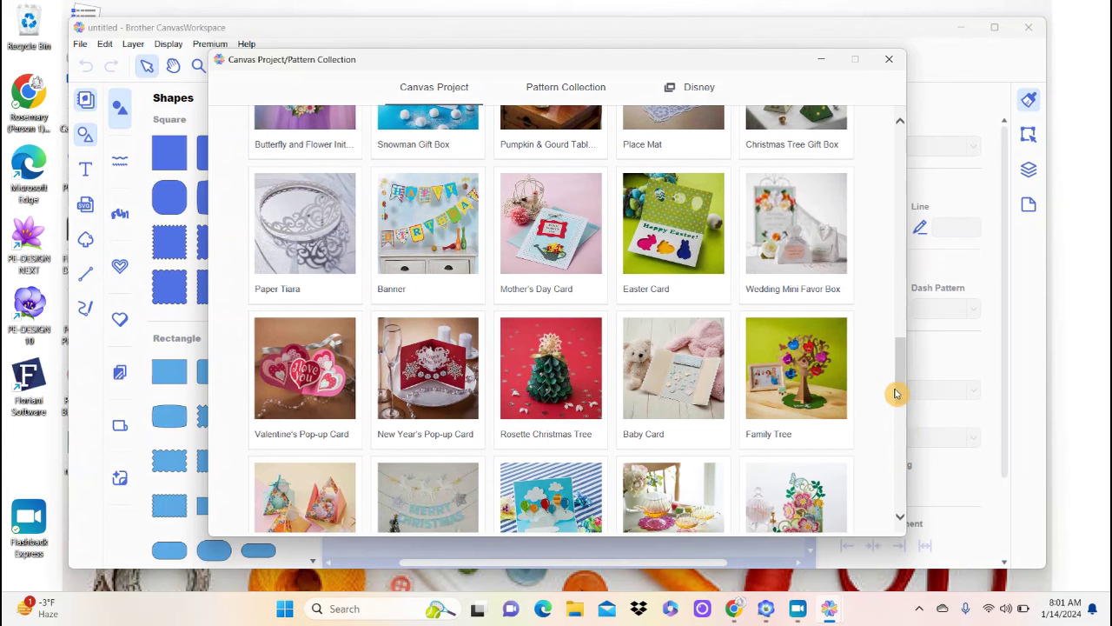
left_click_drag(904, 394, 900, 178)
- Open the Butterfly T-shirt project and add pattern 000028_A to the mat
left_click(681, 221)
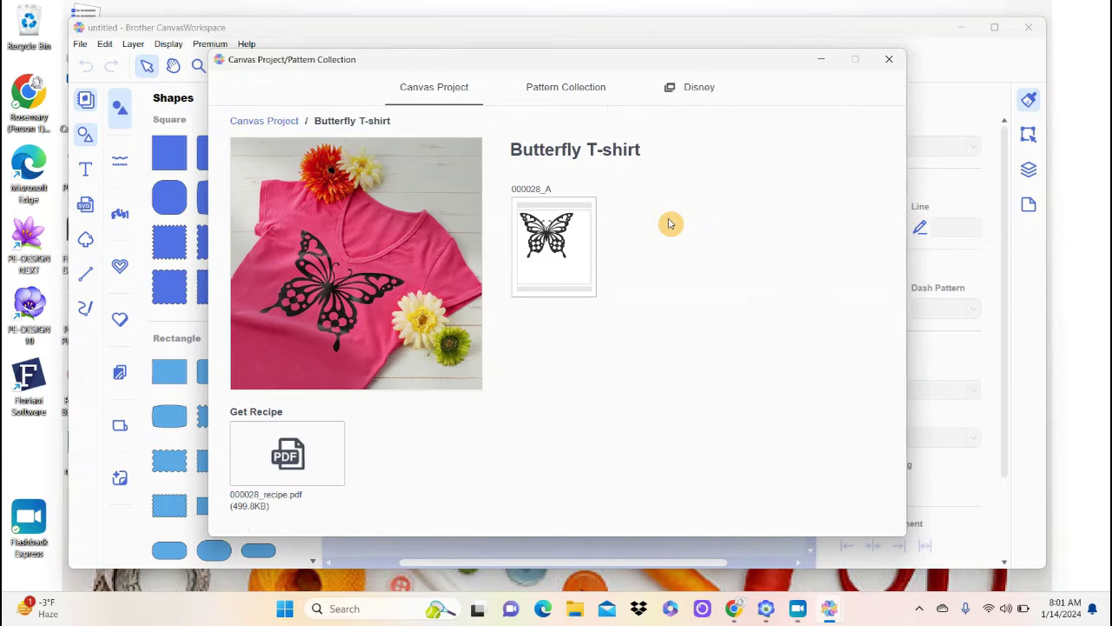
left_click(557, 247)
left_click(889, 59)
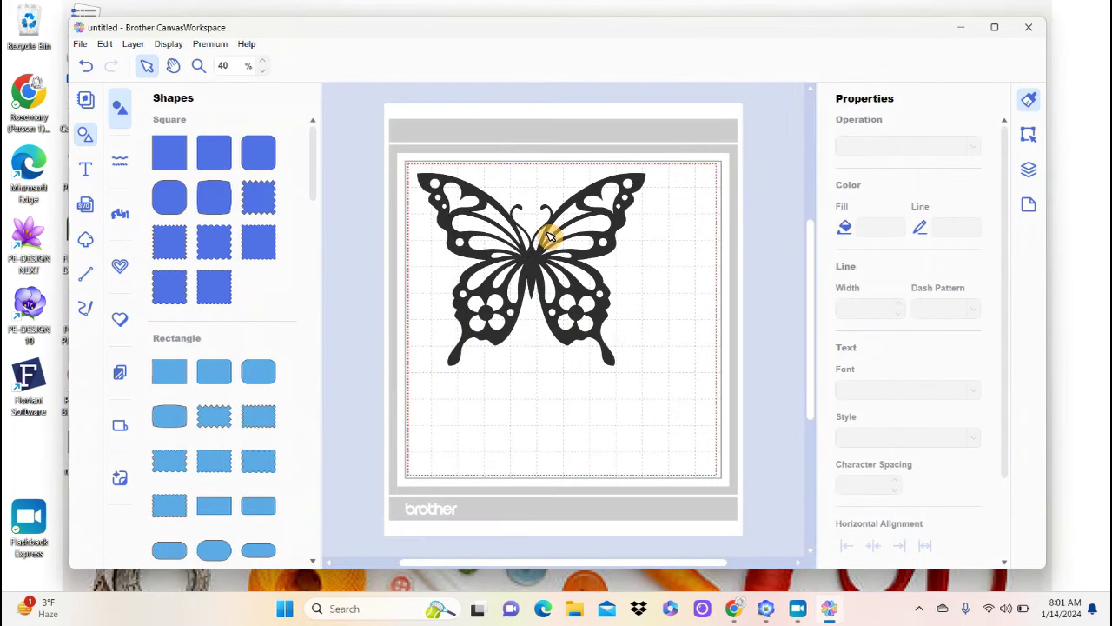
left_click(80, 44)
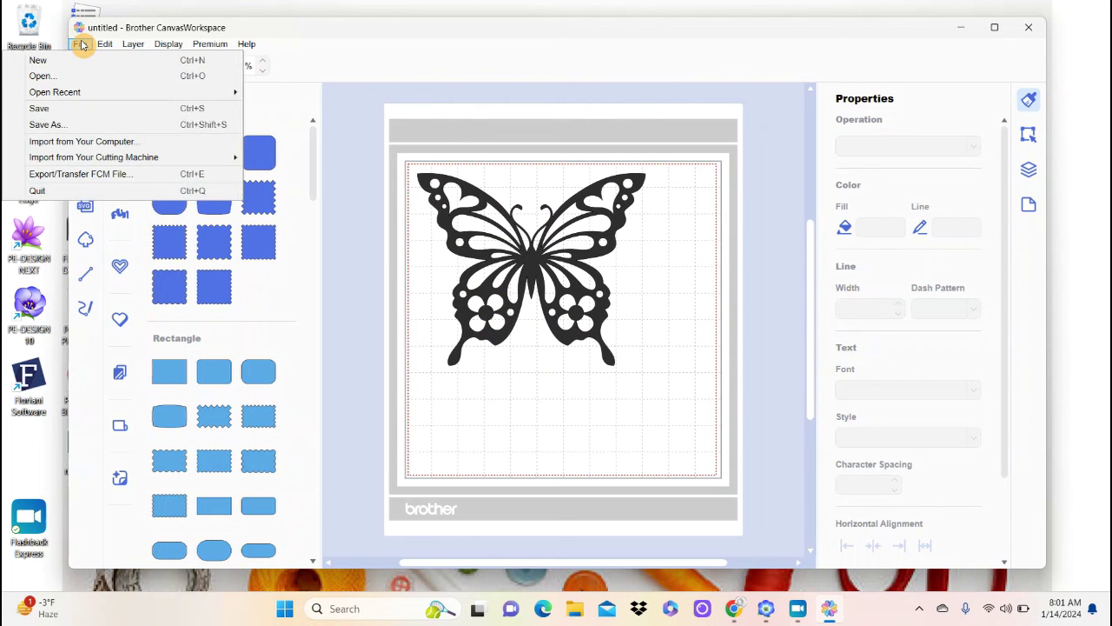
- Export the butterfly as FCM file 'butterfly 2' into the Documents scan n cut class folder
left_click(80, 174)
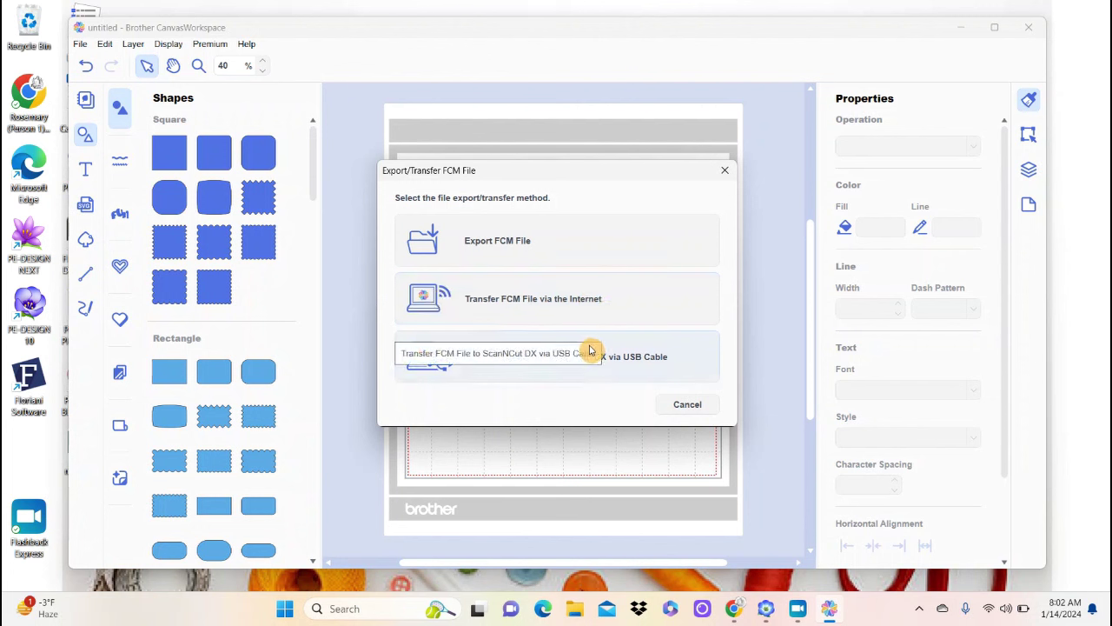
left_click(491, 243)
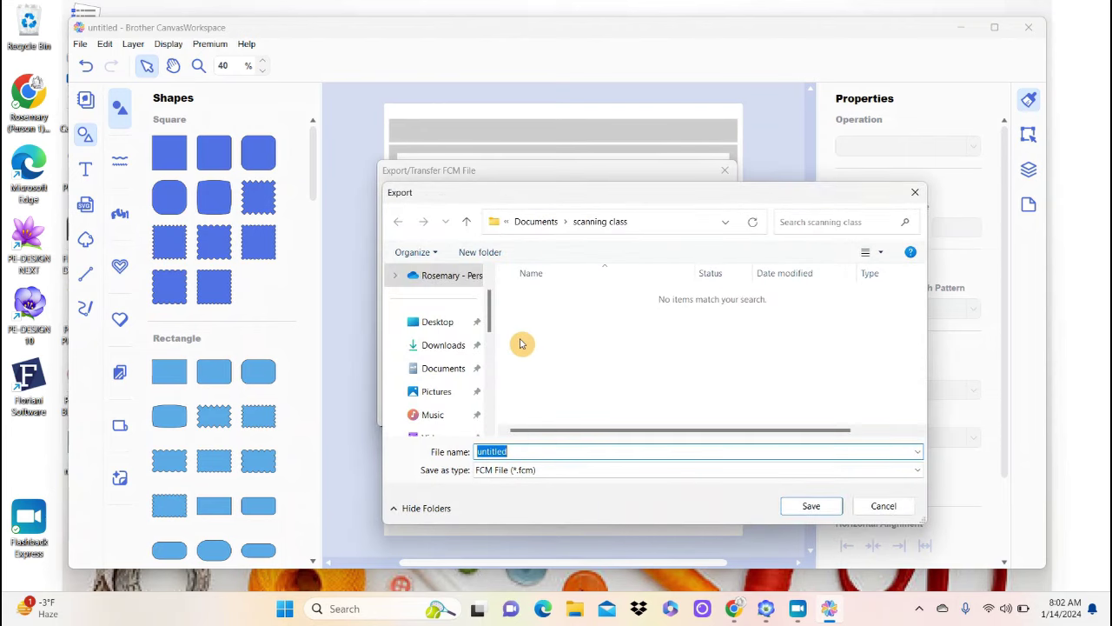
mouse_move(491, 325)
left_mouse_down()
mouse_move(496, 412)
mouse_move(492, 335)
mouse_move(494, 347)
left_mouse_up()
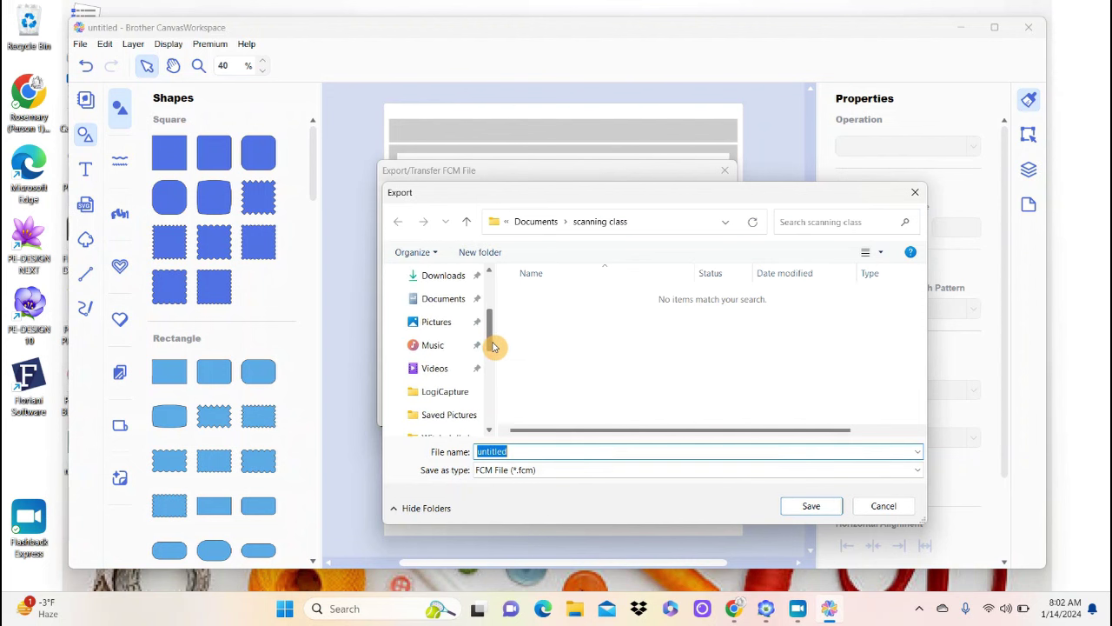
left_click(459, 298)
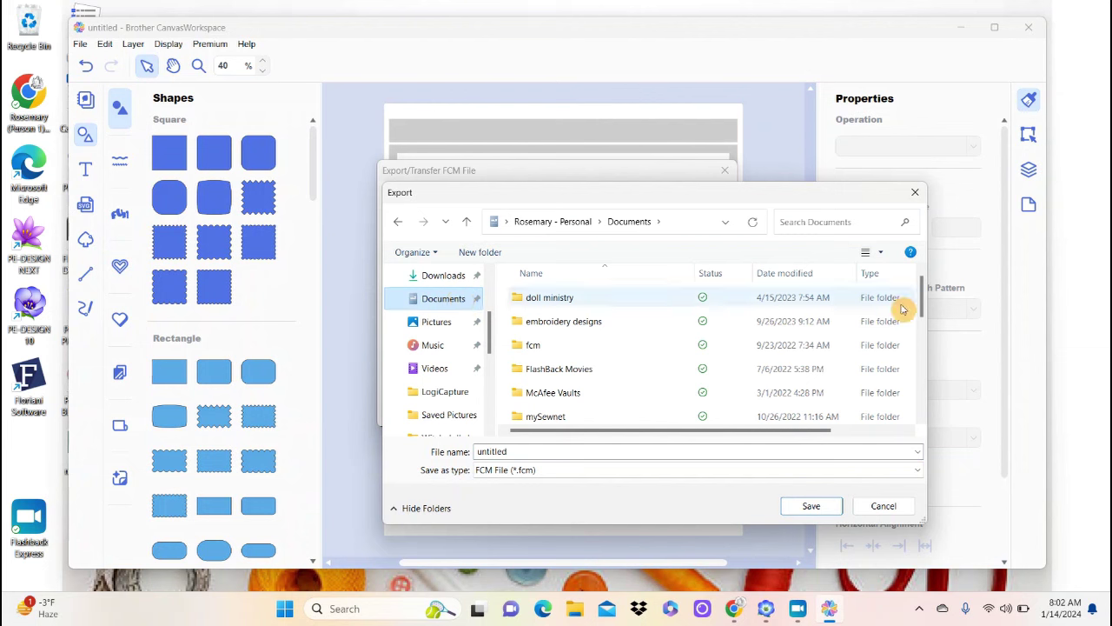
left_click_drag(922, 292, 919, 389)
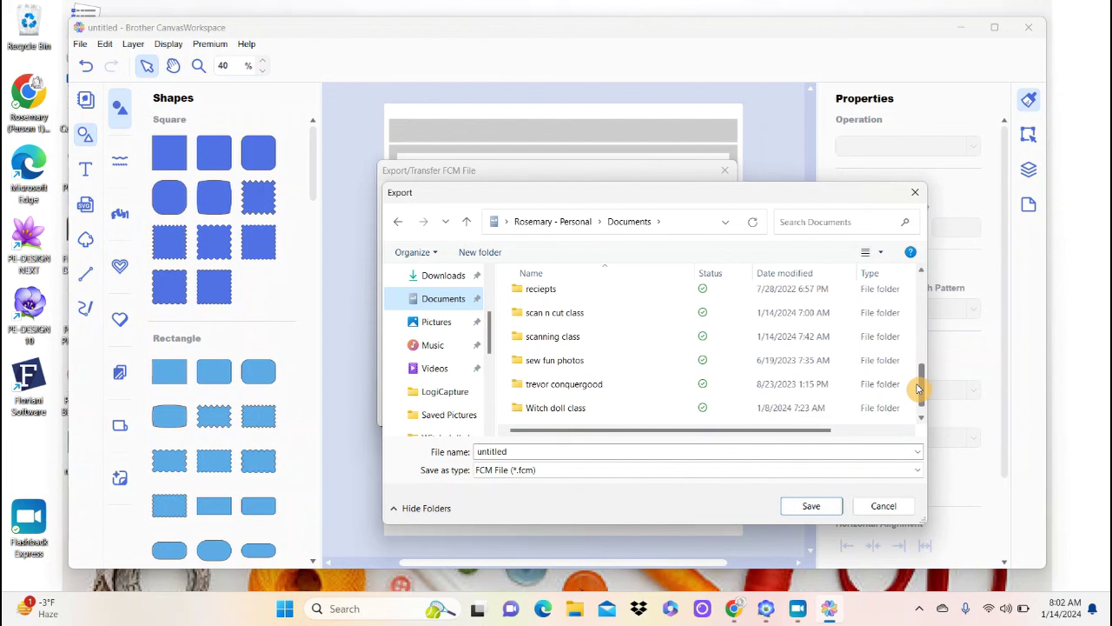
left_click(596, 318)
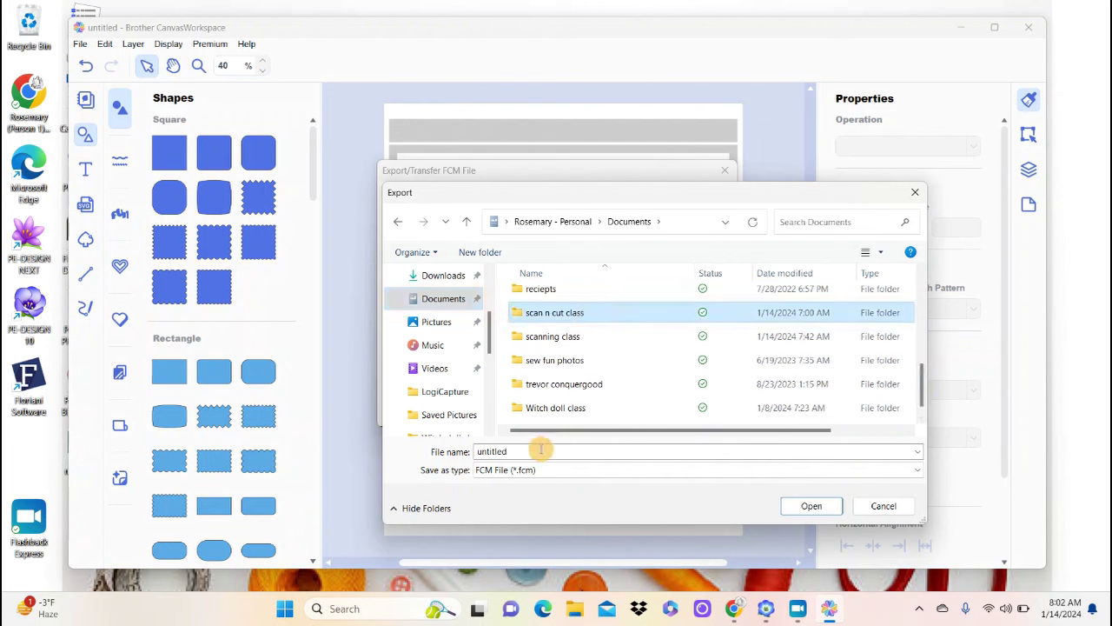
left_click(513, 451)
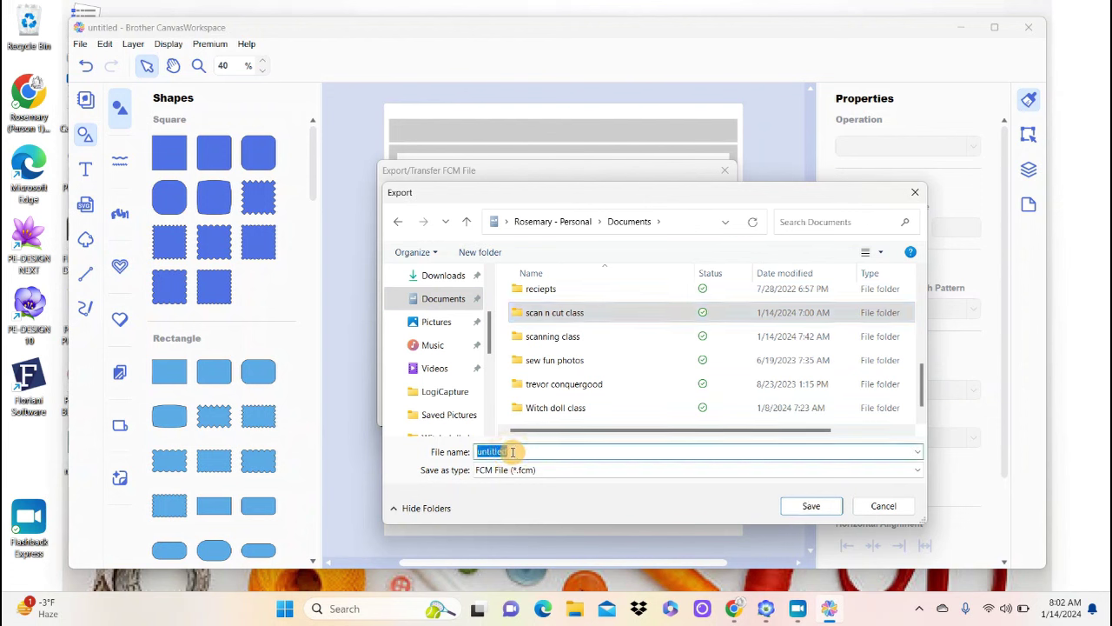
type("bu")
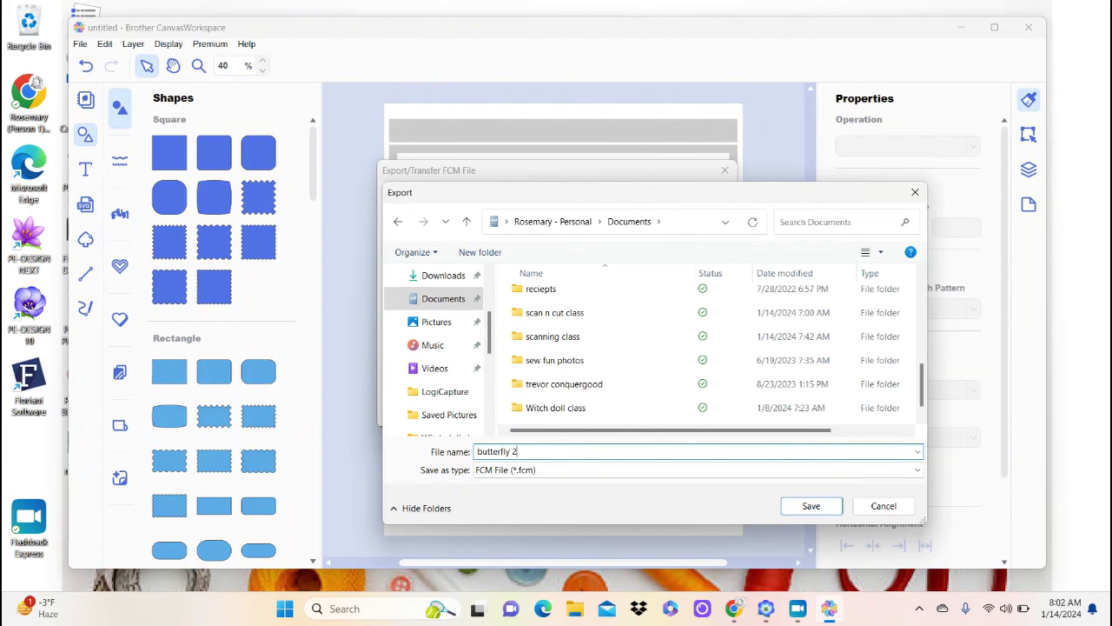
left_click(810, 506)
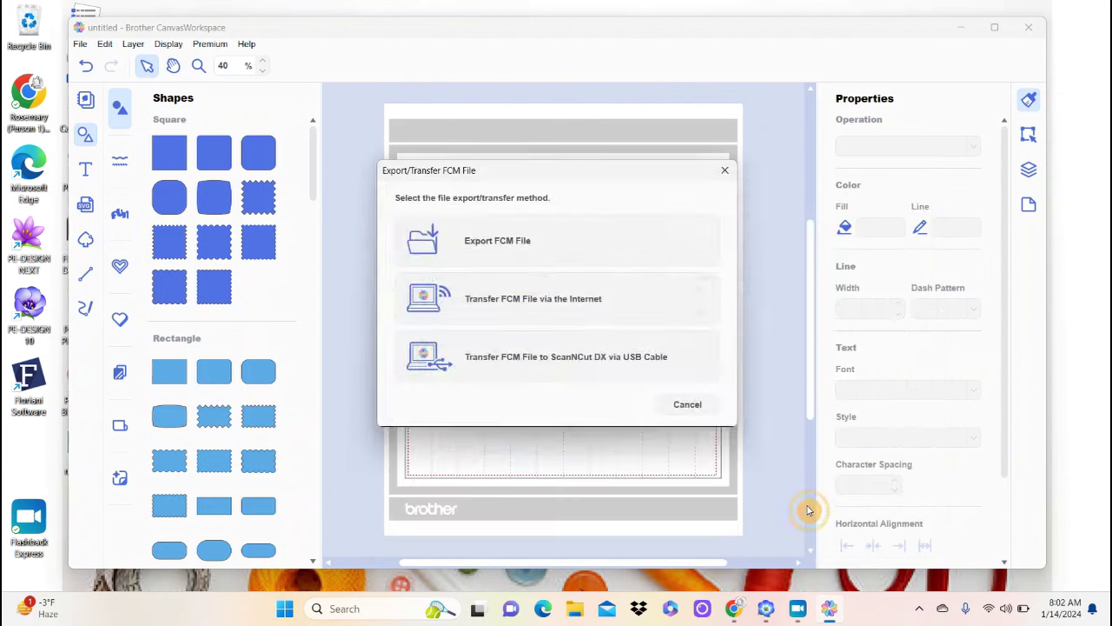
- Close CanvasWorkspace without saving and bring the PE-DESIGN Layout & Editing window forward
left_click(1028, 32)
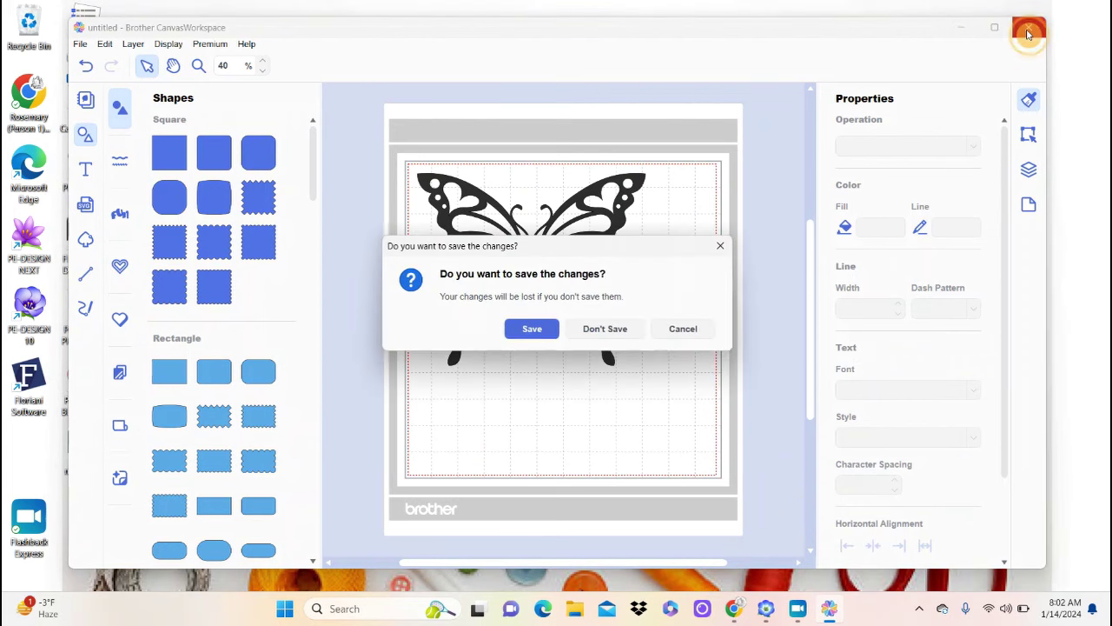
left_click(620, 330)
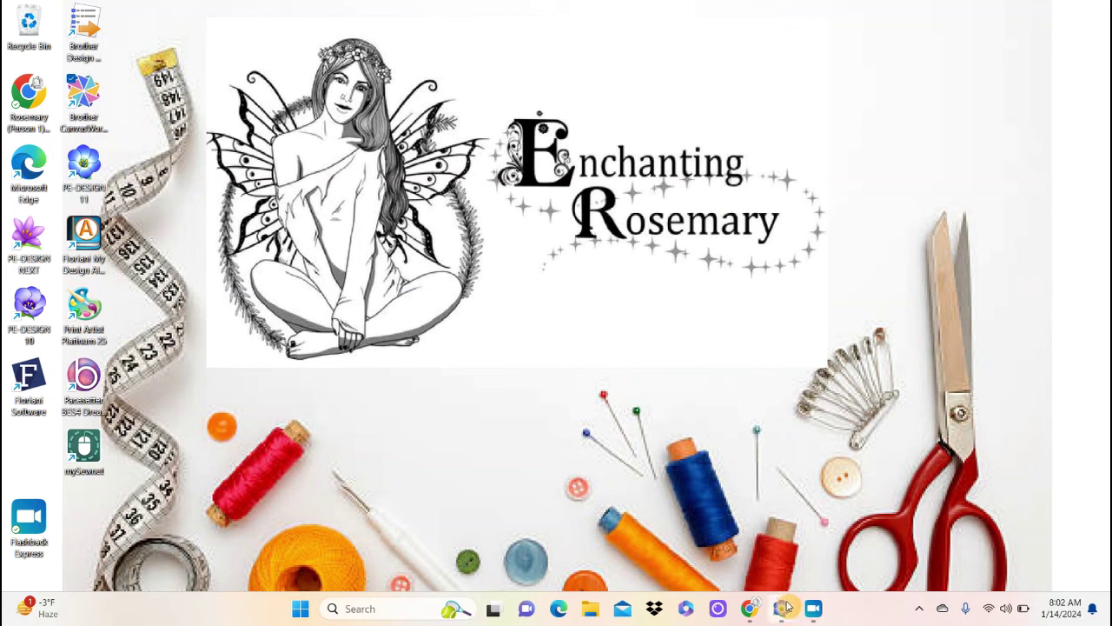
mouse_move(782, 611)
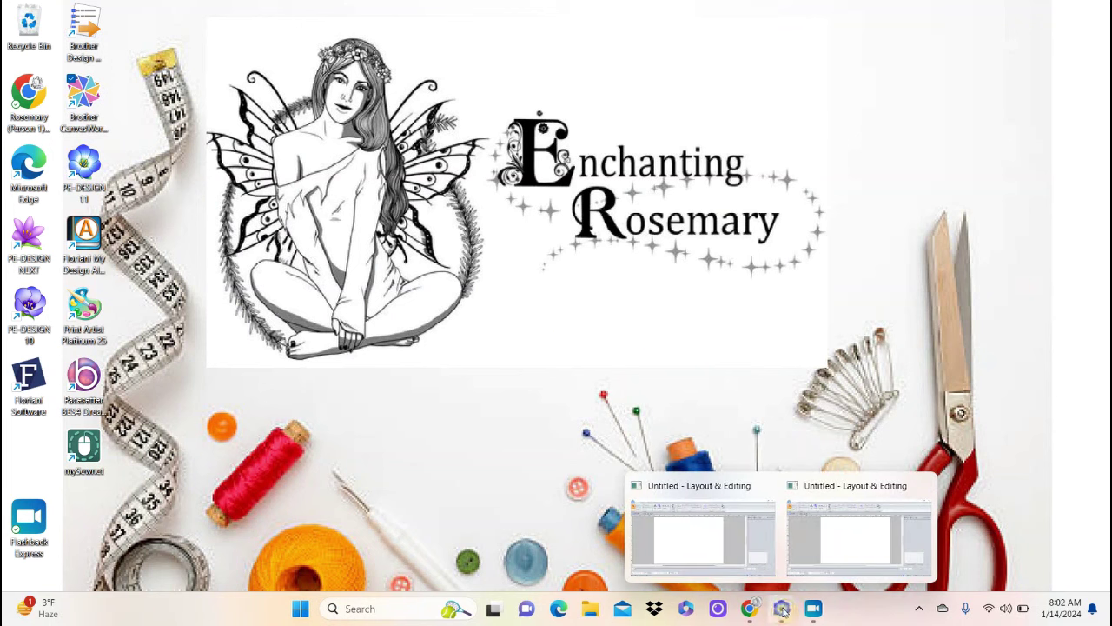
left_click(828, 530)
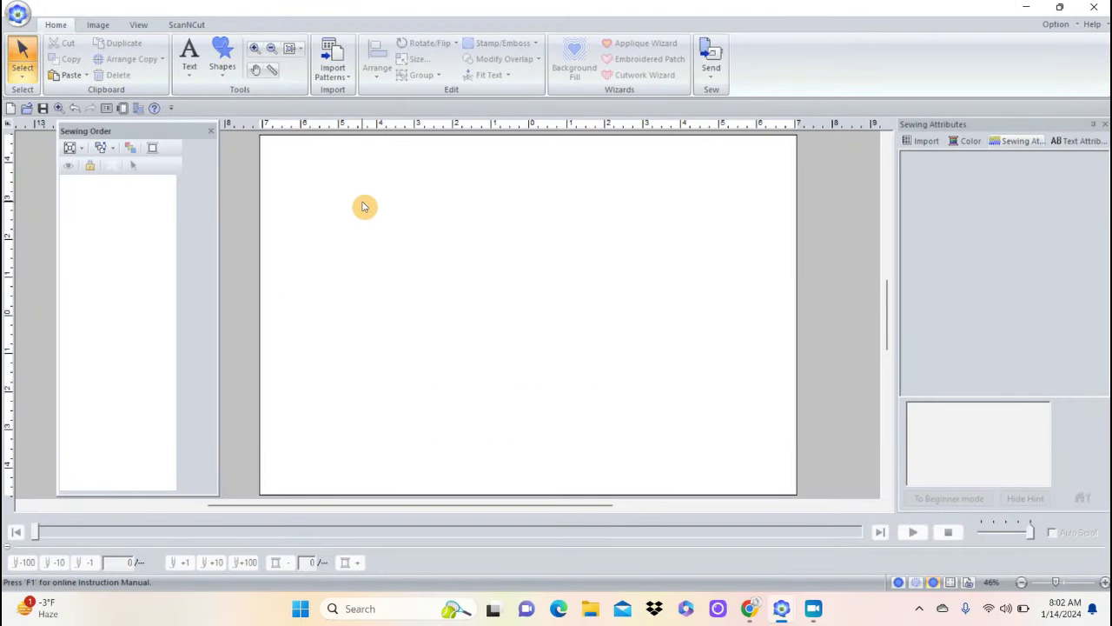
- Import butterfly.fcm from the ScanNCut tab as an 8.66 × 7.26 inch outline design
left_click(184, 25)
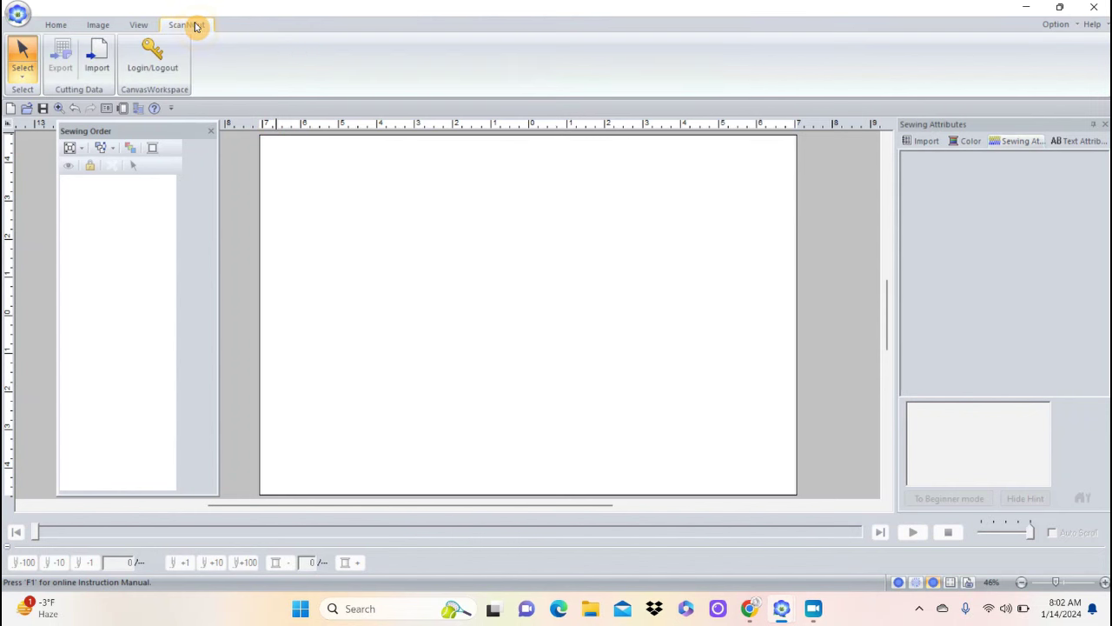
left_click(98, 54)
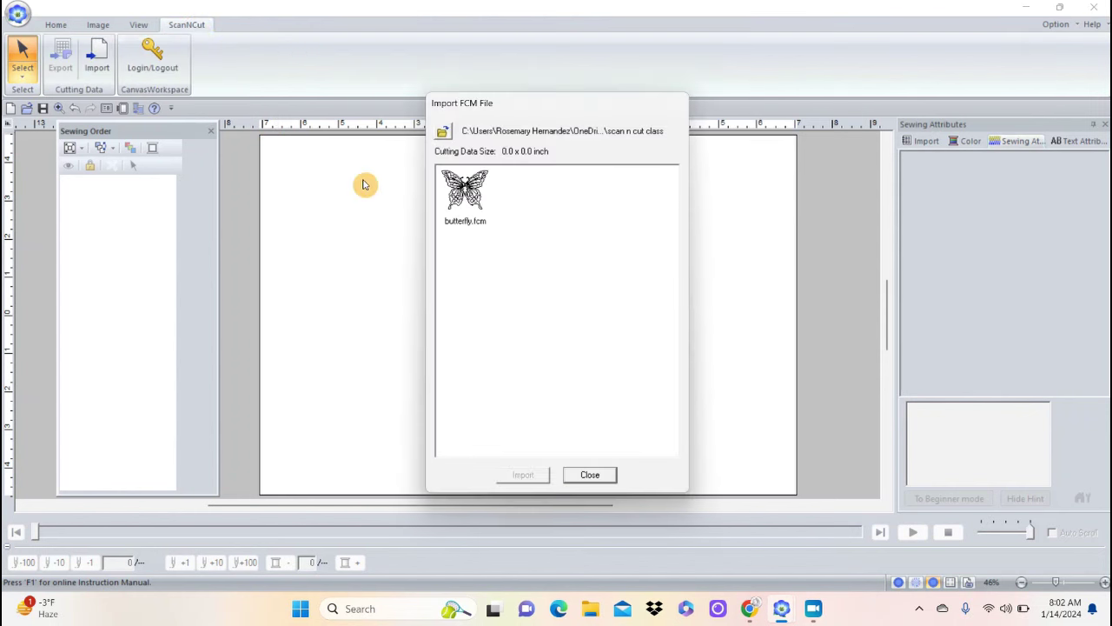
left_click(466, 187)
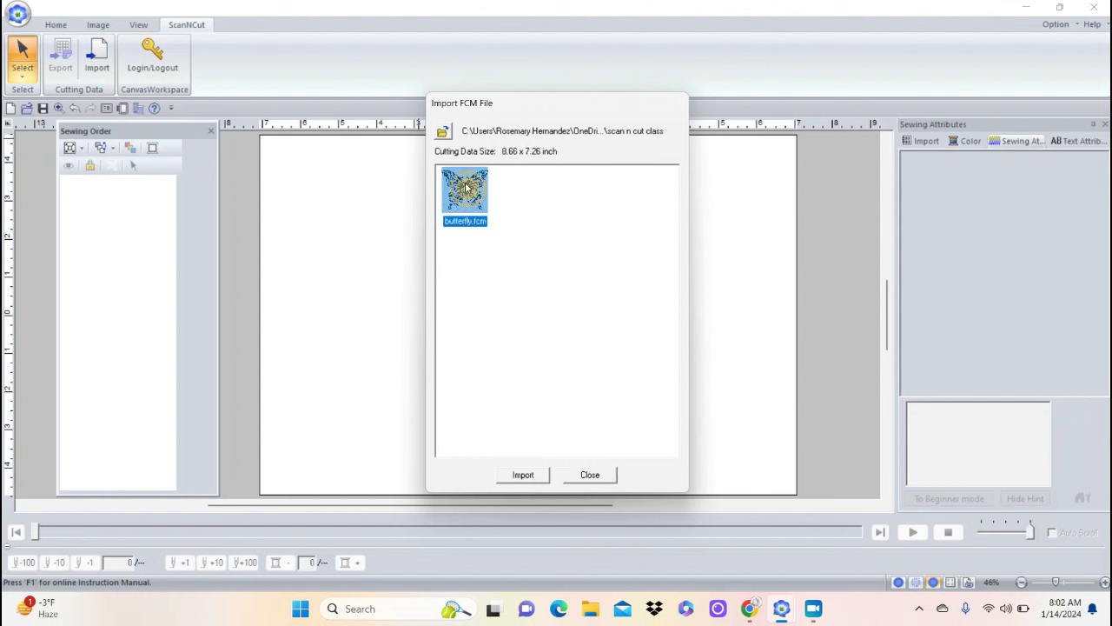
left_click(526, 476)
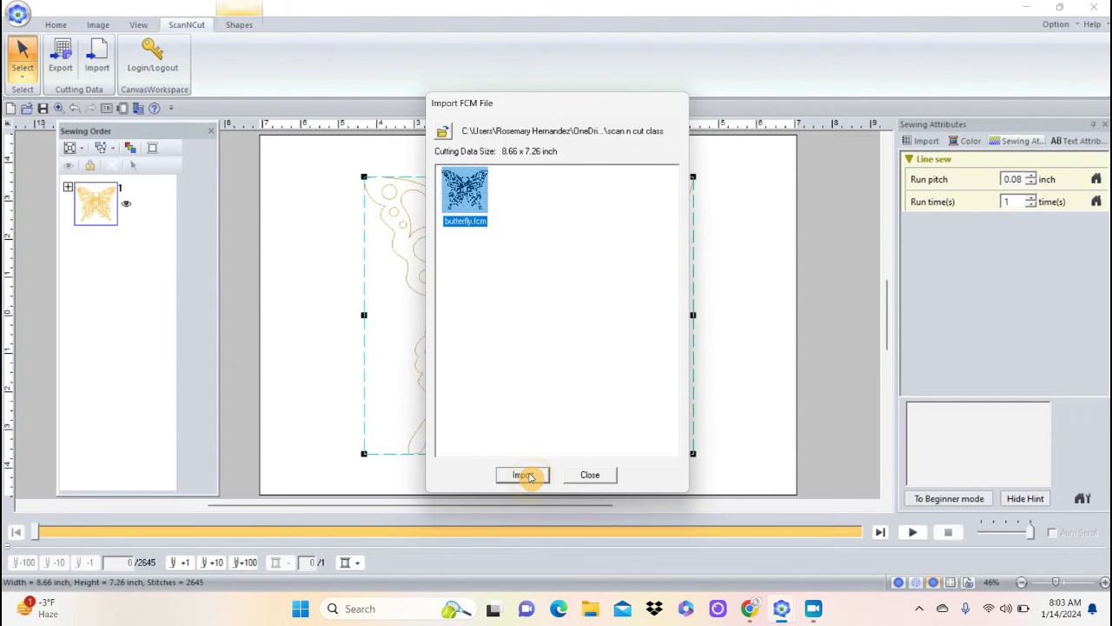
left_click(591, 475)
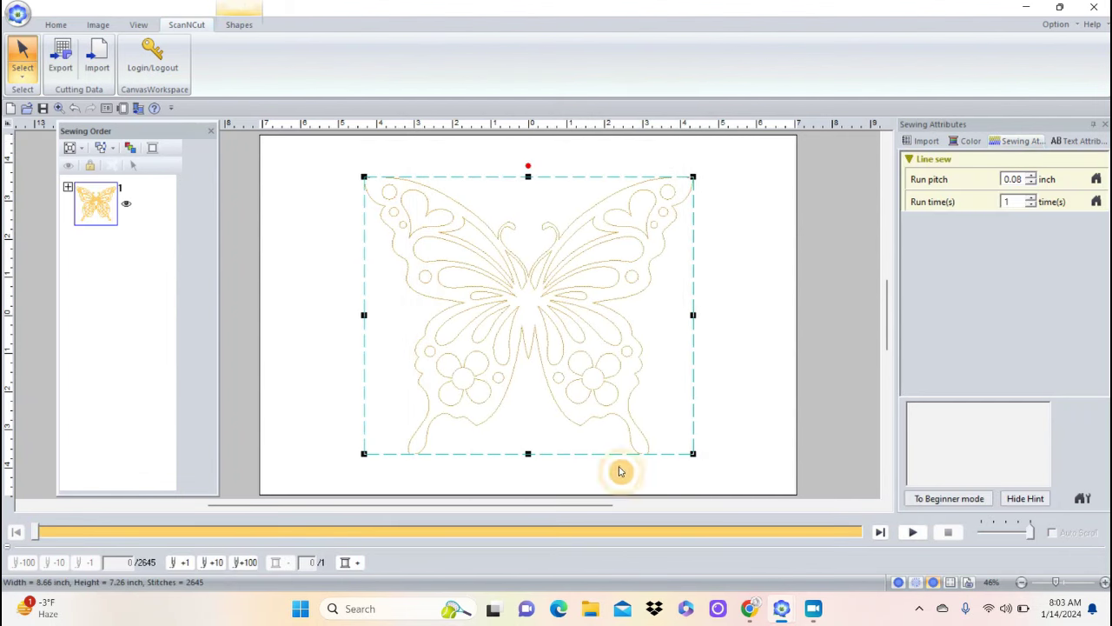
left_click(747, 419)
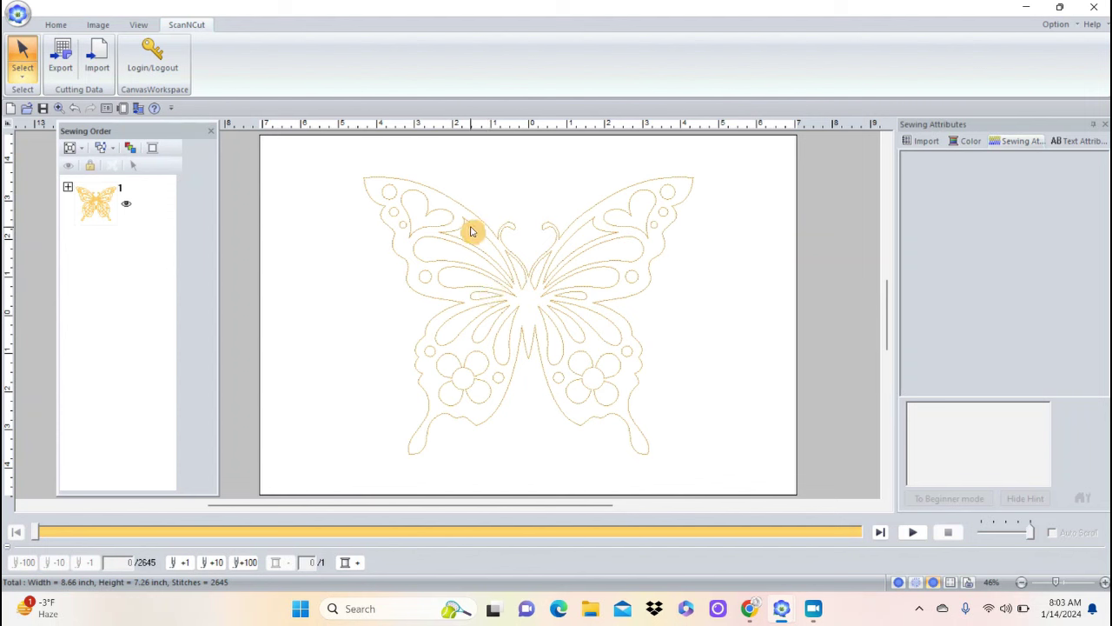
left_click(57, 25)
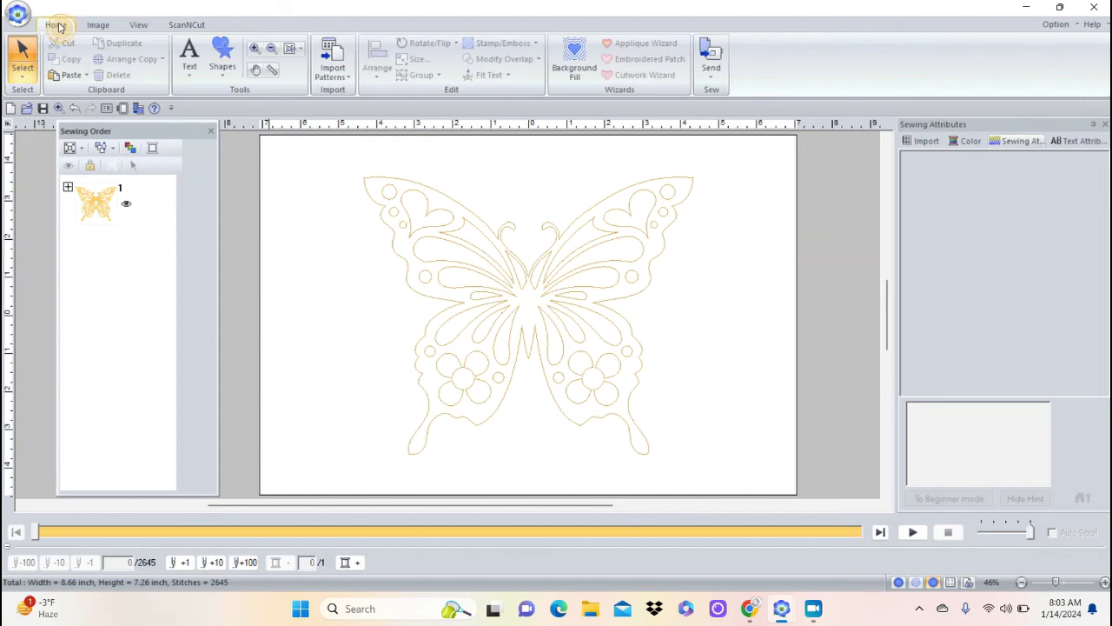
- Zoom in on the butterfly and ungroup its outline into separate parts
left_click(253, 48)
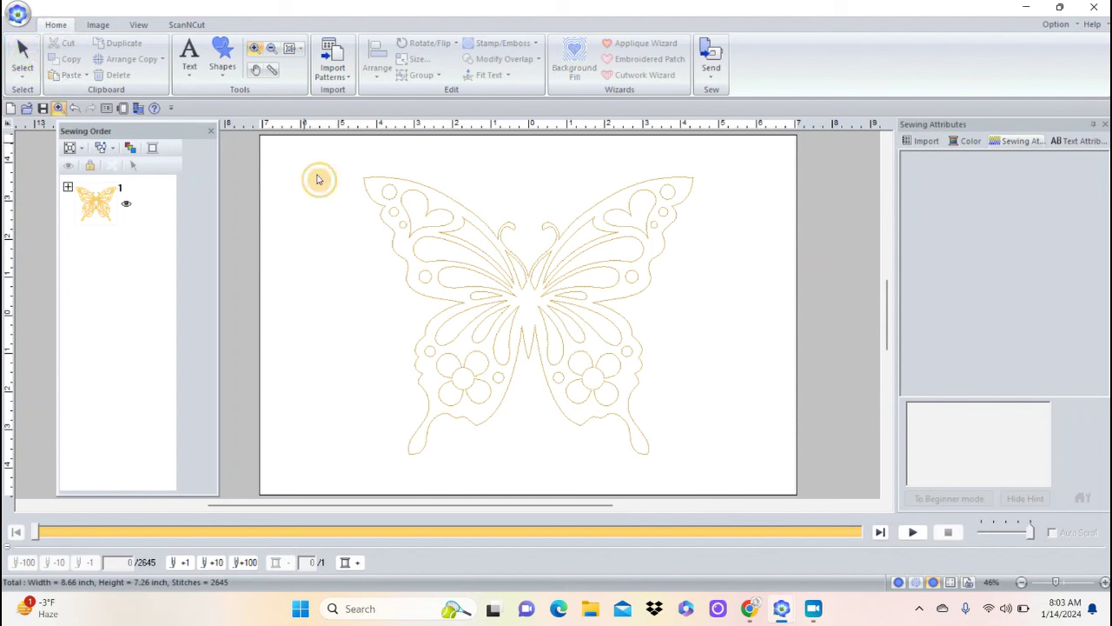
left_click_drag(348, 164, 700, 437)
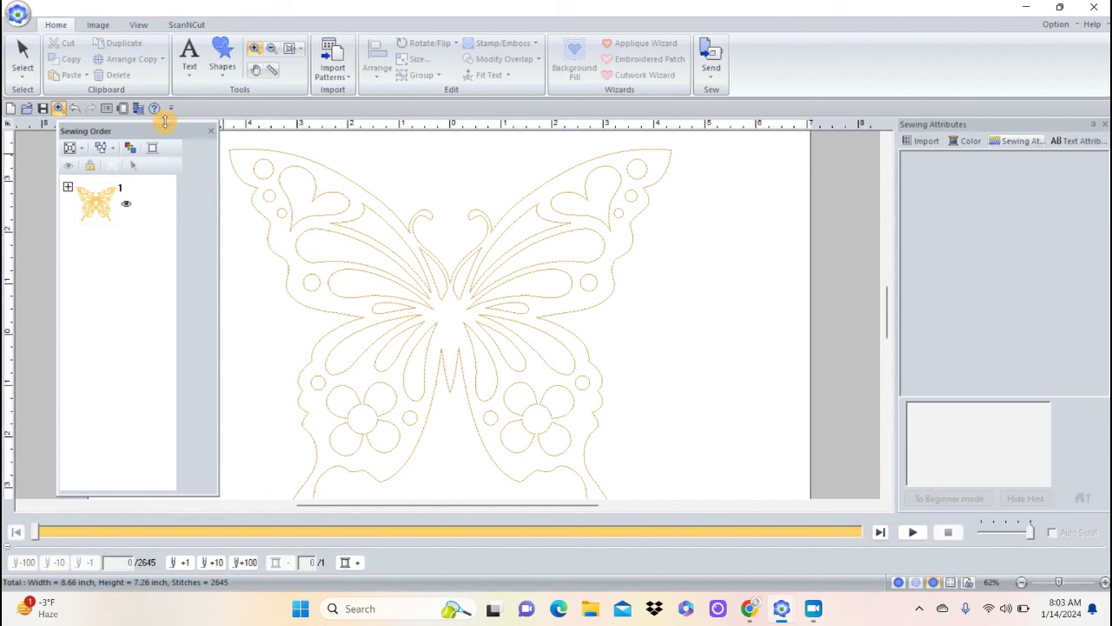
left_click(22, 48)
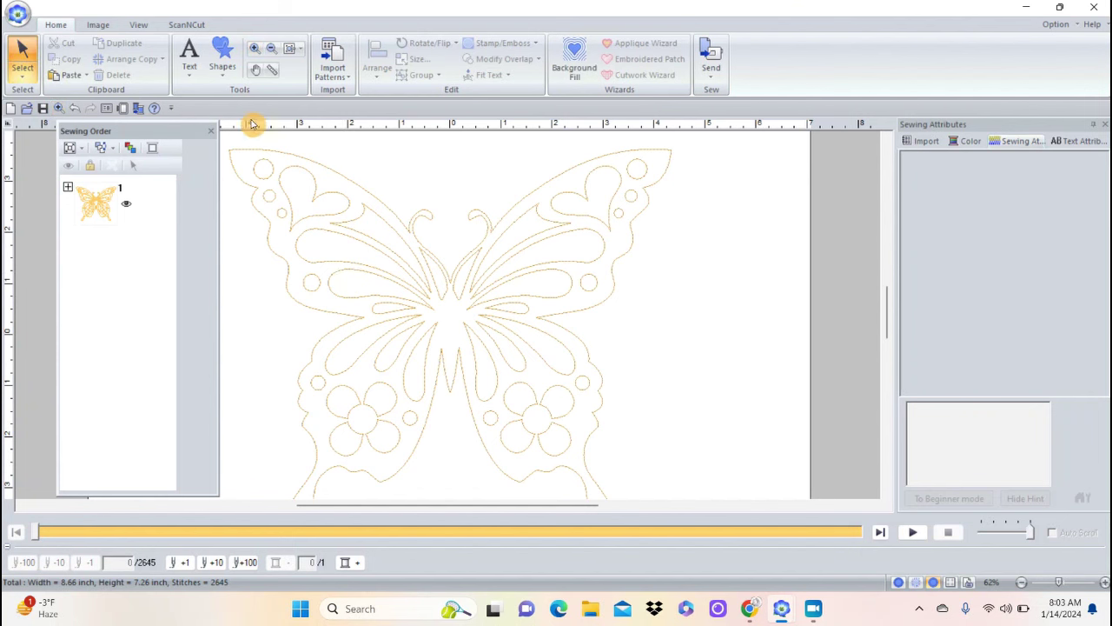
left_click(331, 174)
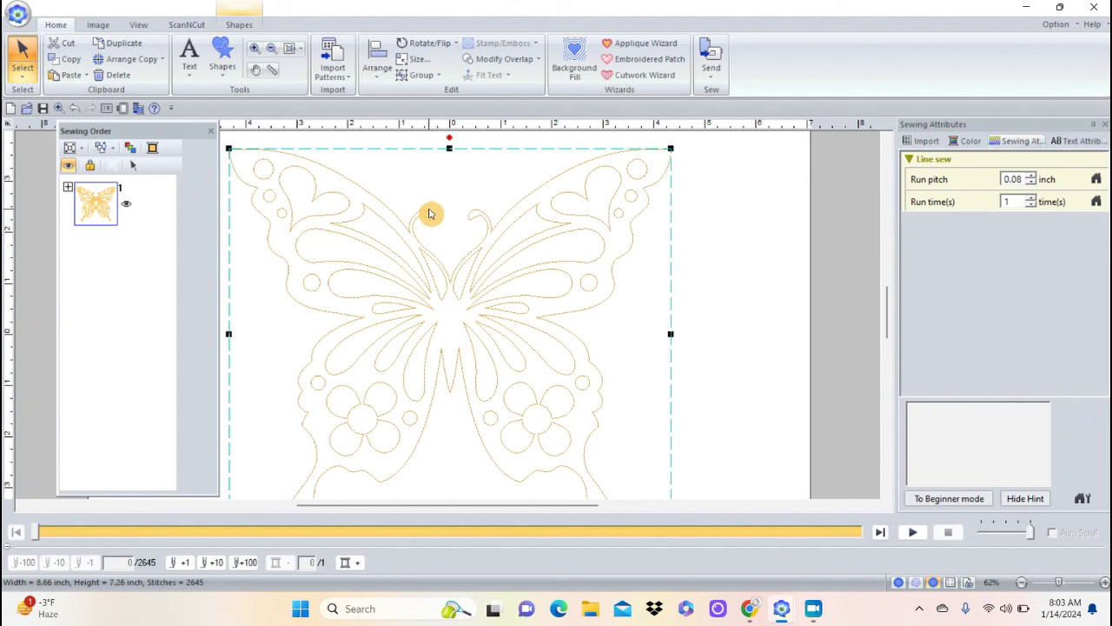
right_click(428, 214)
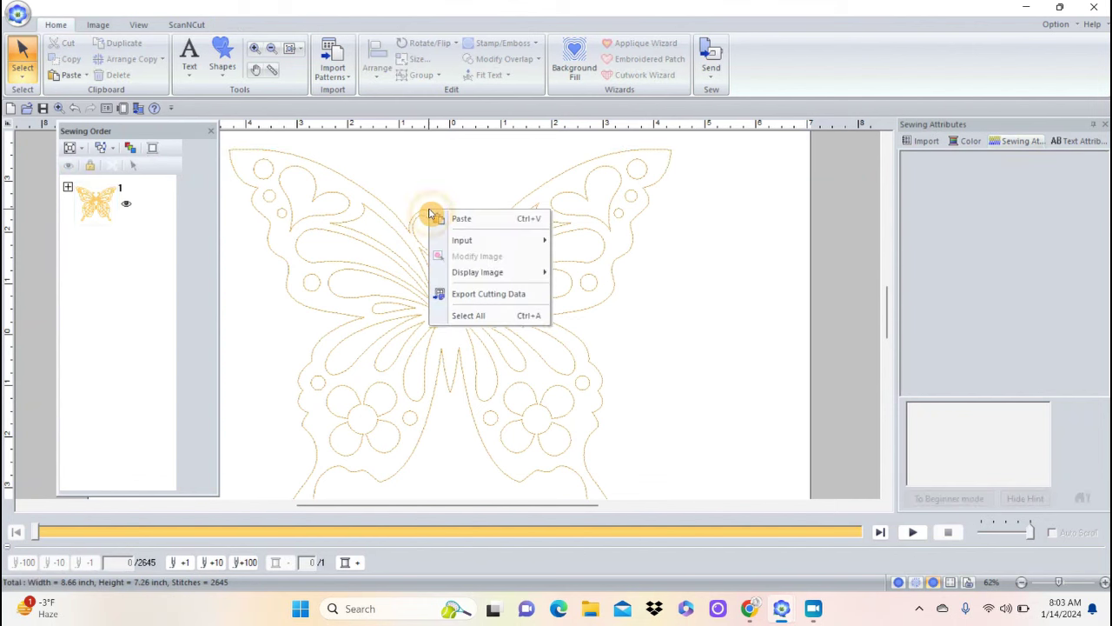
left_click(362, 191)
left_click(357, 188)
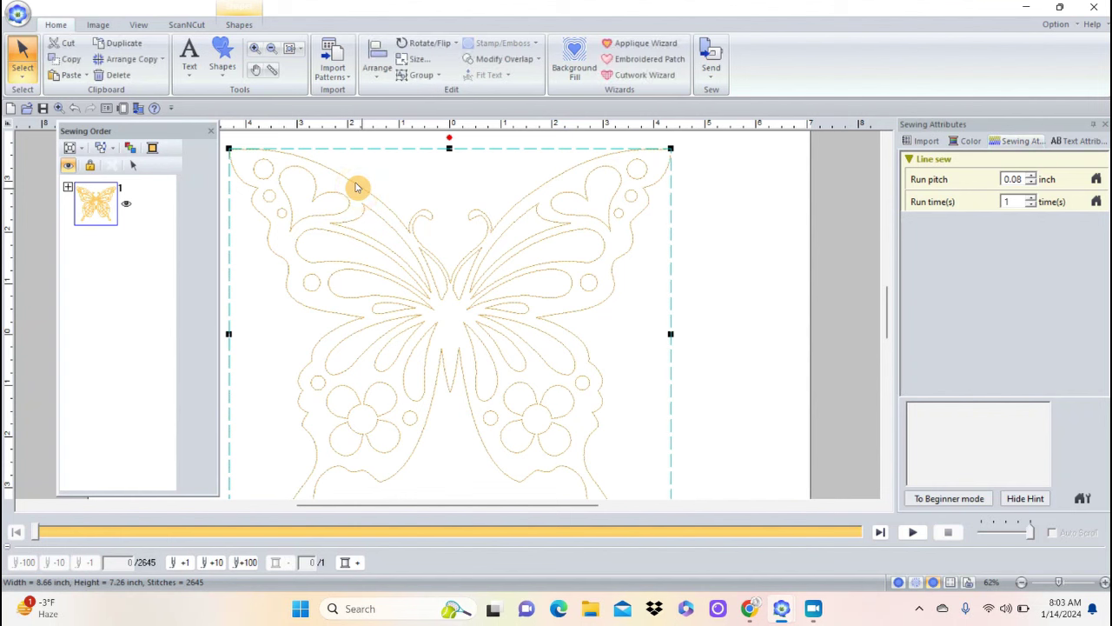
right_click(355, 187)
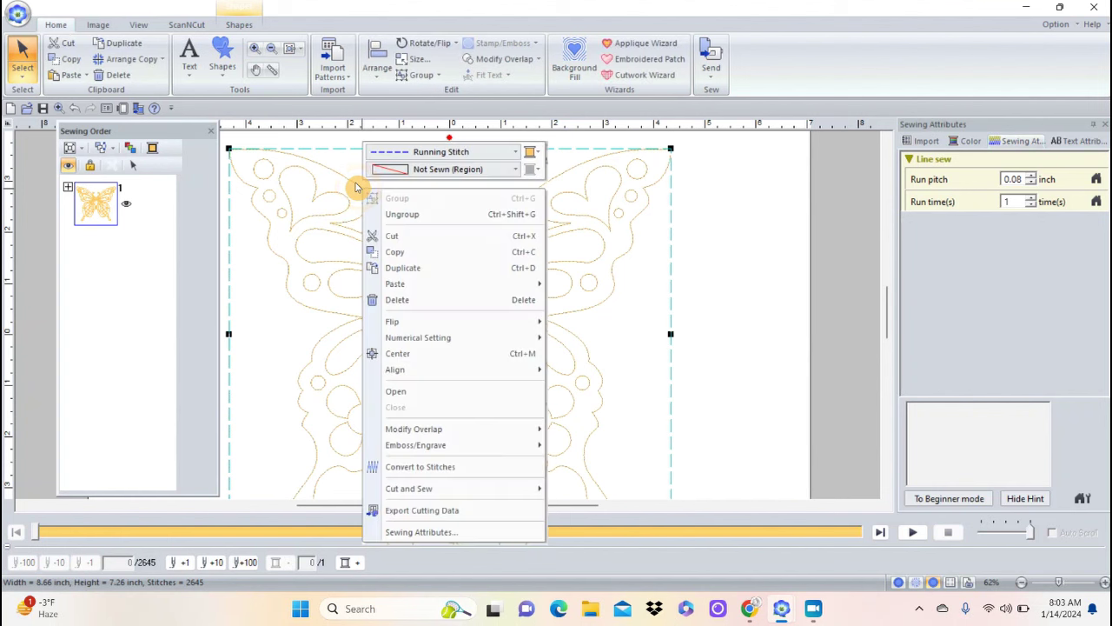
left_click(396, 215)
- Delete a small circle from the upper-left wing
left_click(741, 217)
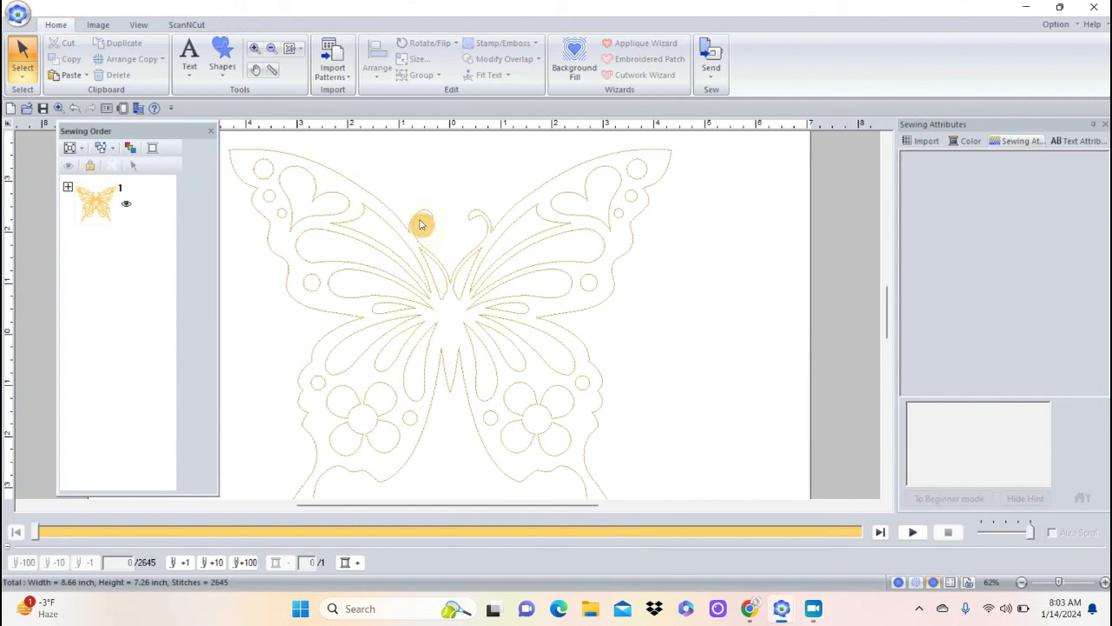
left_click(602, 252)
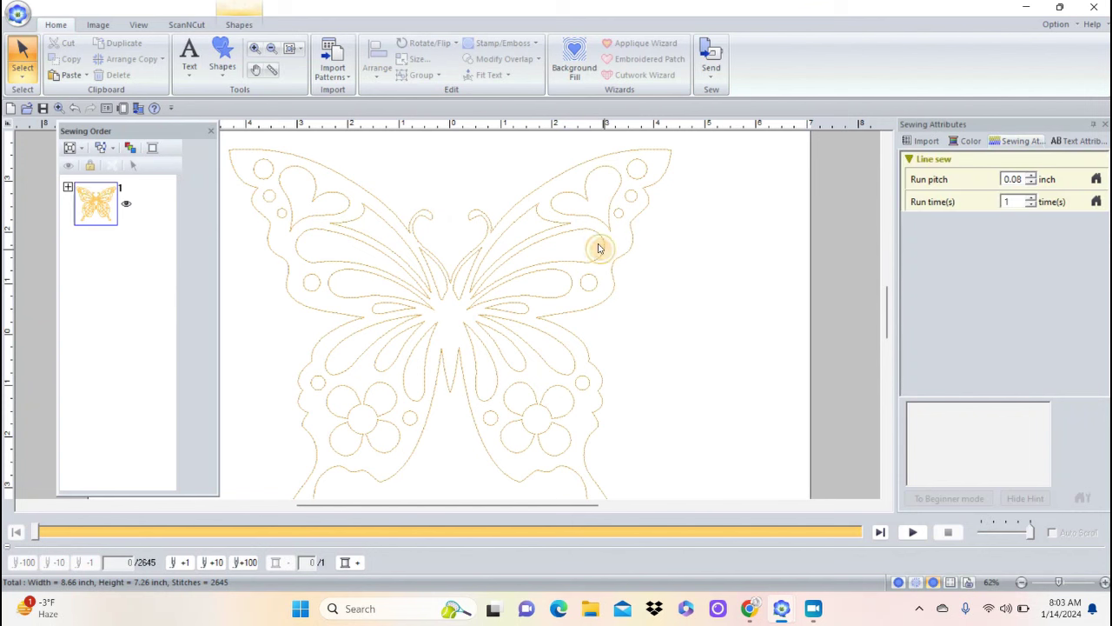
left_click(401, 183)
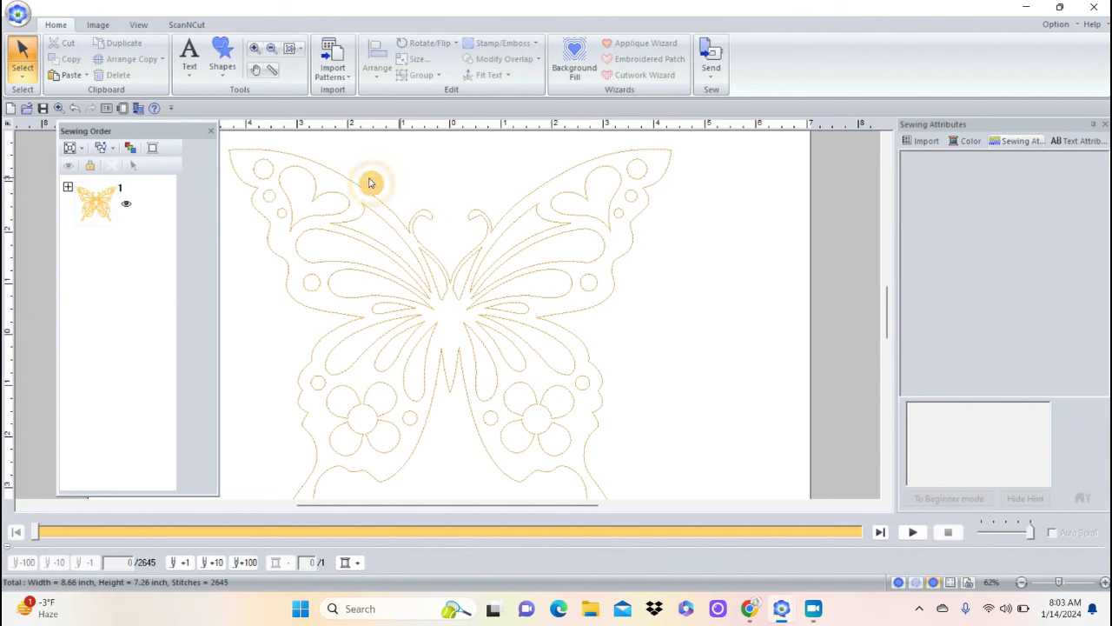
left_click(273, 198)
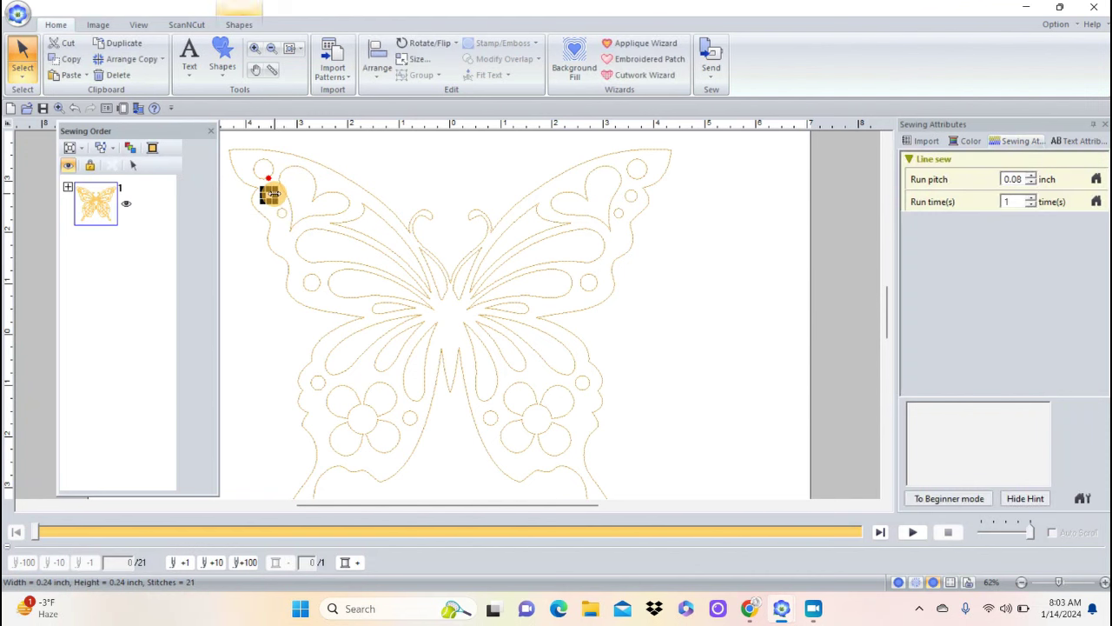
left_click(277, 199)
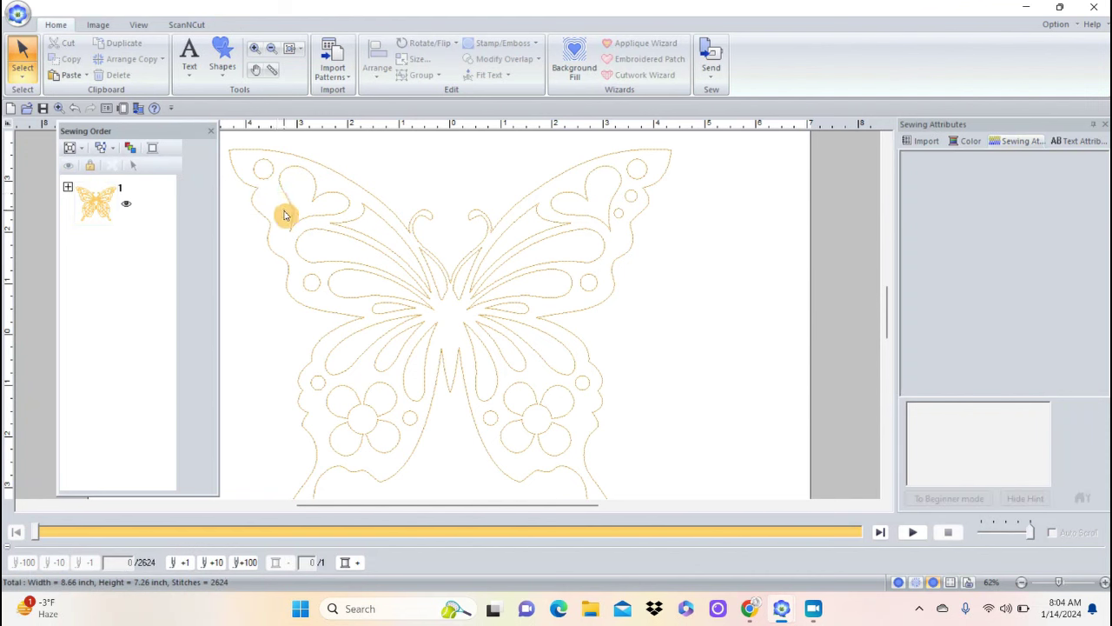
left_click(285, 216)
left_click(282, 211)
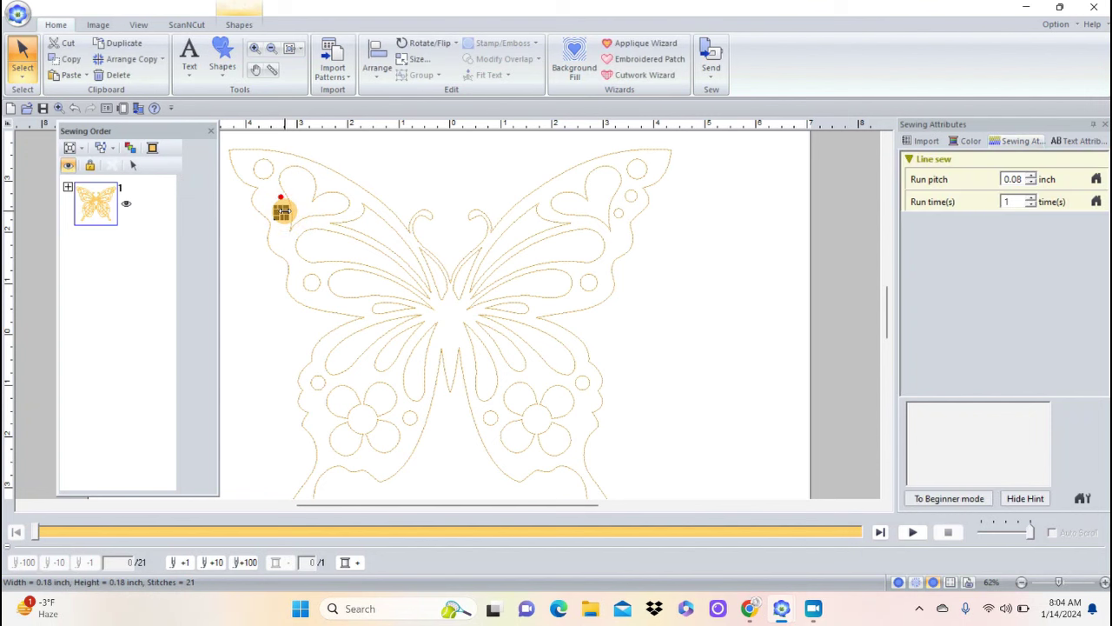
right_click(282, 212)
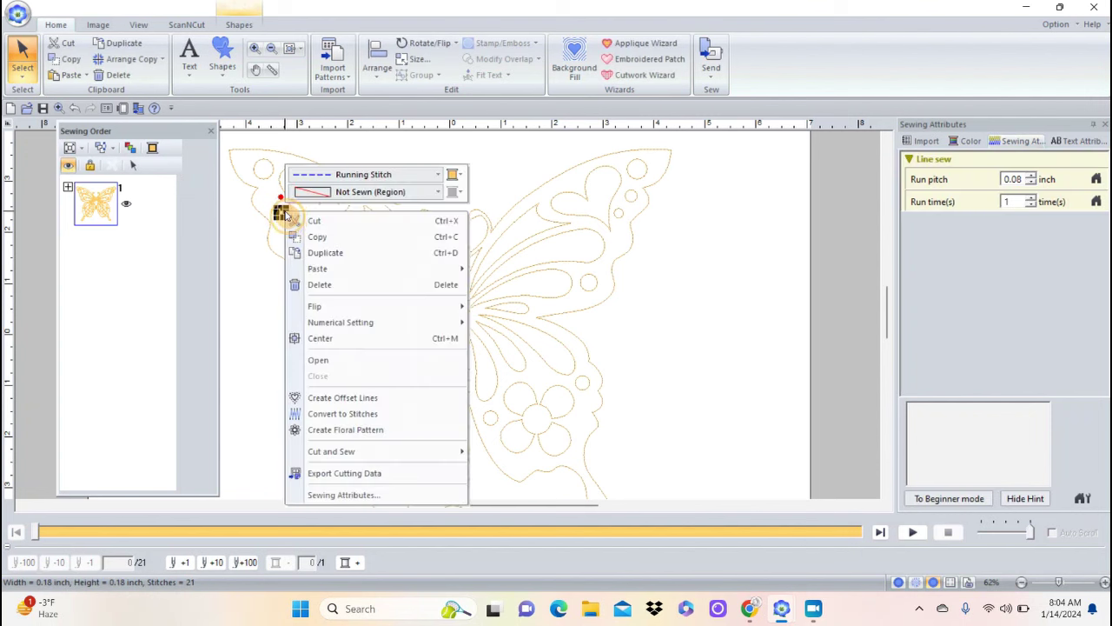
left_click(320, 285)
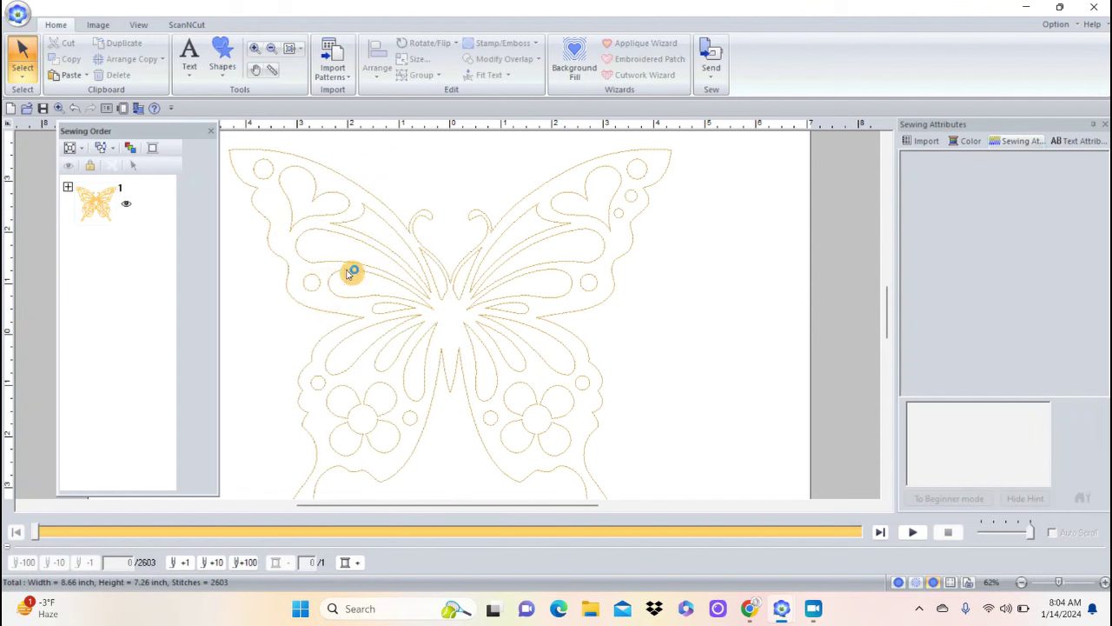
- Delete a small circle from the right wing and check the pieces near the body
left_click(619, 216)
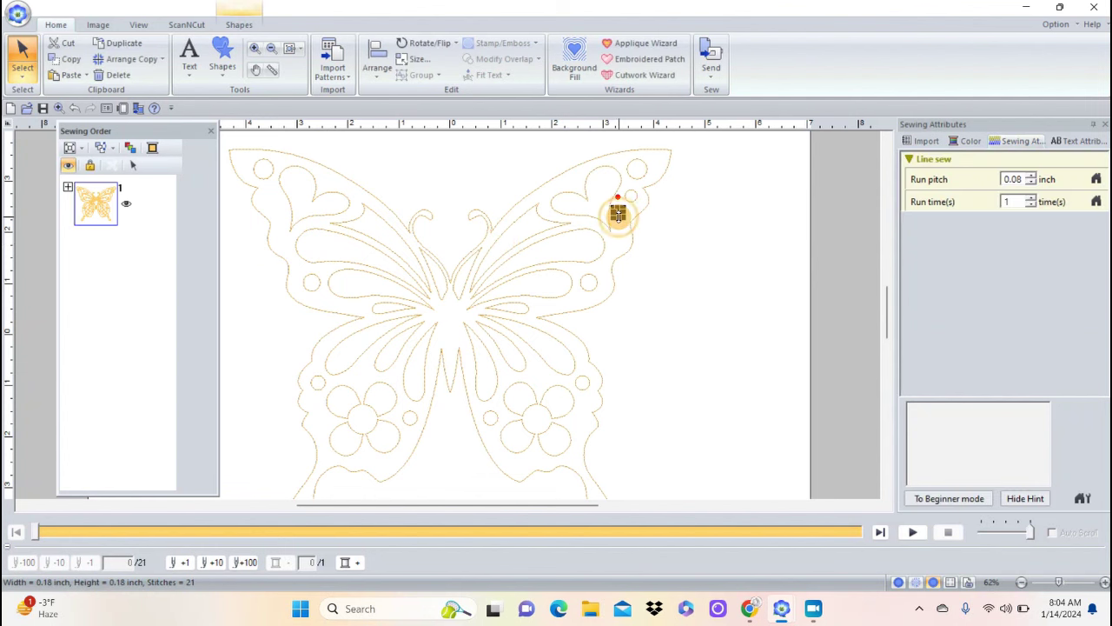
key("Delete")
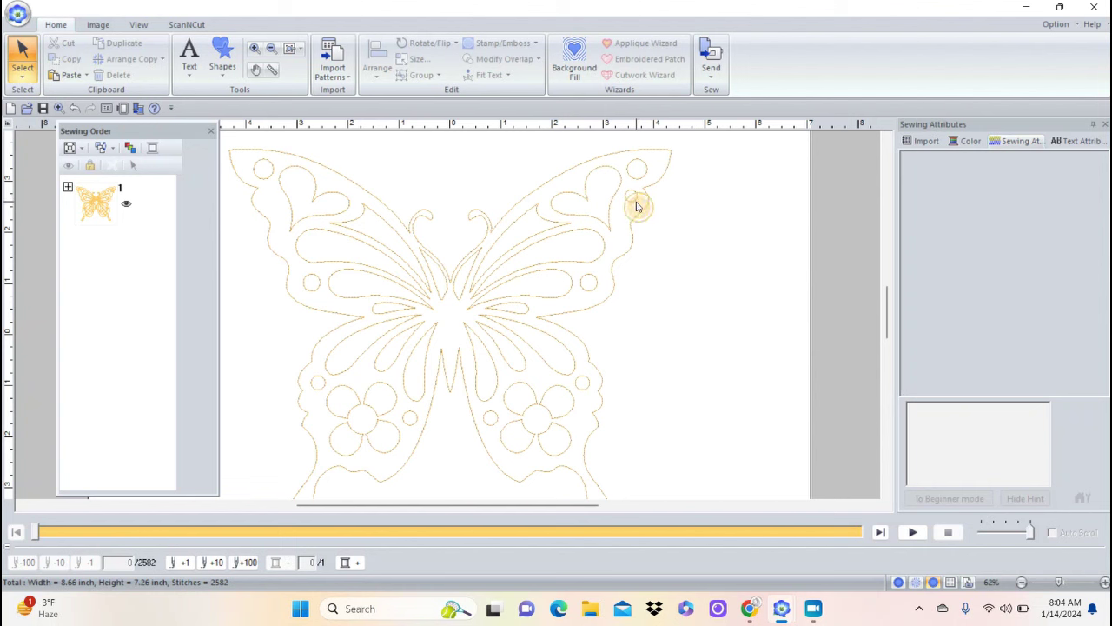
left_click(632, 196)
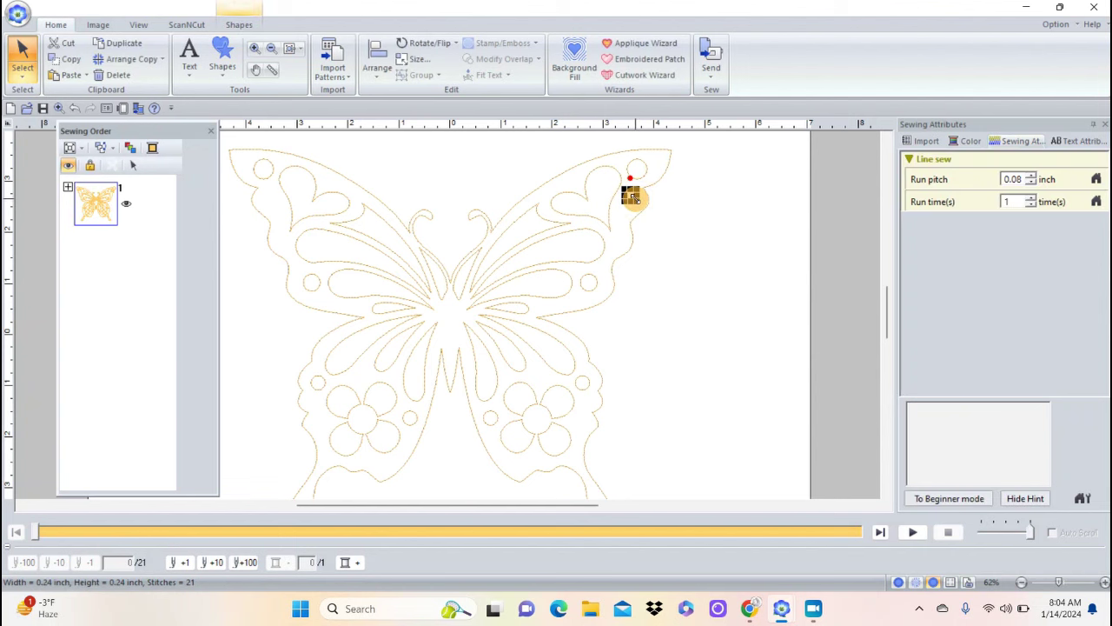
left_click(633, 199)
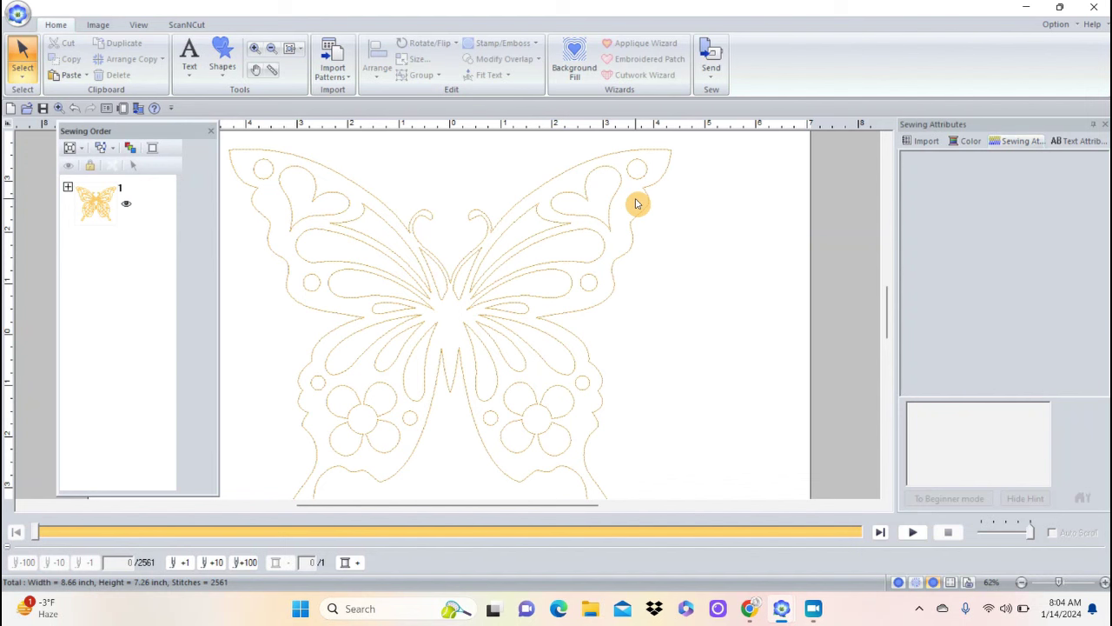
left_click(432, 261)
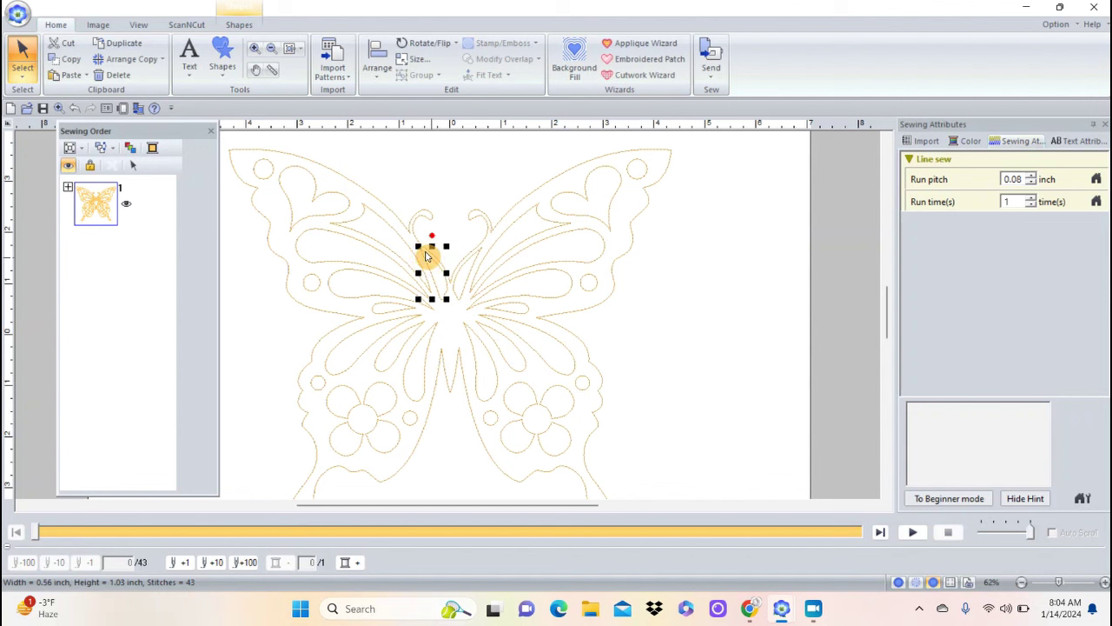
left_click(437, 287)
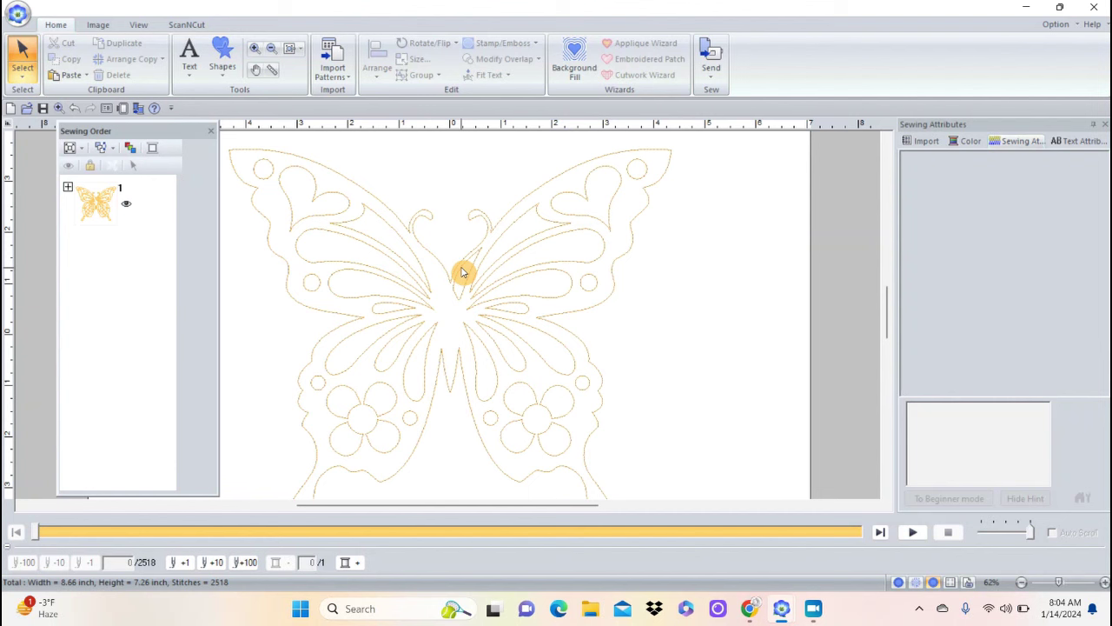
- Check the small centre pieces and inner curves of the upper wings near the body
left_click(462, 269)
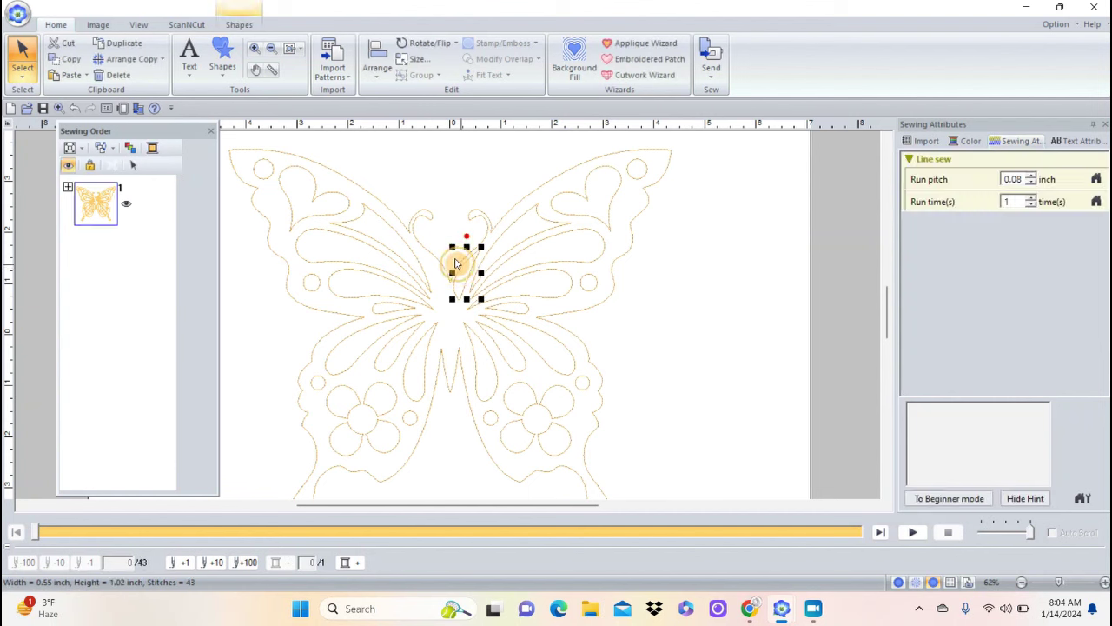
left_click(456, 263)
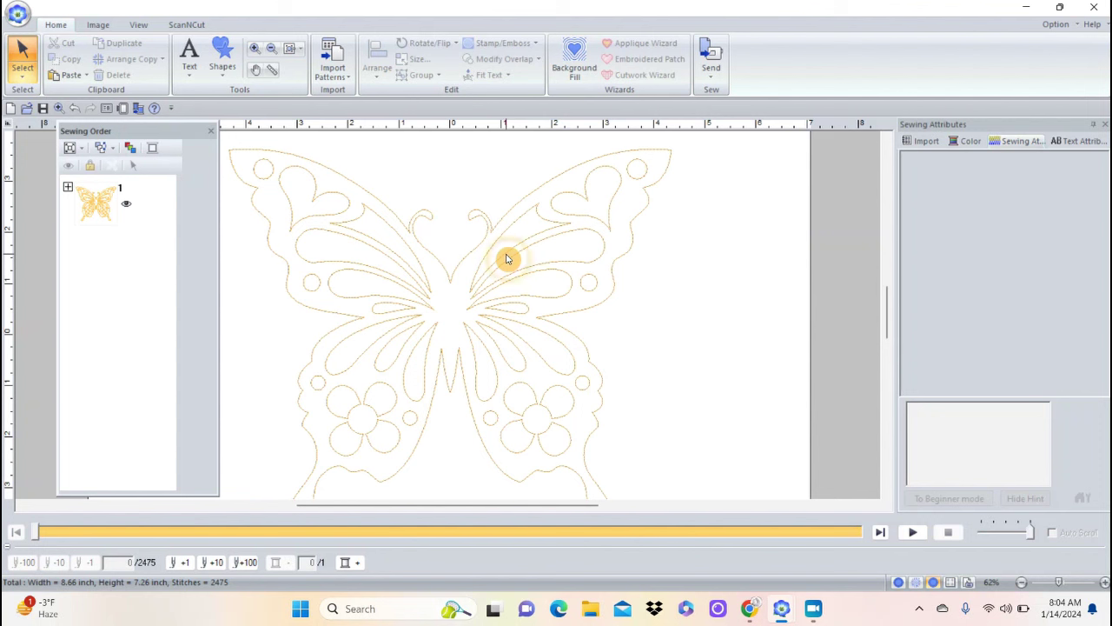
left_click(504, 254)
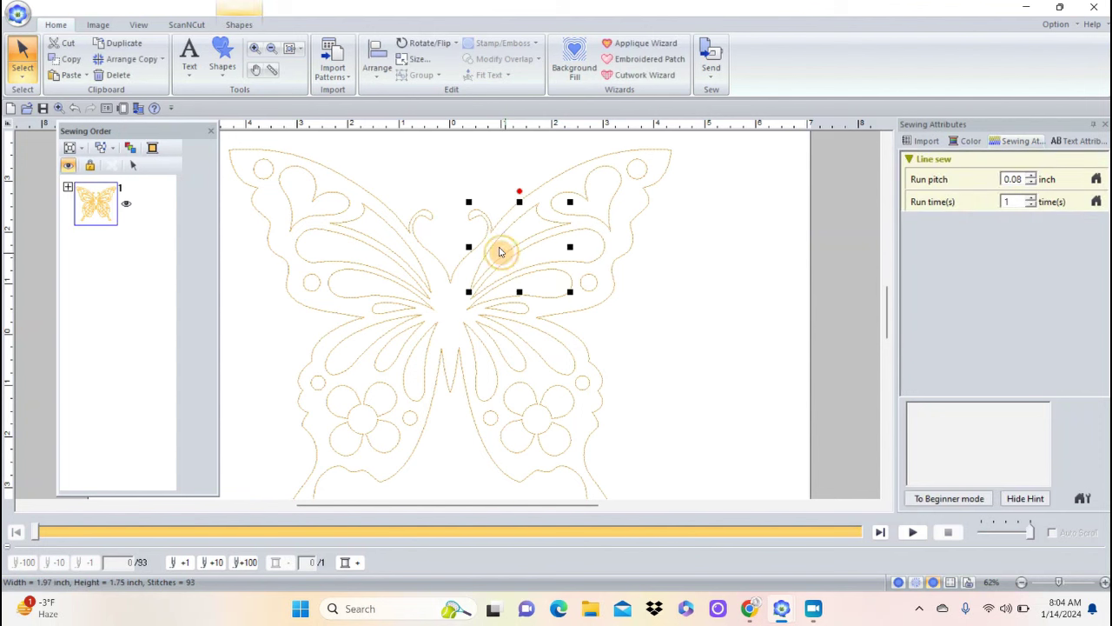
left_click(508, 254)
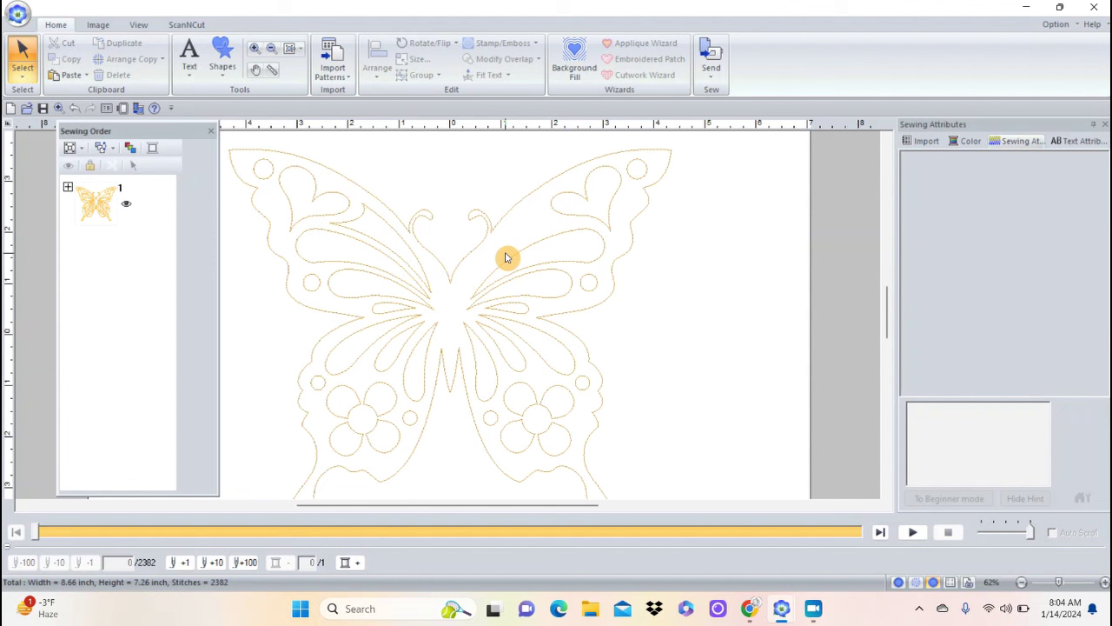
left_click(403, 242)
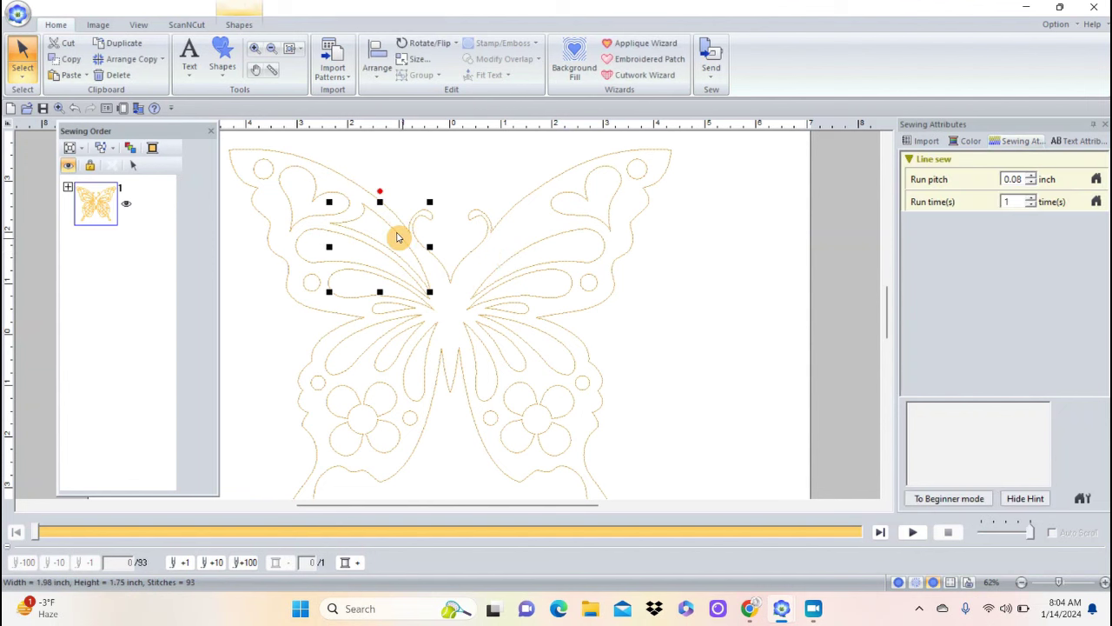
left_click(398, 237)
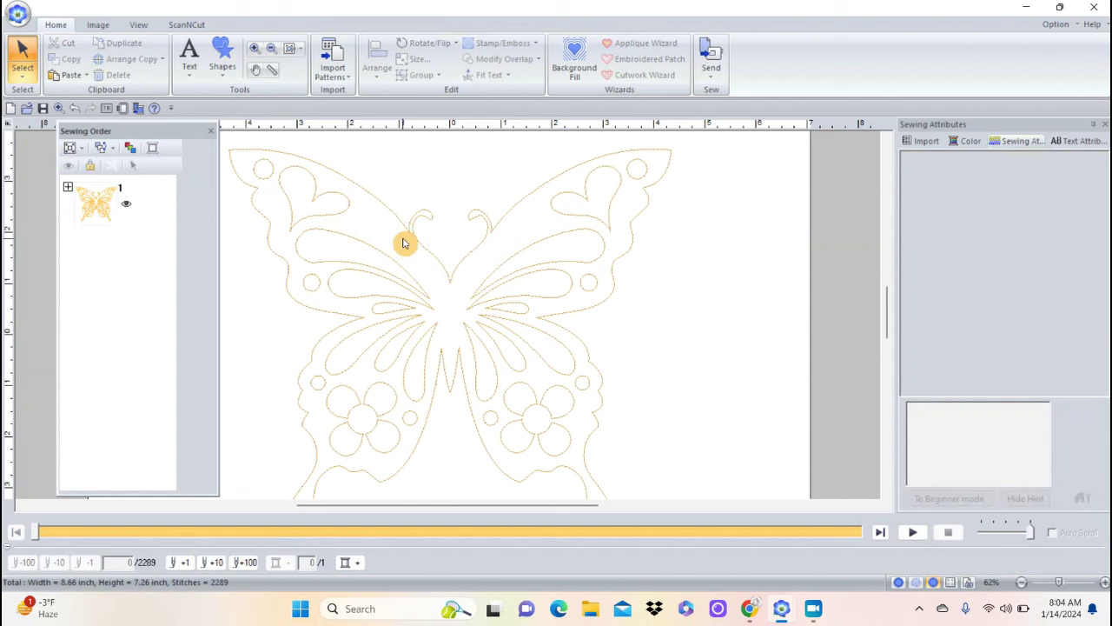
- Check the lower-left wing part and the small curve beside the body
left_click(398, 327)
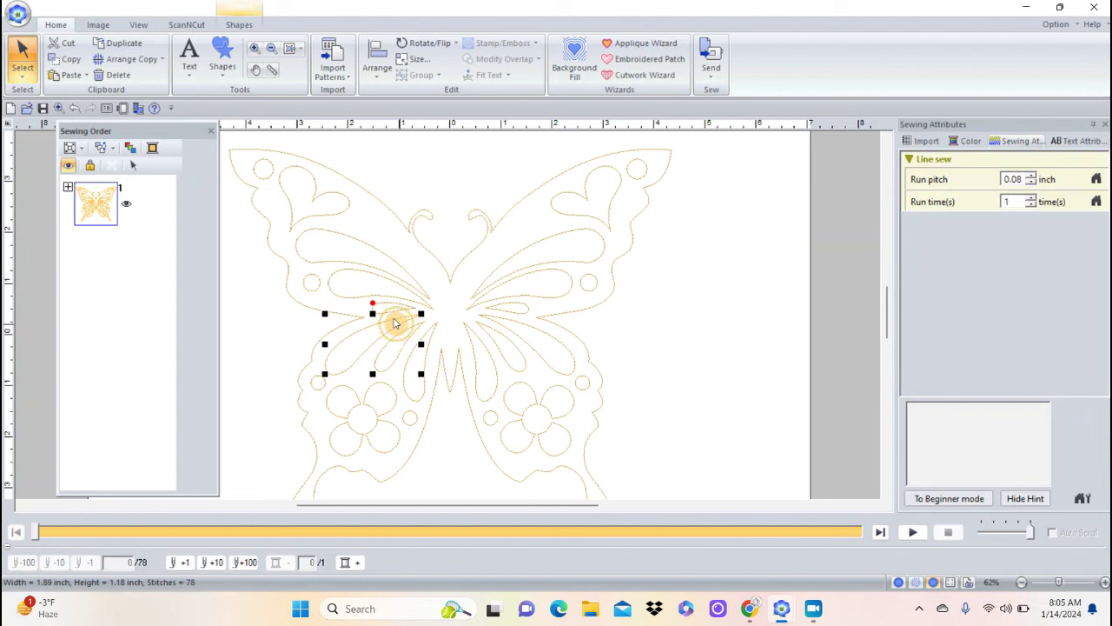
left_click(396, 322)
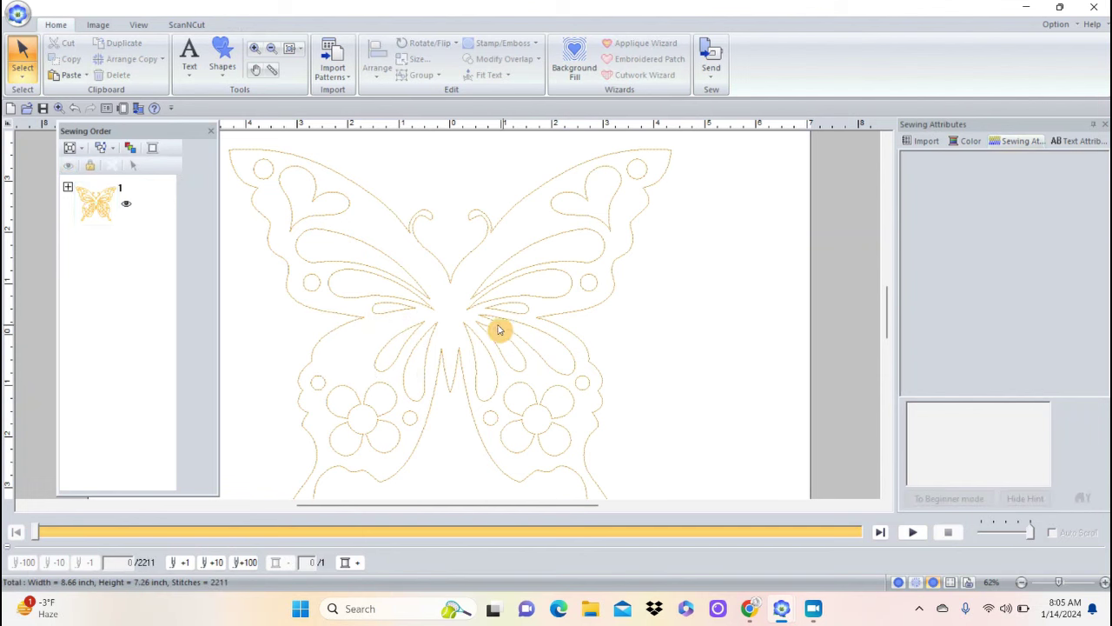
left_click(74, 108)
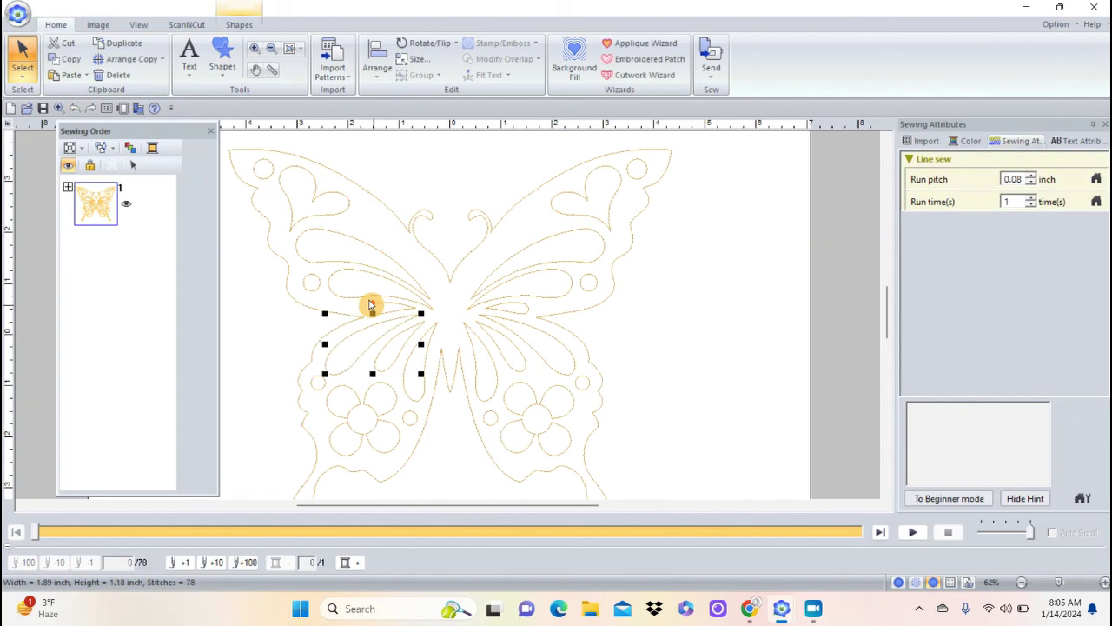
left_click(403, 310)
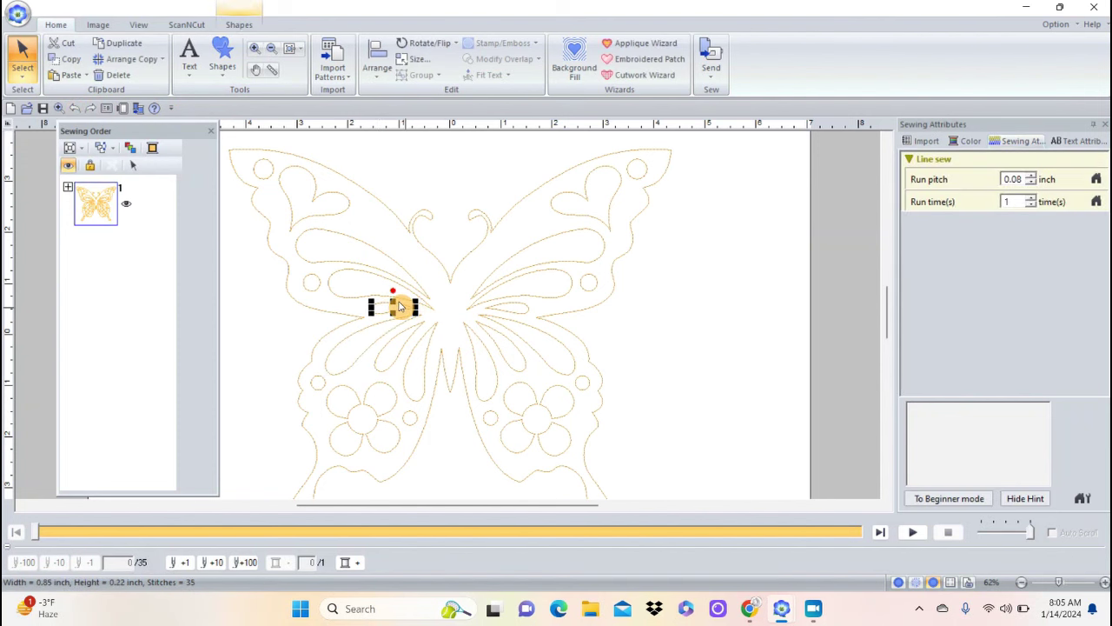
left_click(400, 306)
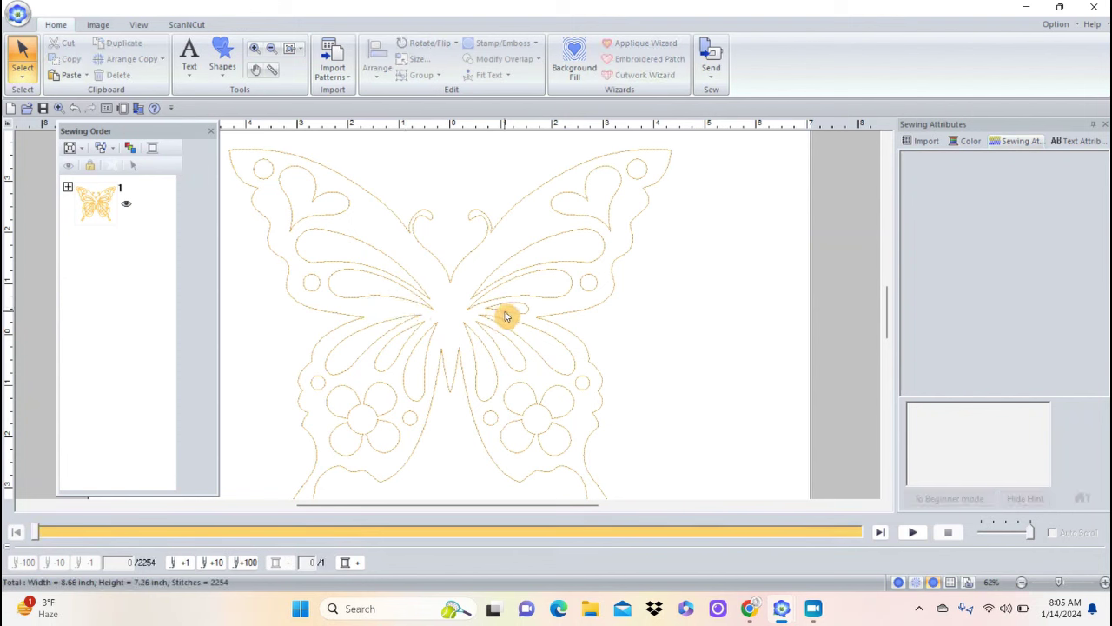
- Remove a small piece and a curved line right of the body, then check the left-wing curve
left_click(505, 314)
key("Escape")
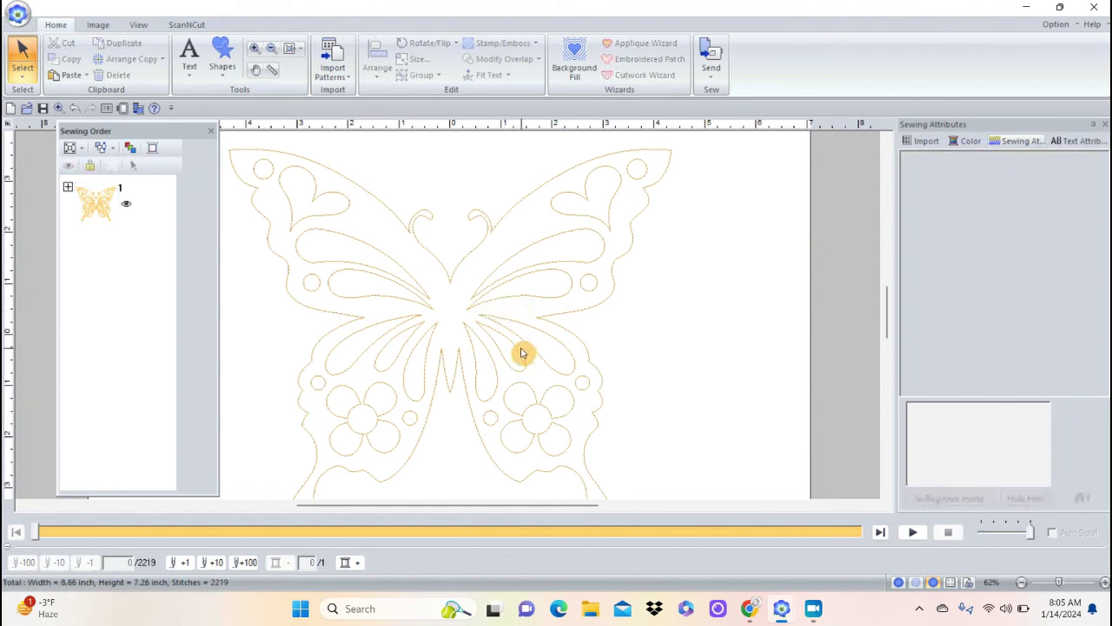
left_click(511, 347)
key("Escape")
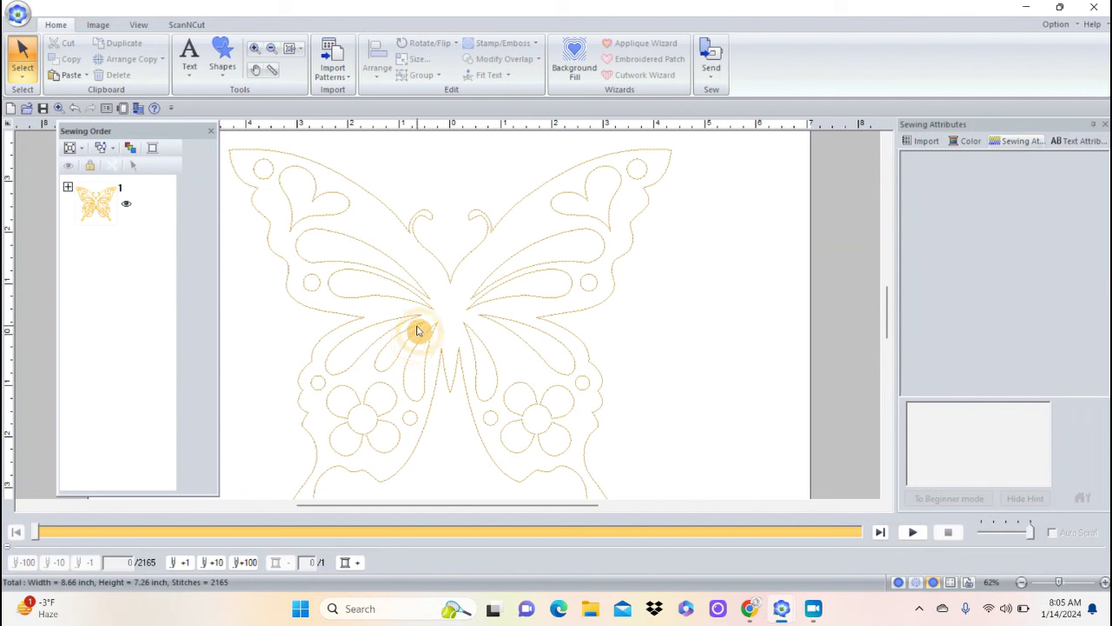
left_click(416, 324)
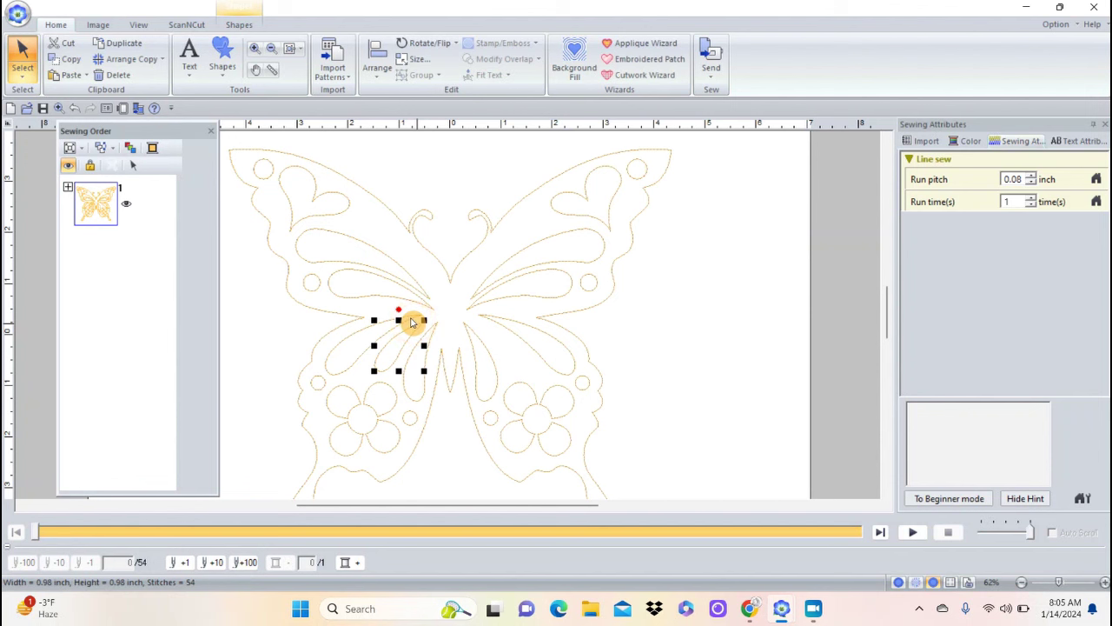
left_click(414, 323)
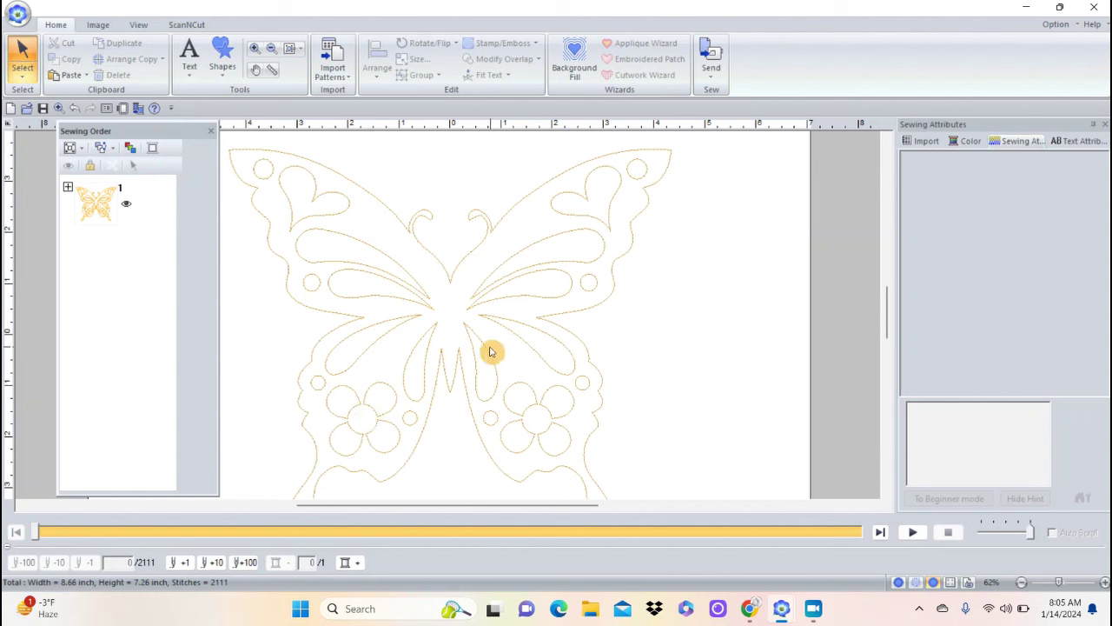
- Select the wing outline pieces one by one, then the whole 8.66 × 7.26 inch butterfly outline
left_click(268, 178)
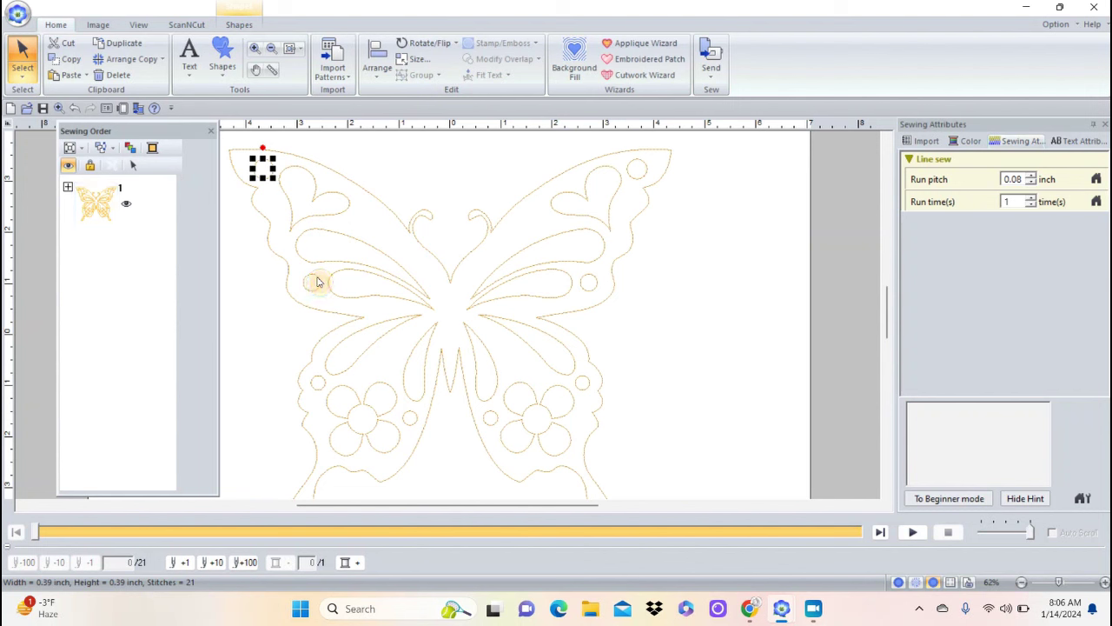
left_click(318, 280)
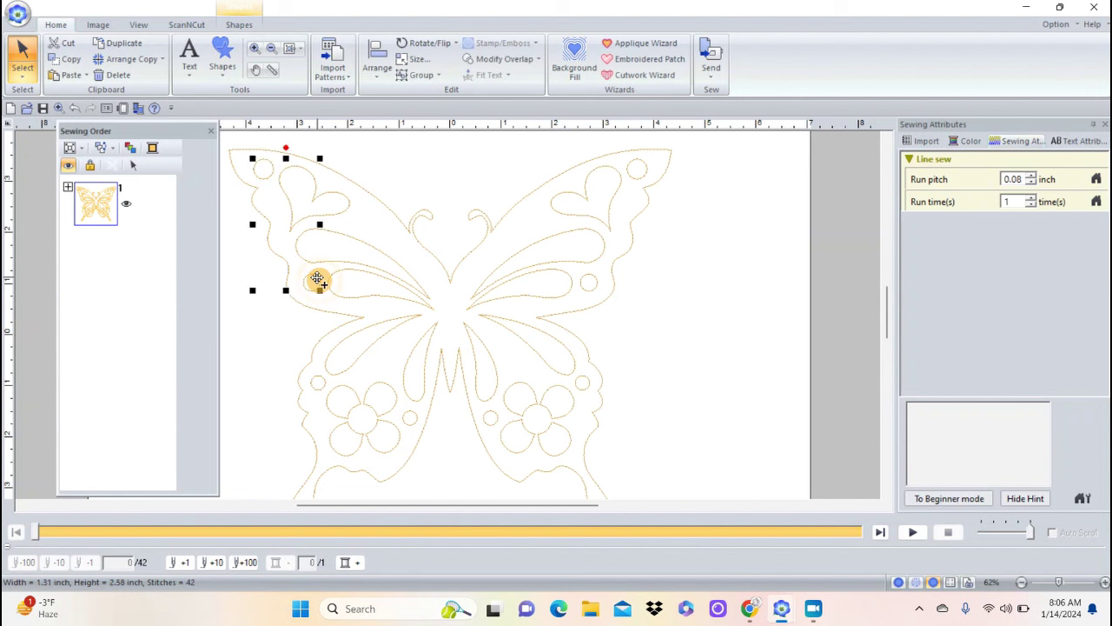
left_click(632, 178, "ctrl")
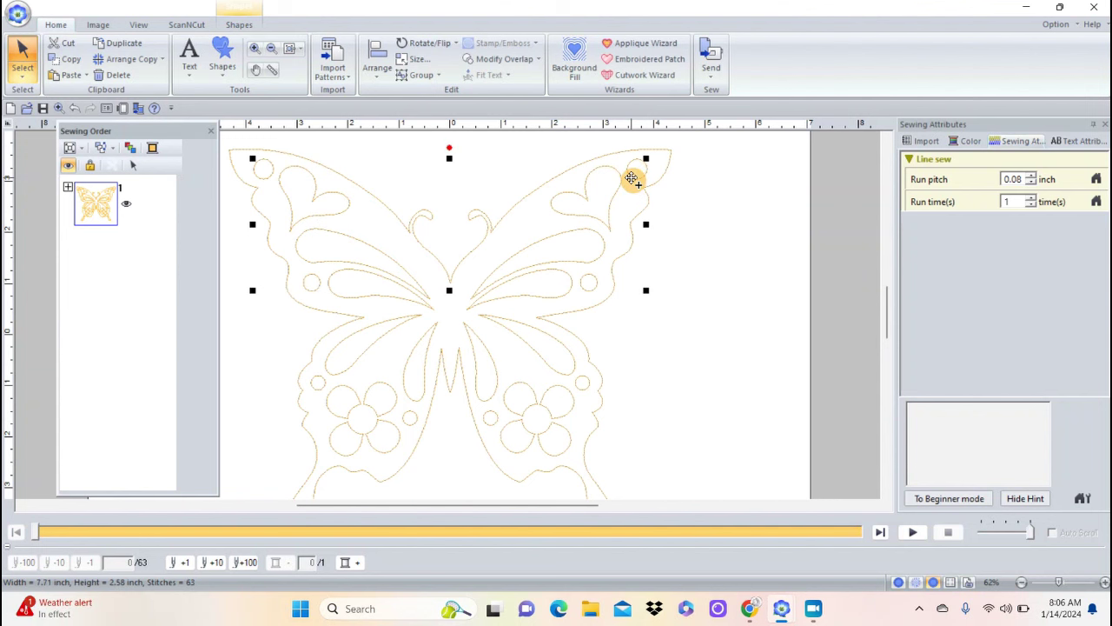
left_click(596, 283, "ctrl")
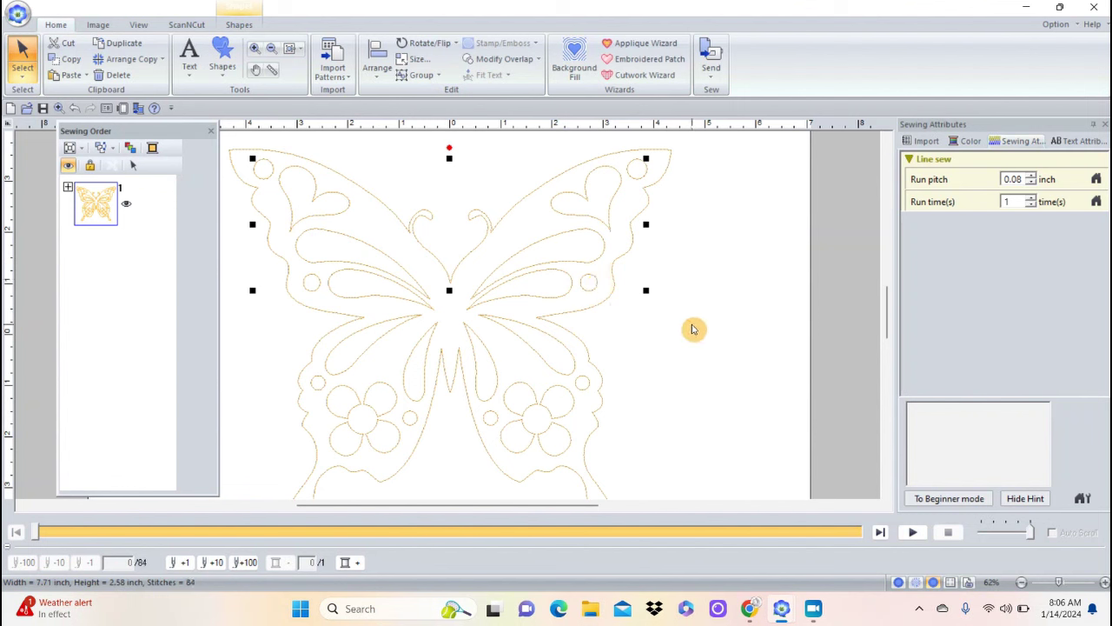
left_click(599, 398)
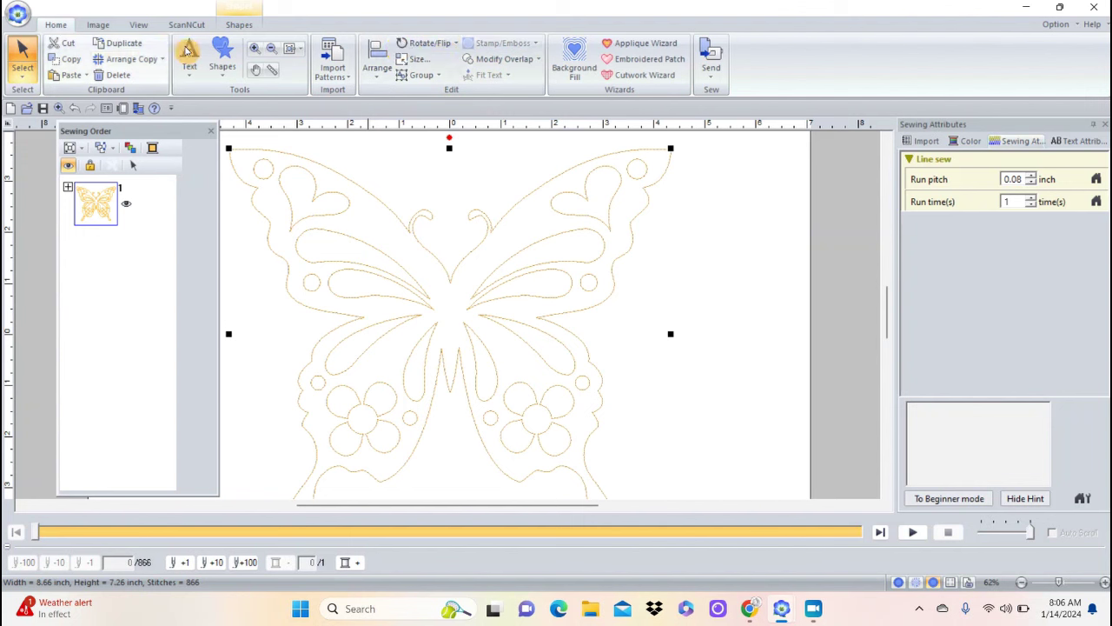
- Set hole sewing on the butterfly outline through Modify Overlap, then reselect it
left_click(510, 65)
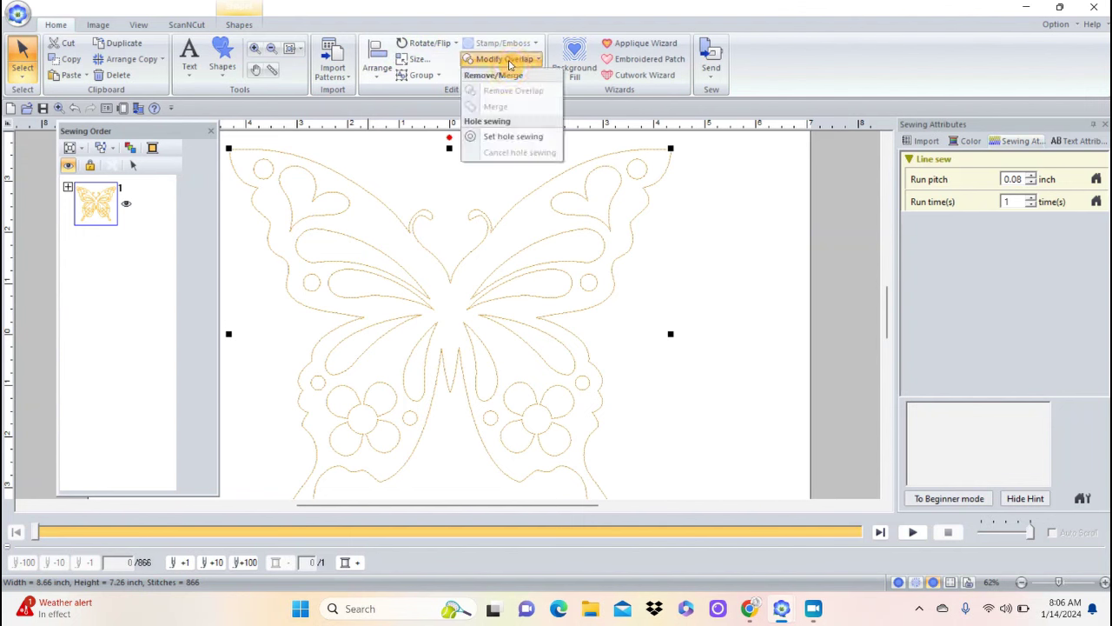
left_click(510, 65)
left_click(511, 65)
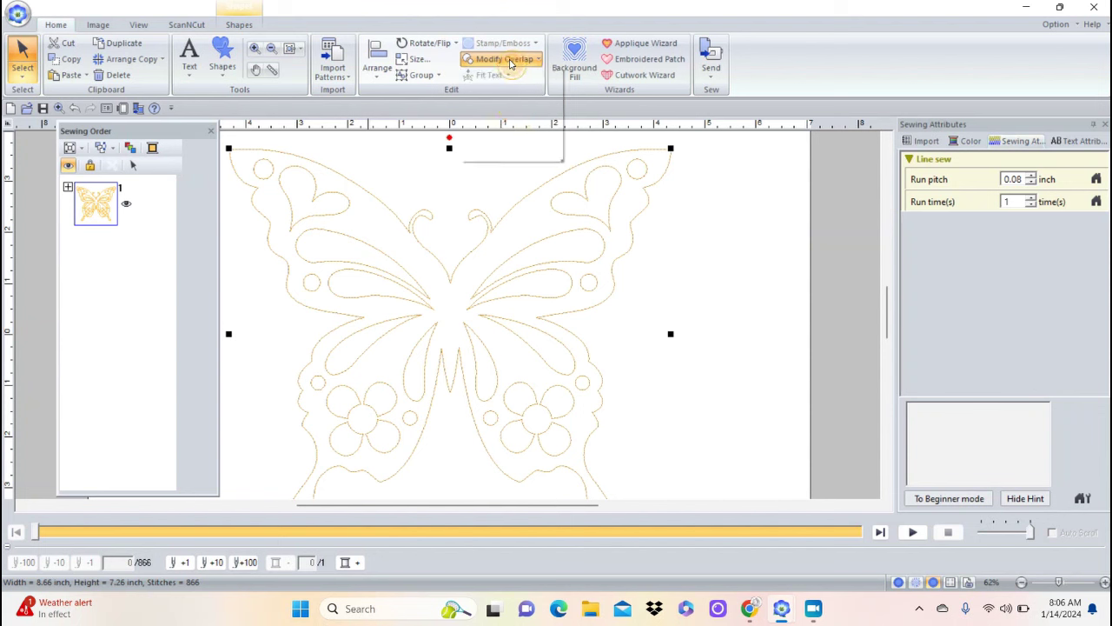
left_click(513, 139)
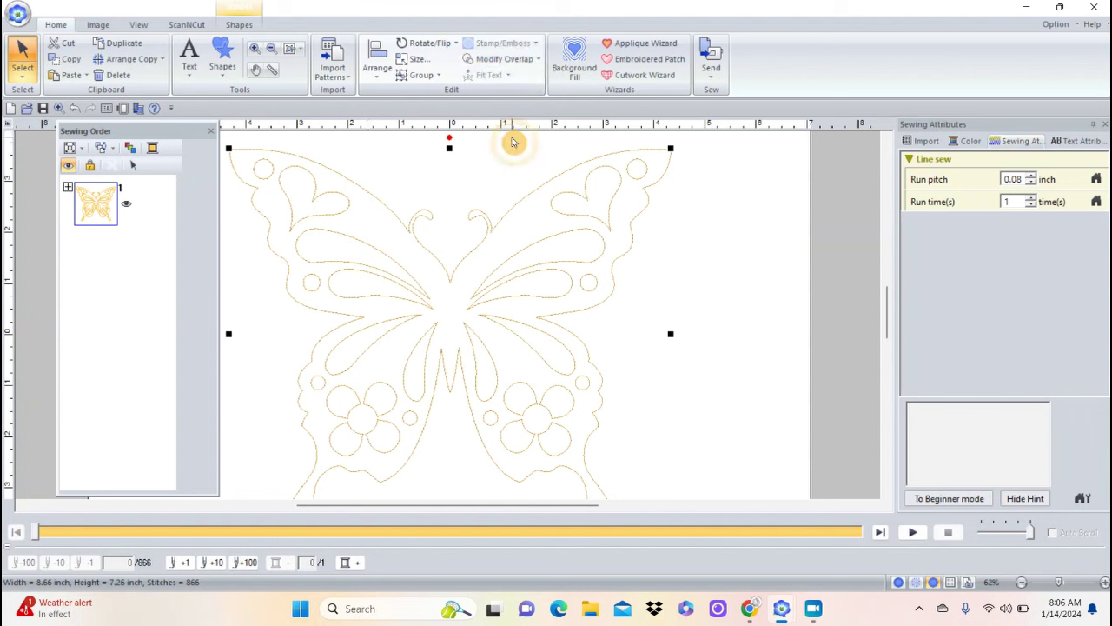
left_click(696, 224)
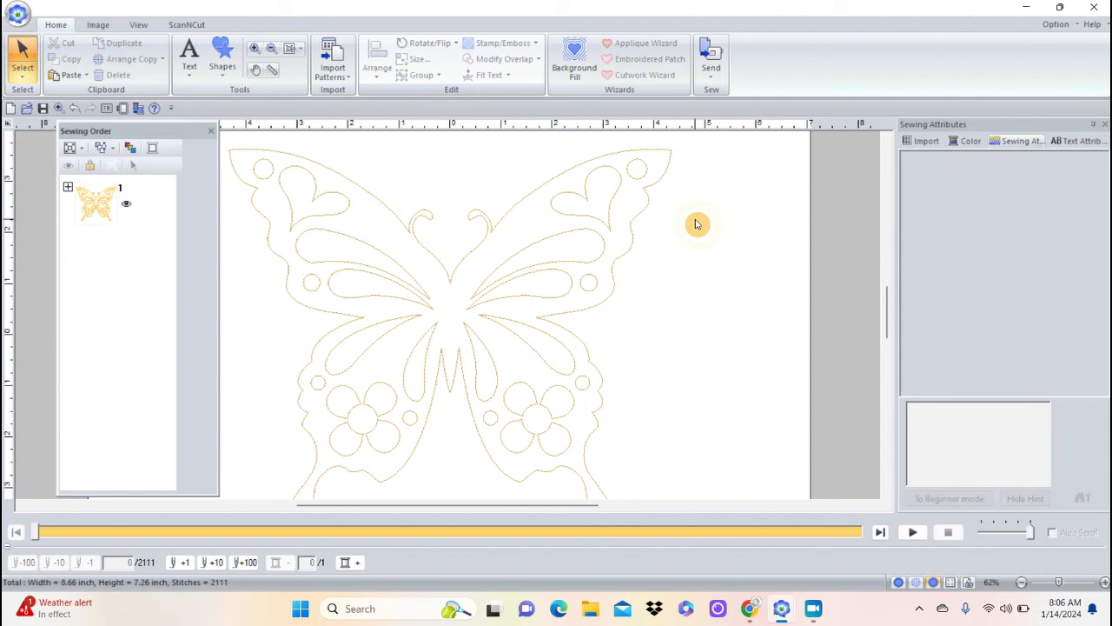
left_click(609, 154)
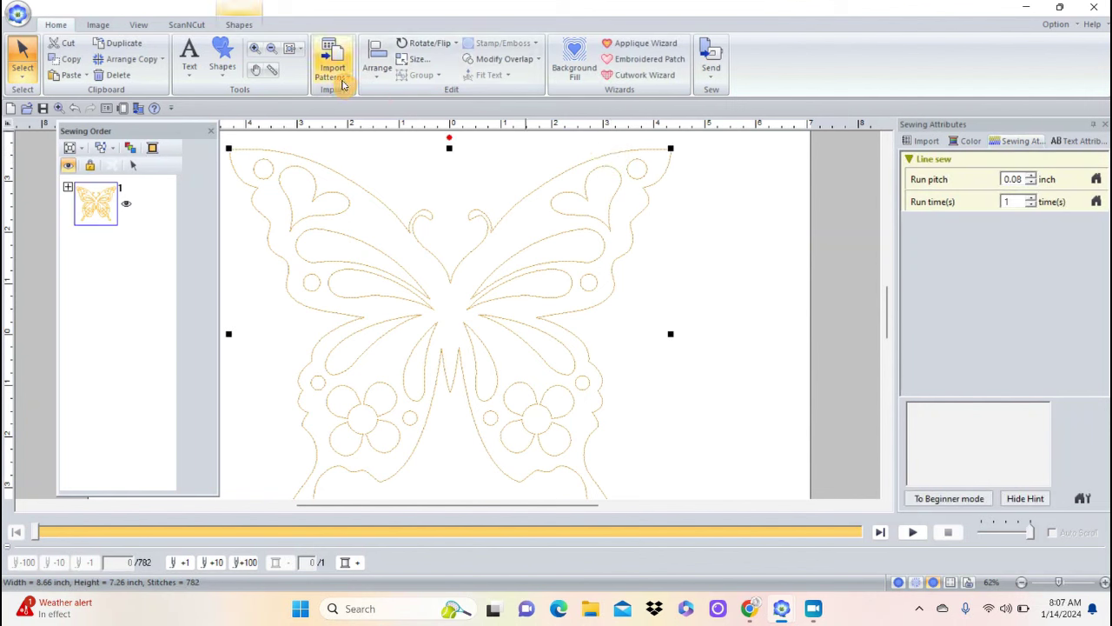
- Give the butterfly region a Net Fill Stitch at 0.12 inch spacing and 45 degrees
left_click(239, 25)
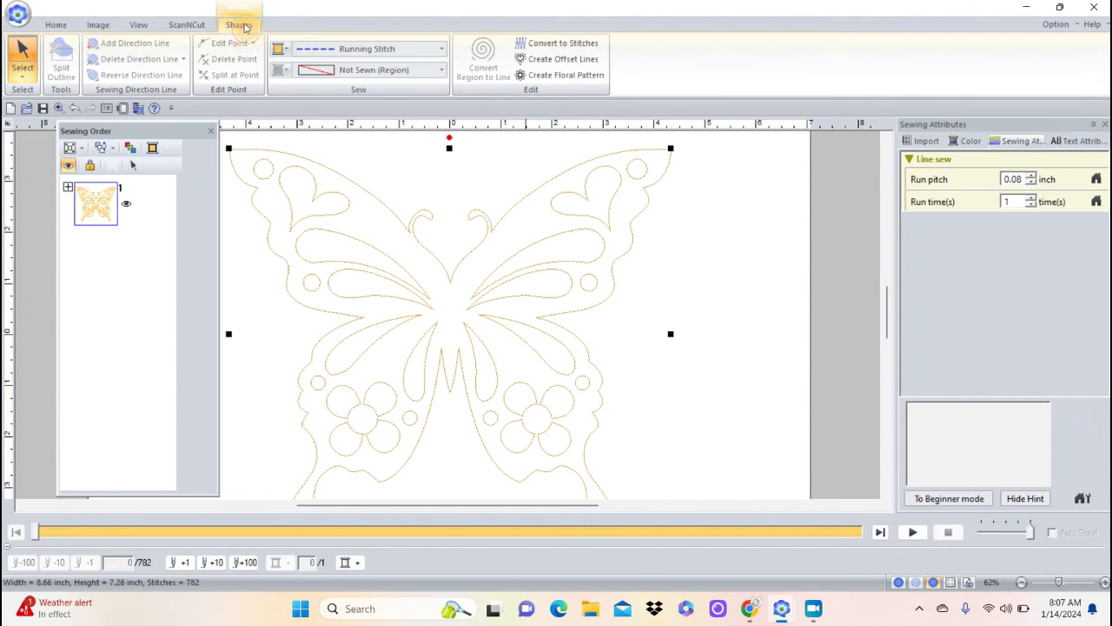
left_click(442, 71)
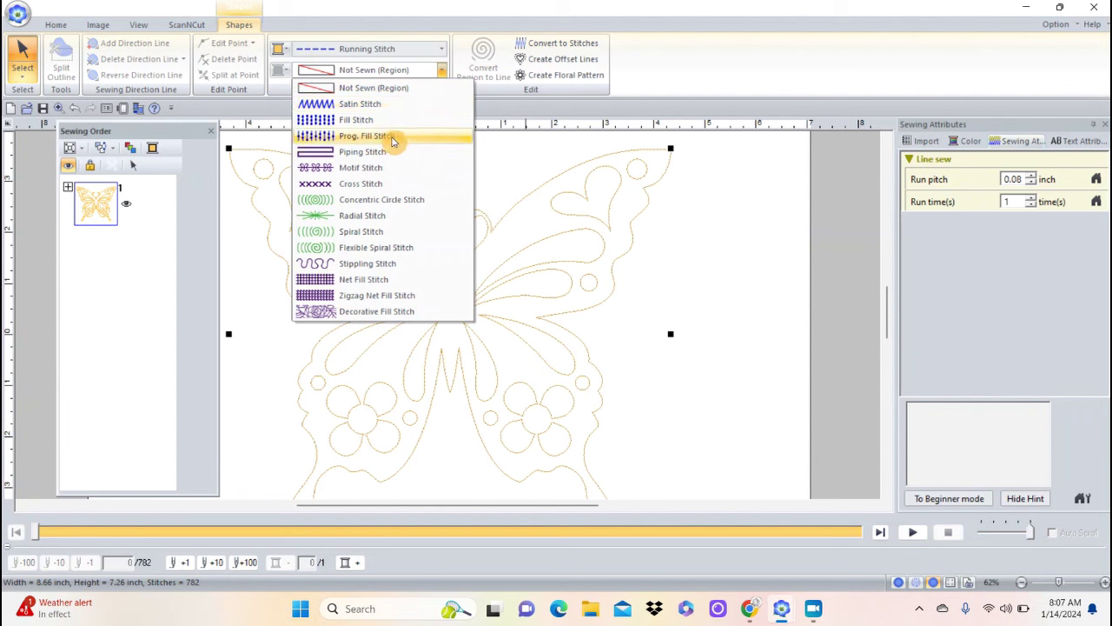
left_click(354, 281)
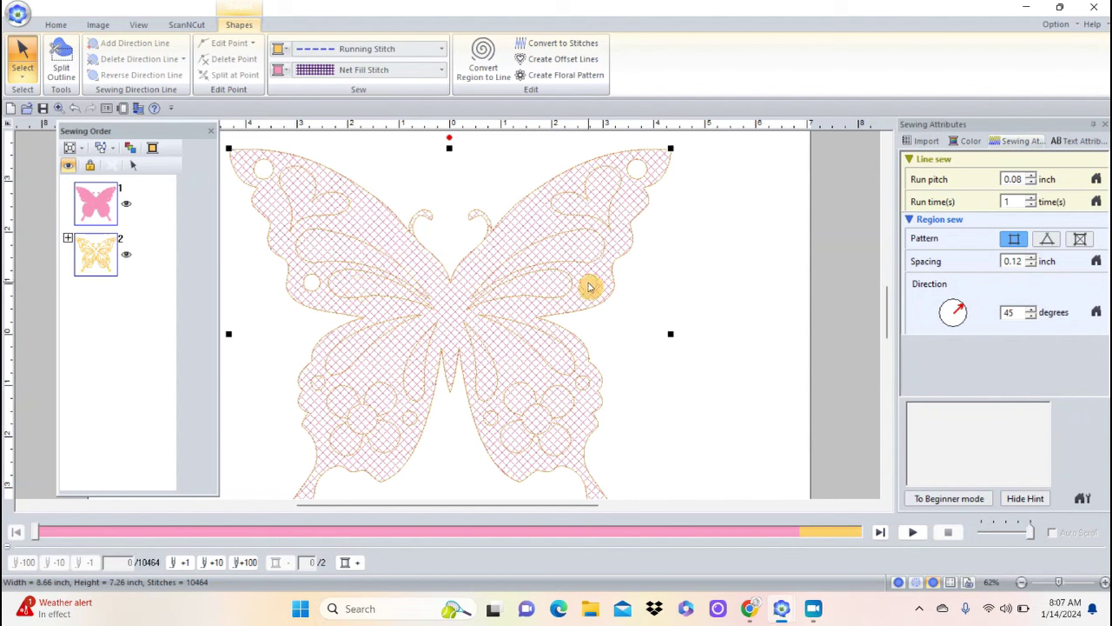
left_click(711, 339)
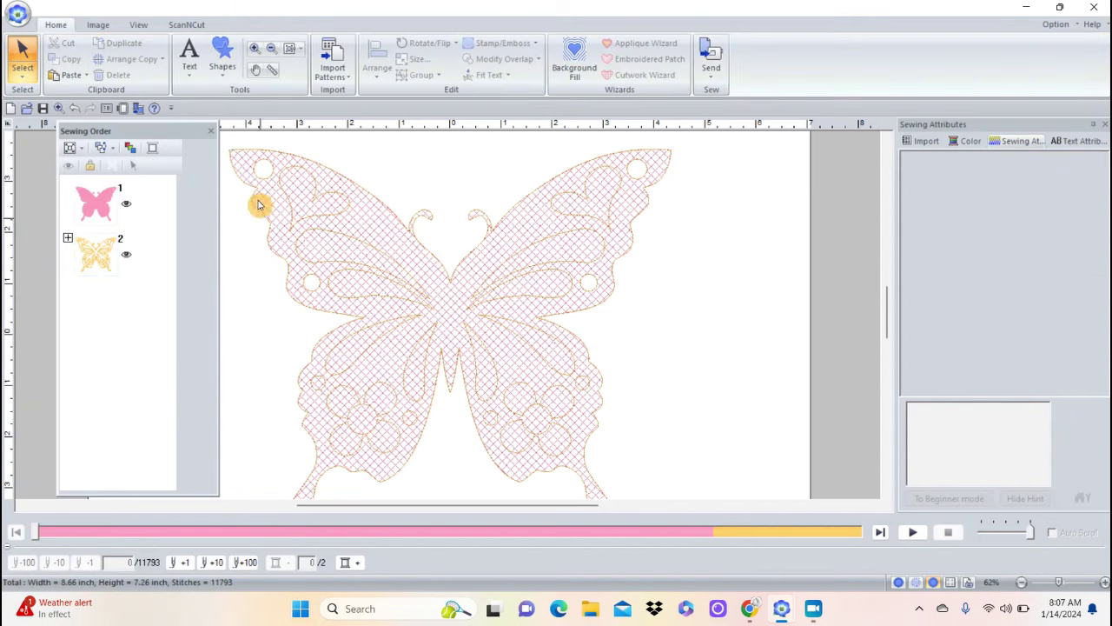
- Zoom into the lower wings and make the right-wing edge circle a hole in the net fill
left_click(254, 47)
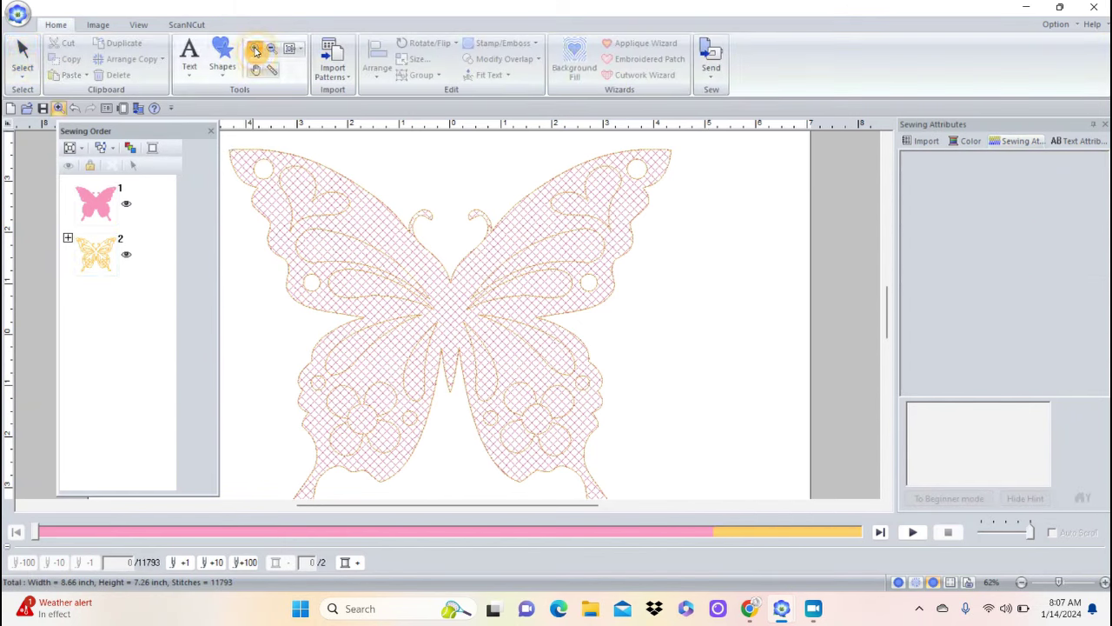
left_click_drag(296, 336, 630, 441)
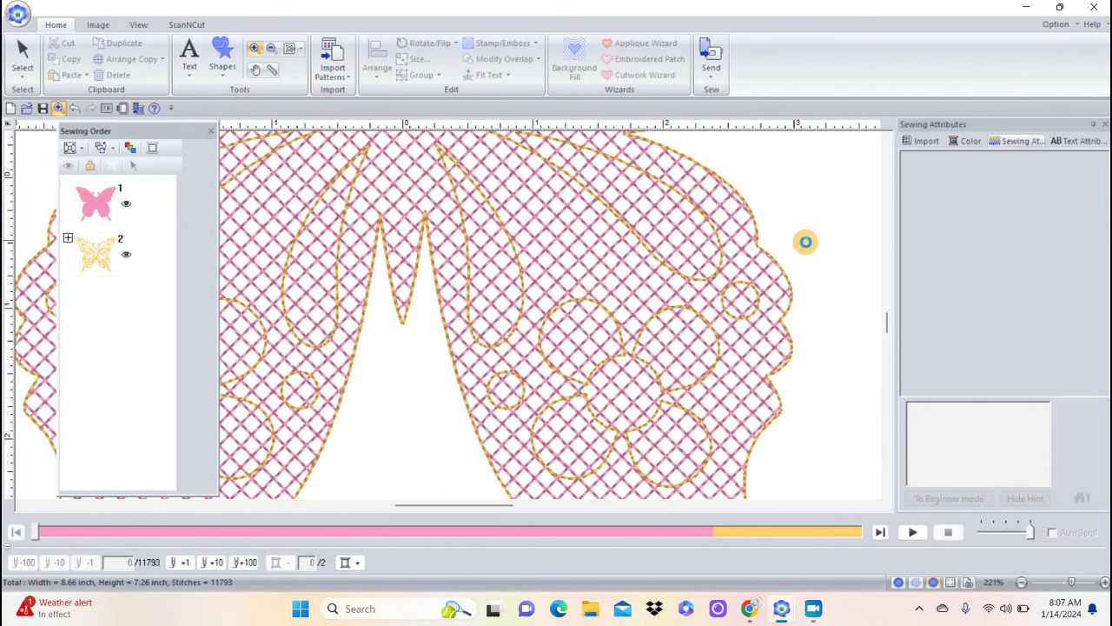
left_click(22, 57)
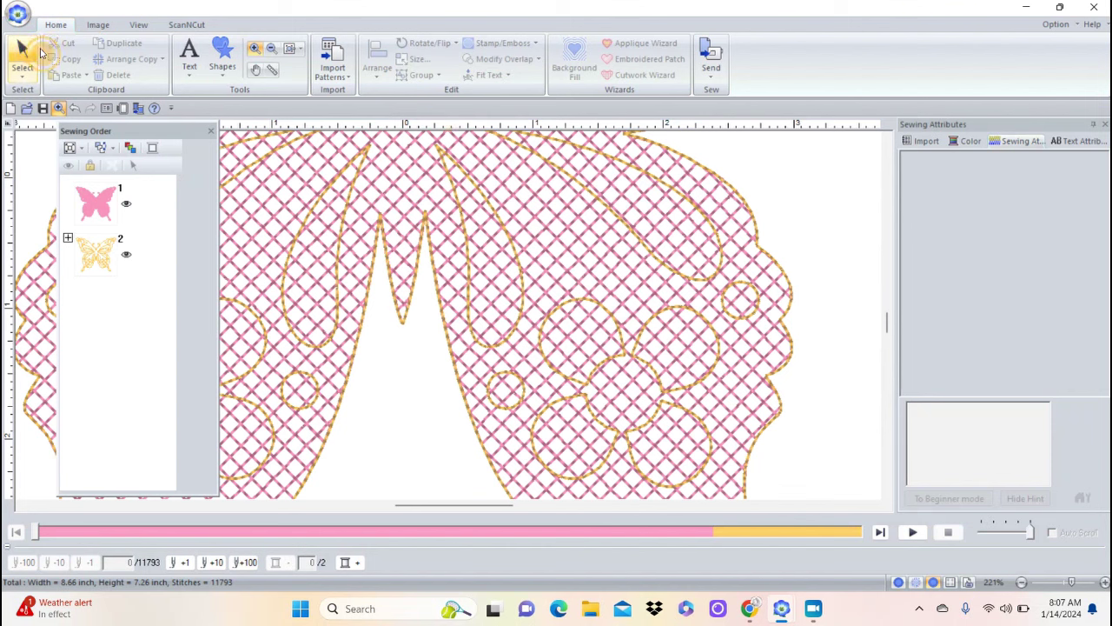
left_click(759, 307)
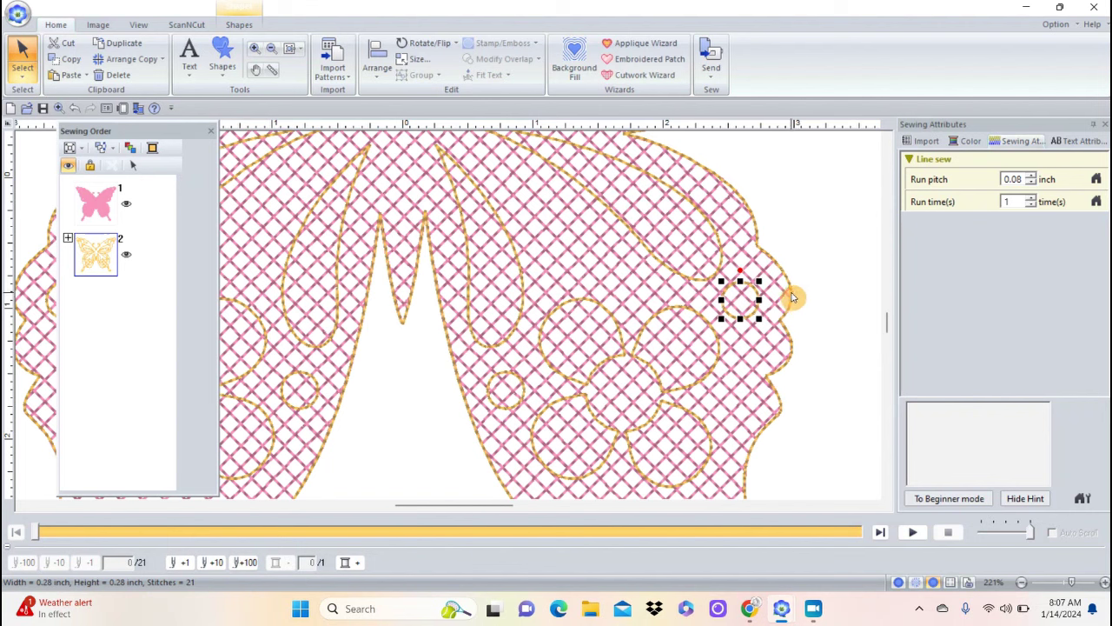
left_click(792, 295)
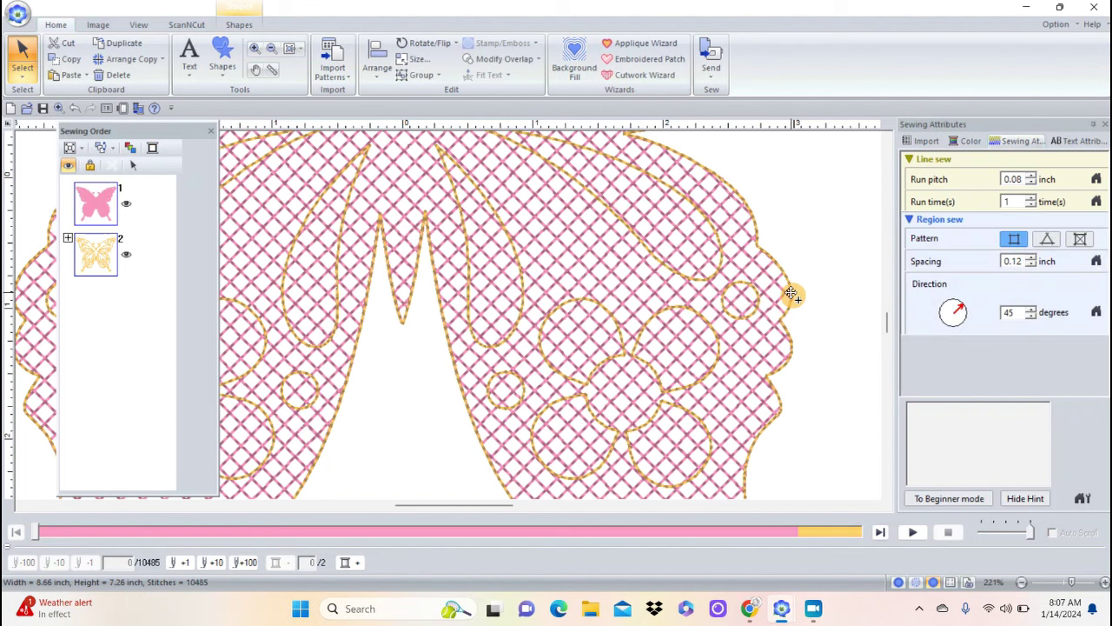
left_click(469, 62)
left_click(491, 136)
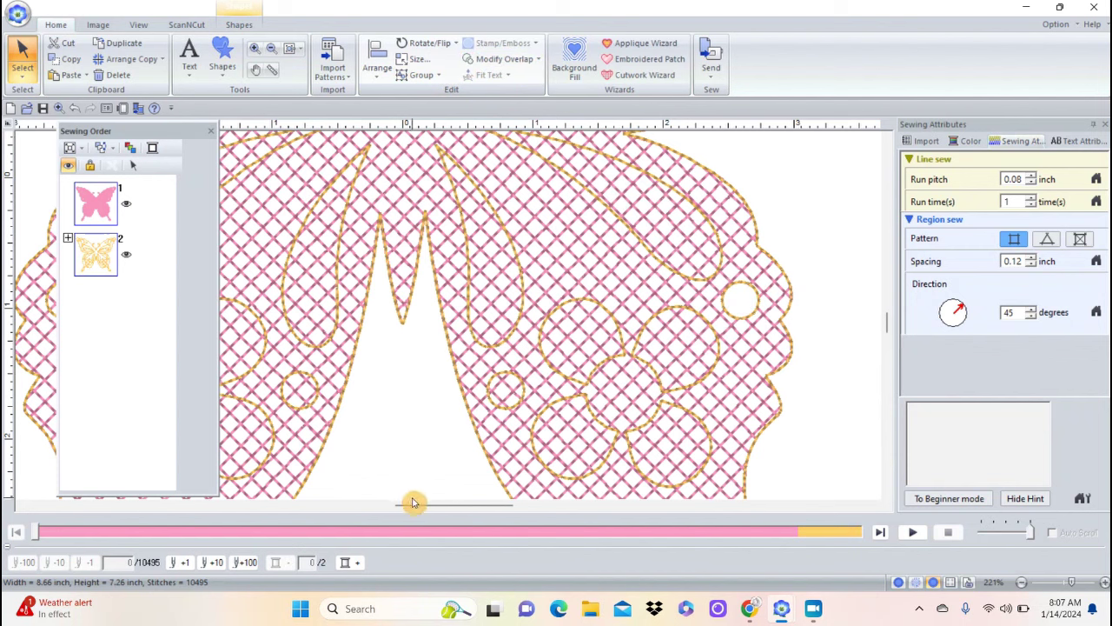
left_click_drag(417, 504, 378, 509)
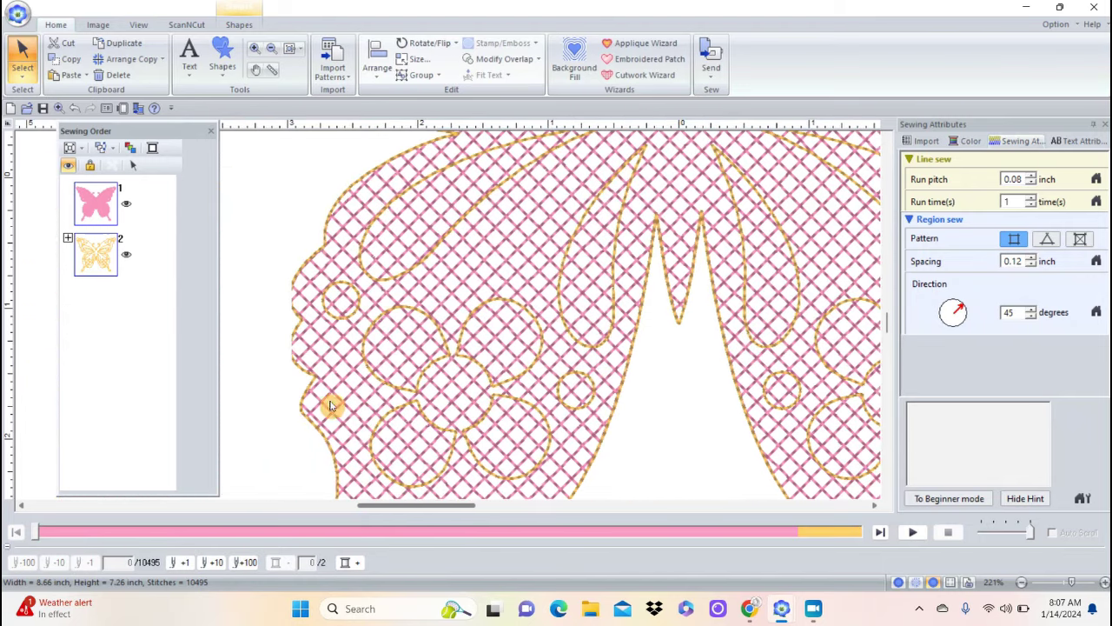
- Make the left-wing edge circle a hole with Set hole sewing, then fit the page in view
left_click(241, 323)
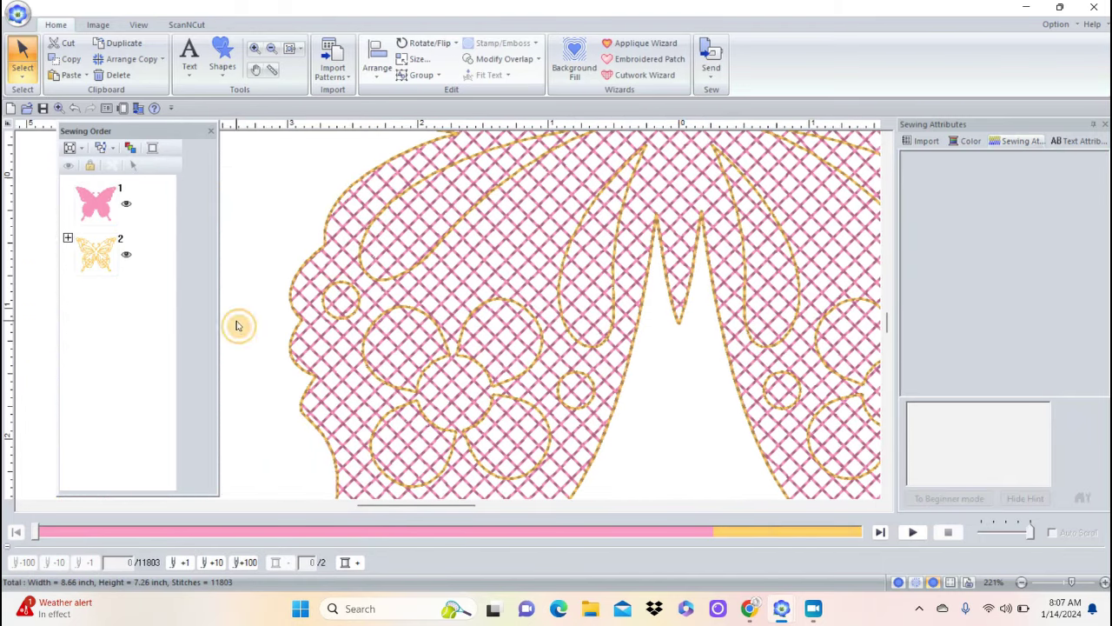
left_click(340, 287)
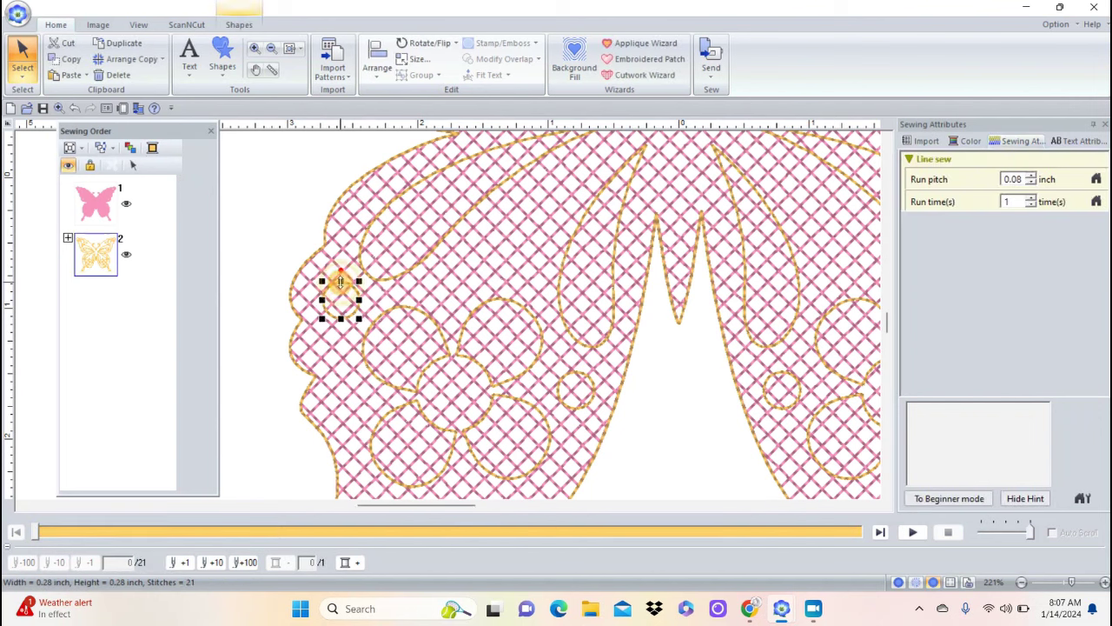
left_click(295, 276)
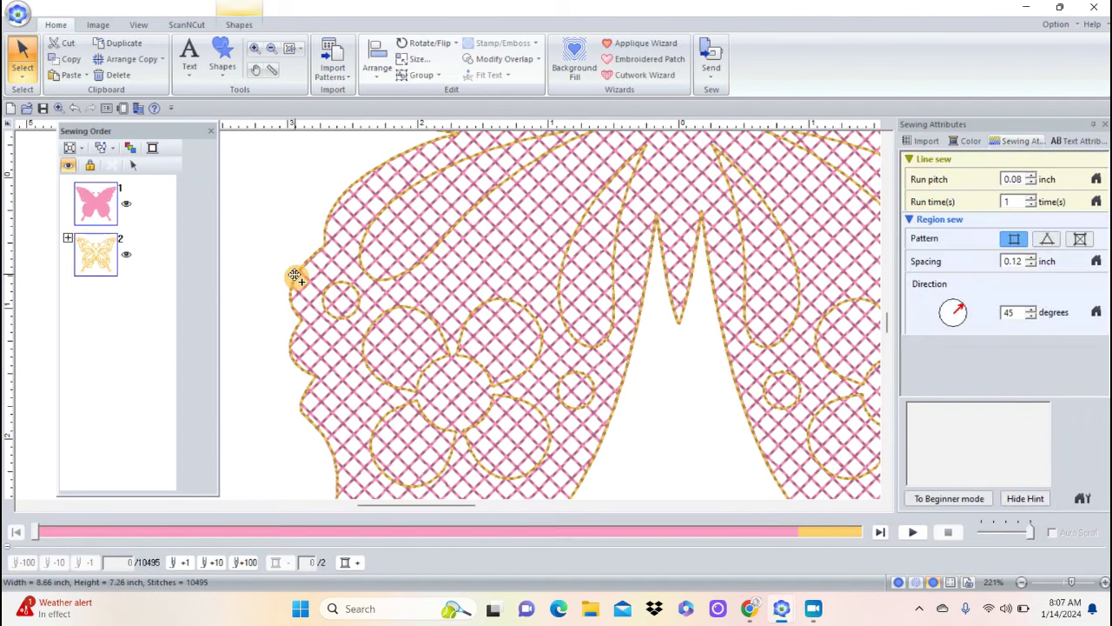
left_click(487, 59)
left_click(489, 137)
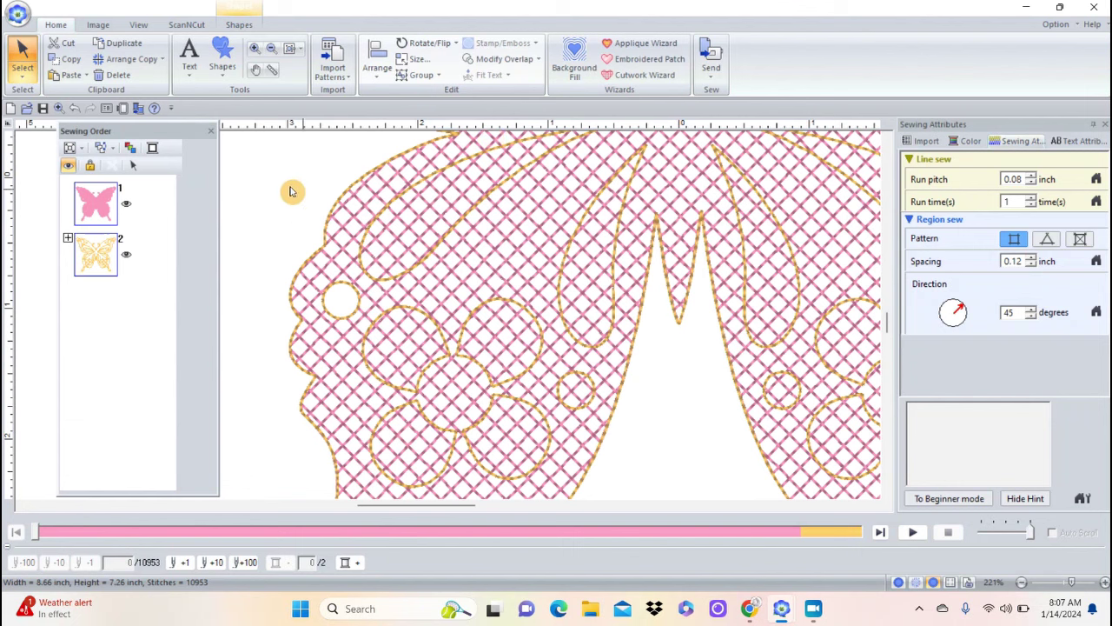
left_click(291, 50)
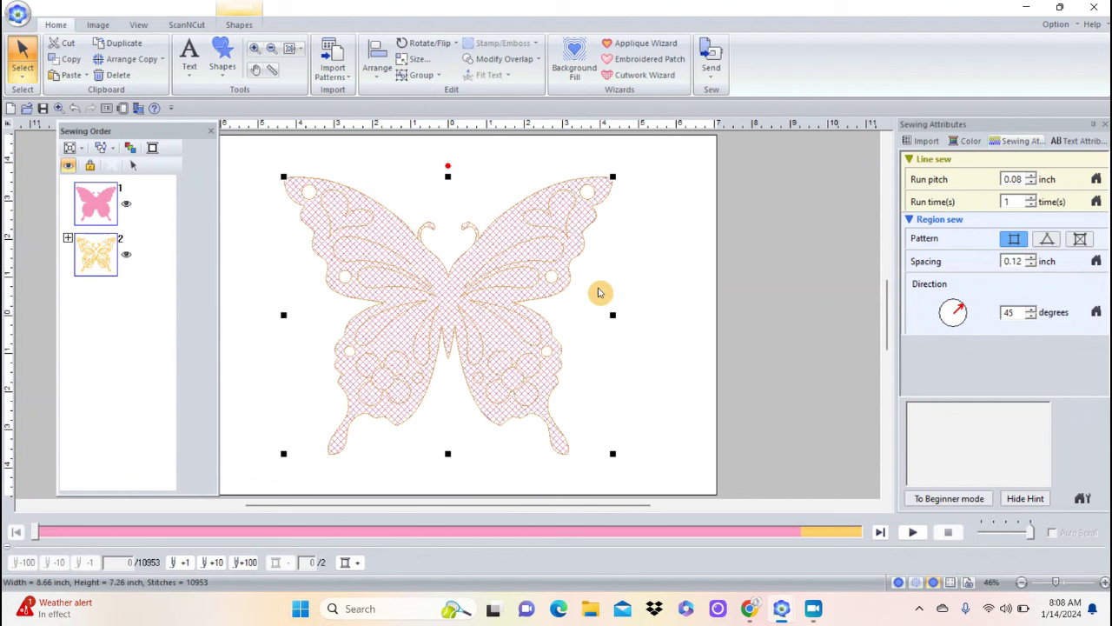
- Select the small top-left wing circle and add the left-wing outline pieces to the selection
left_click(254, 278)
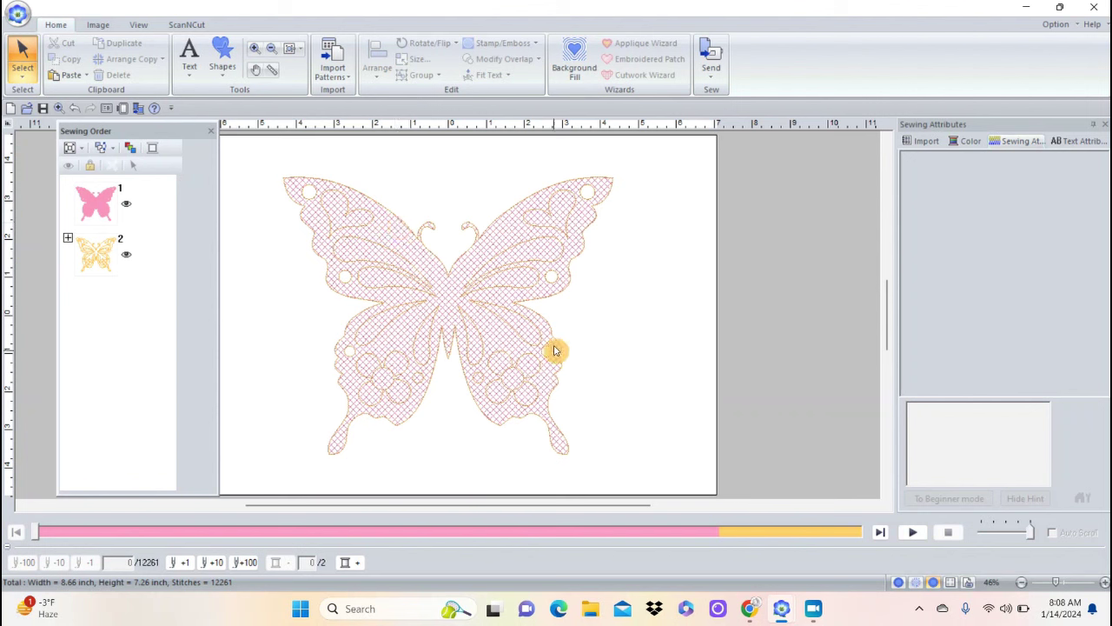
left_click(312, 202)
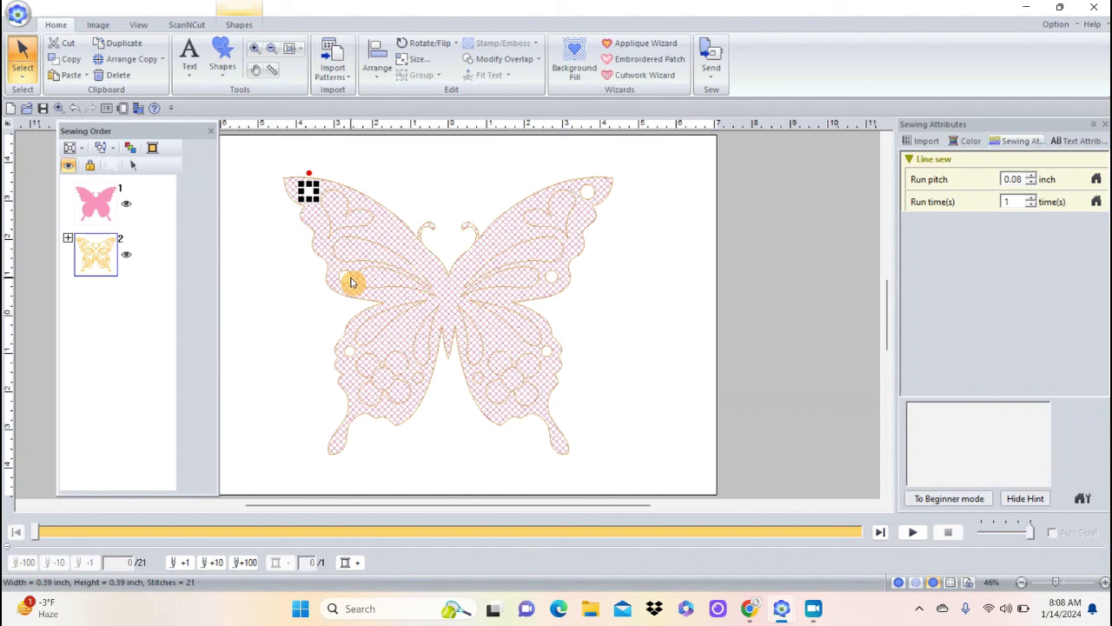
left_click(351, 281)
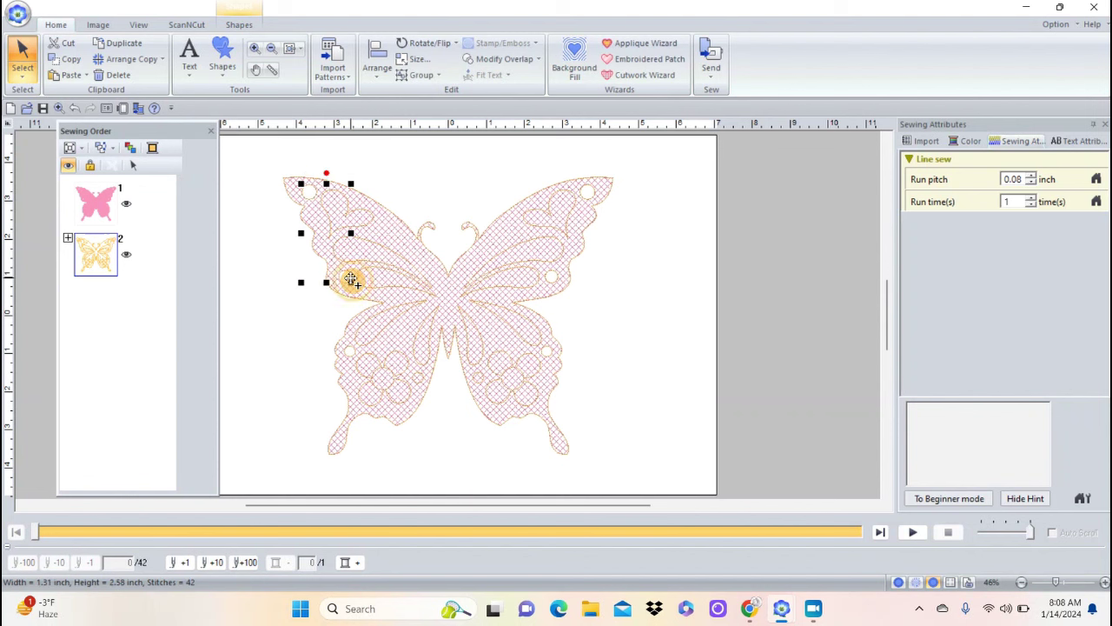
left_click(354, 356)
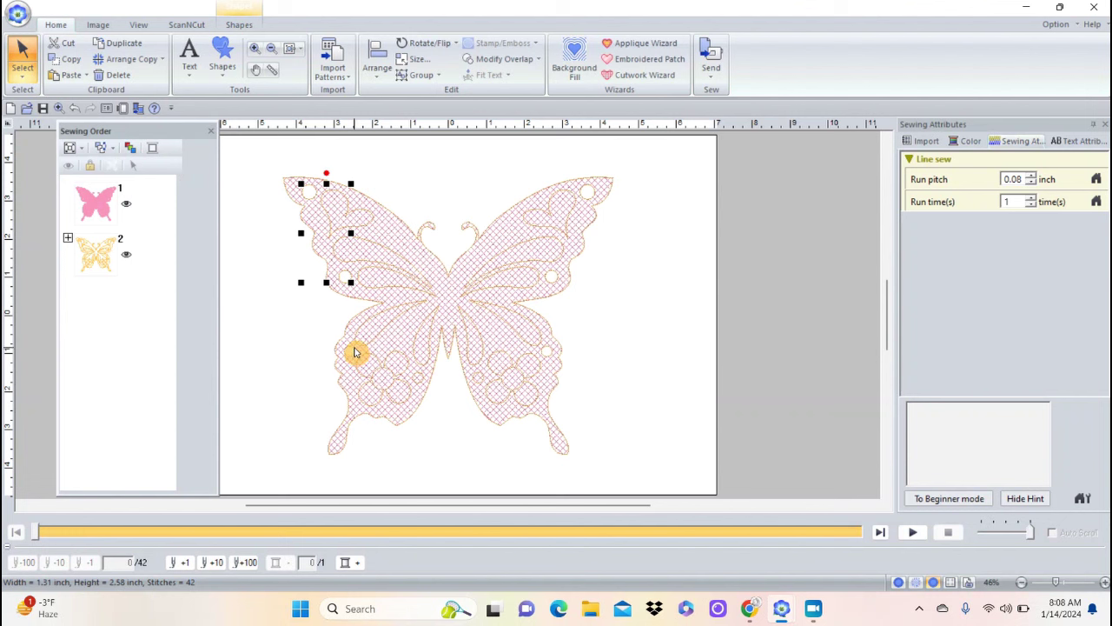
left_click(355, 352)
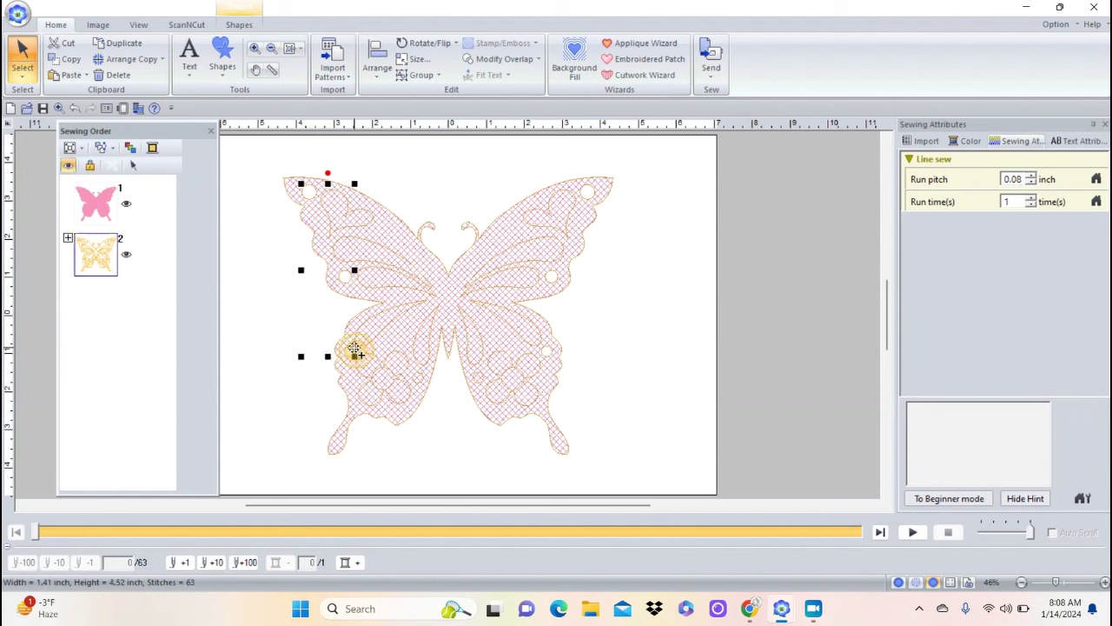
left_click(589, 201)
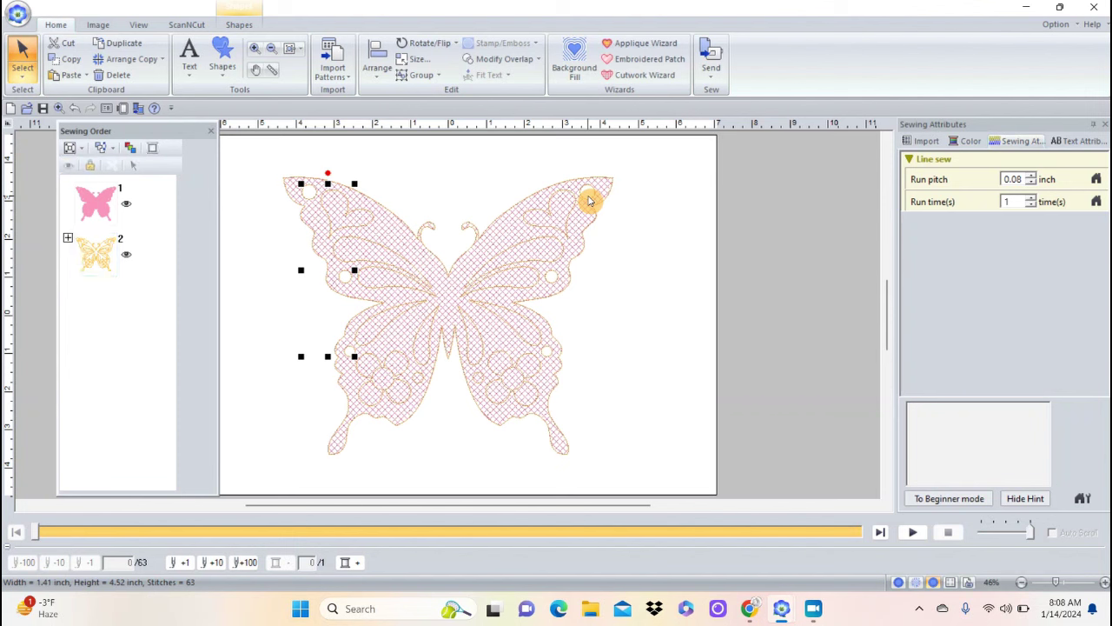
- Clear the selection and zoom in on the butterfly's upper-left wing
key("ctrl+a")
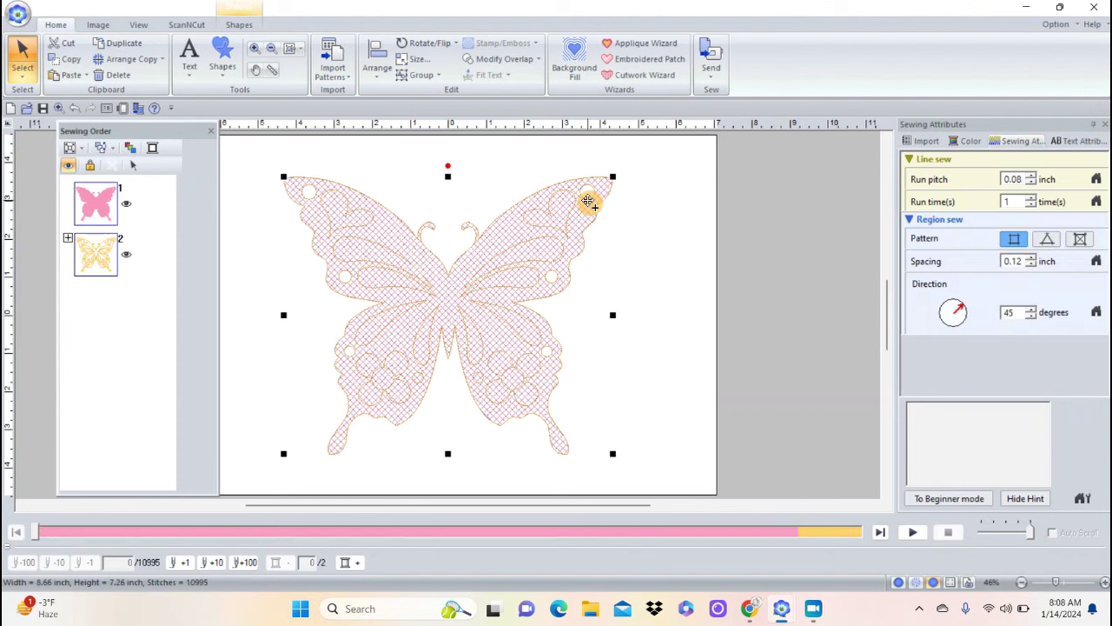
left_click(653, 217)
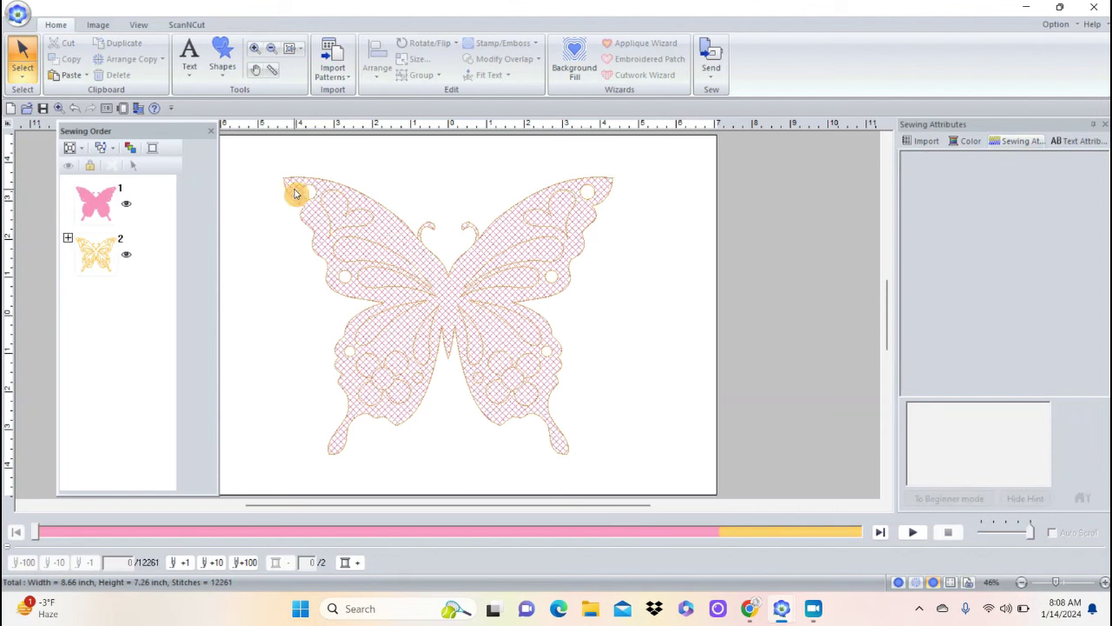
left_click(254, 49)
left_click_drag(259, 151, 397, 388)
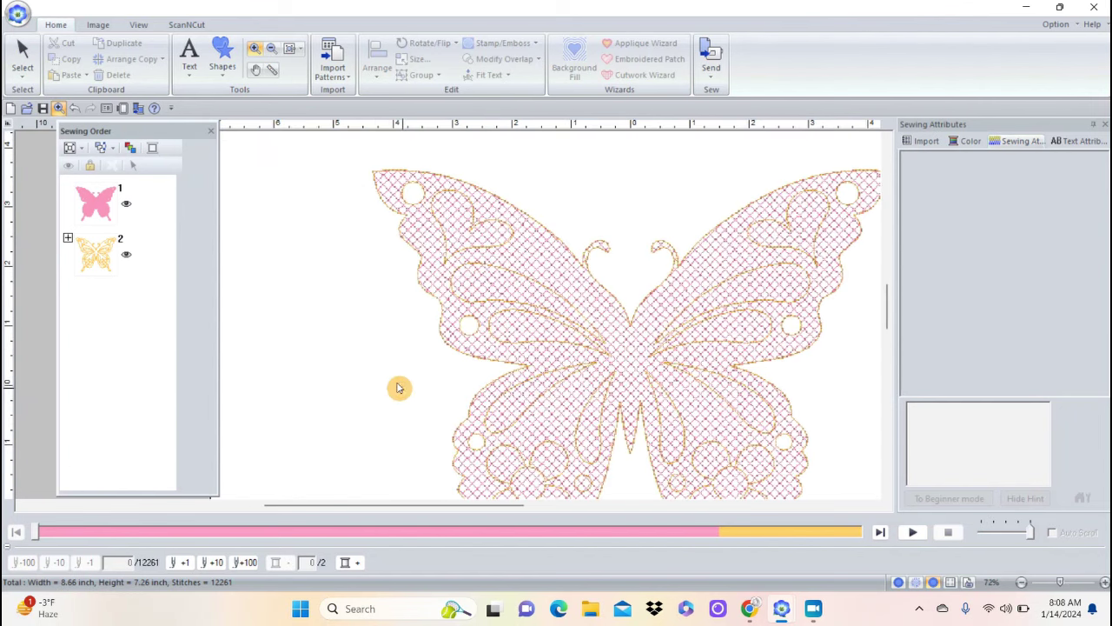
left_click(22, 54)
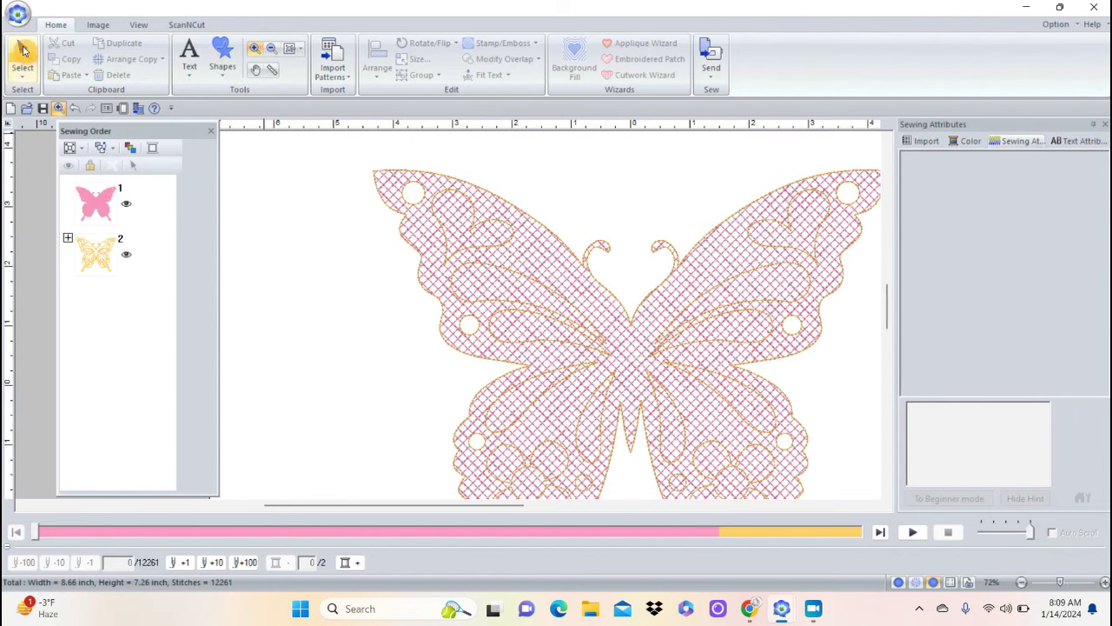
- Select a small upper-left wing circle and expand outline group 2 in Sewing Order
left_click(413, 195)
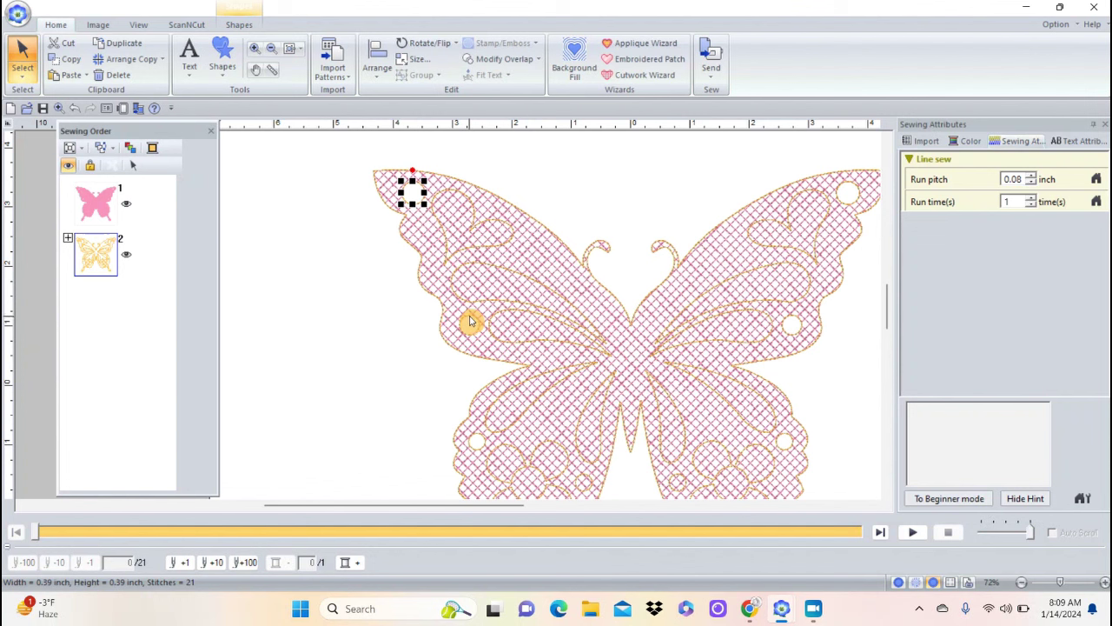
left_click(68, 237)
left_click(255, 256)
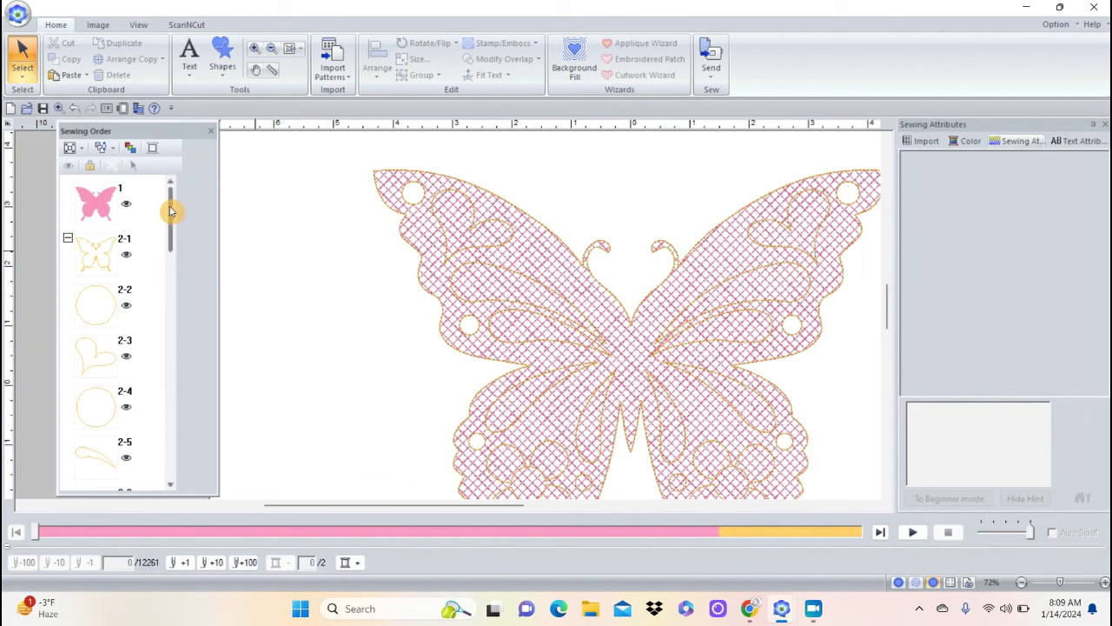
- Select outline 2-1 plus circles 2-2, 2-4, 2-7, 2-13, 2-16, 2-21 and 2-24 in Sewing Order
mouse_move(174, 211)
left_mouse_down()
mouse_move(174, 228)
mouse_move(174, 218)
left_mouse_up()
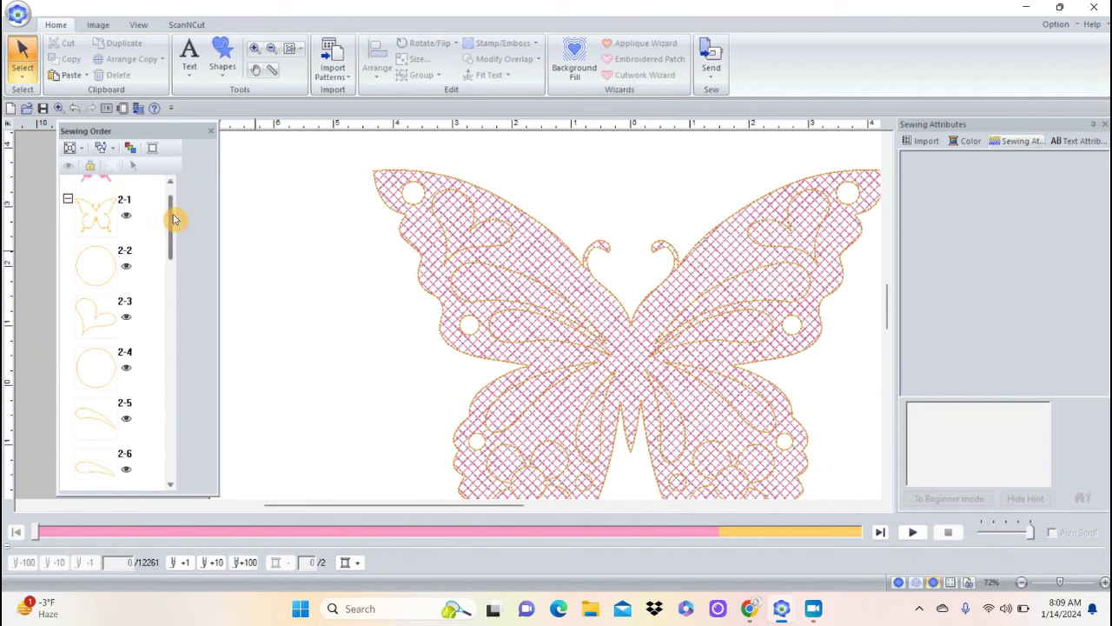
left_click(98, 219)
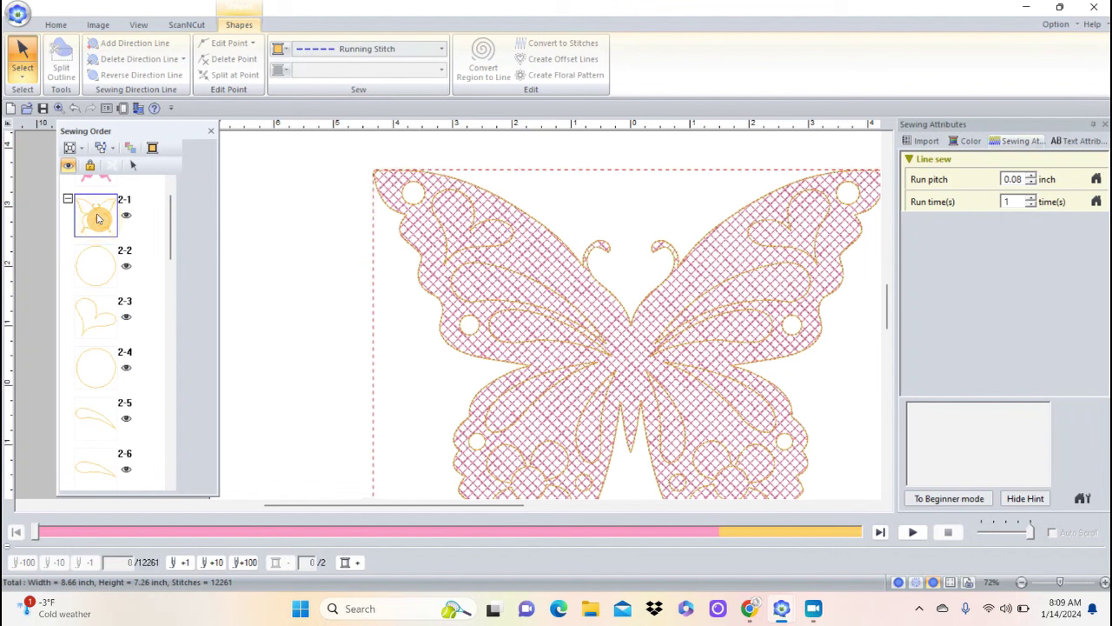
left_click(113, 264, "ctrl")
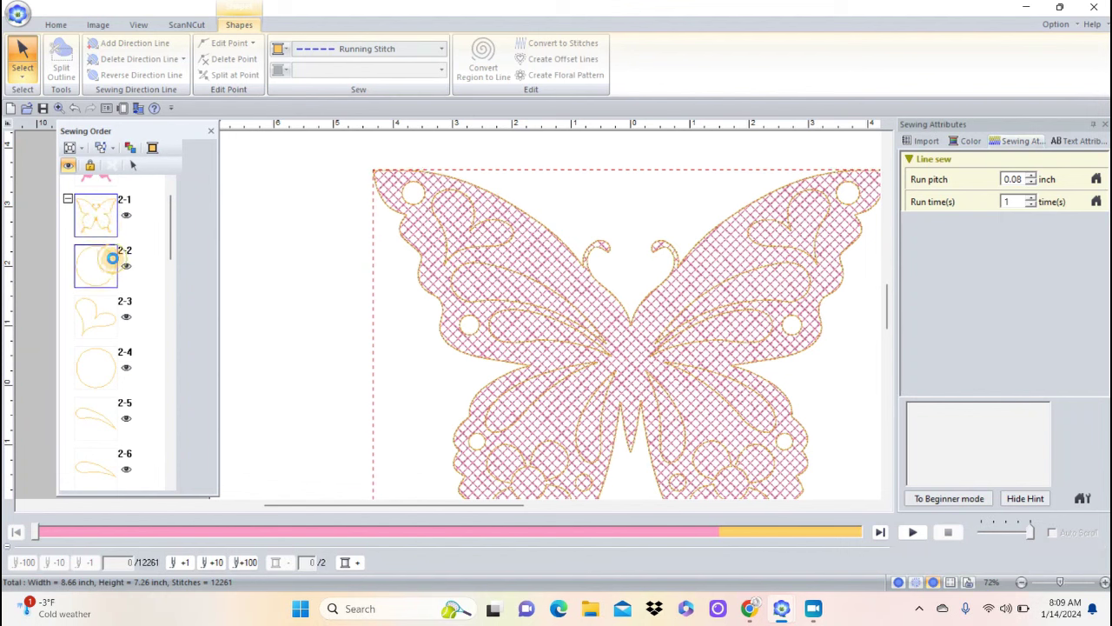
left_click(111, 359, "ctrl")
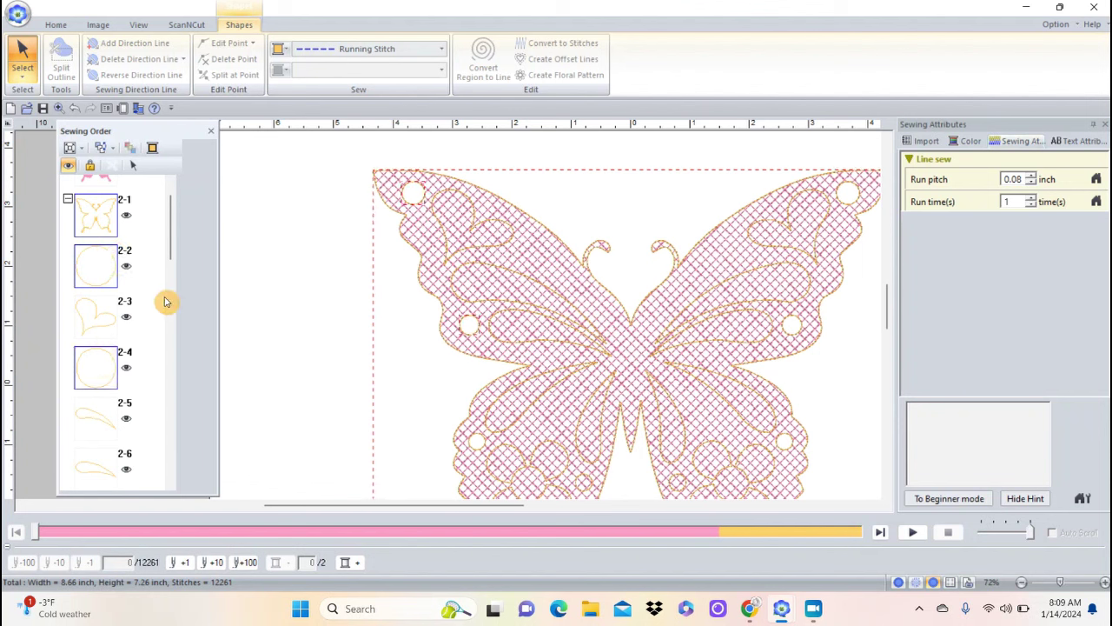
left_click_drag(171, 249, 173, 287)
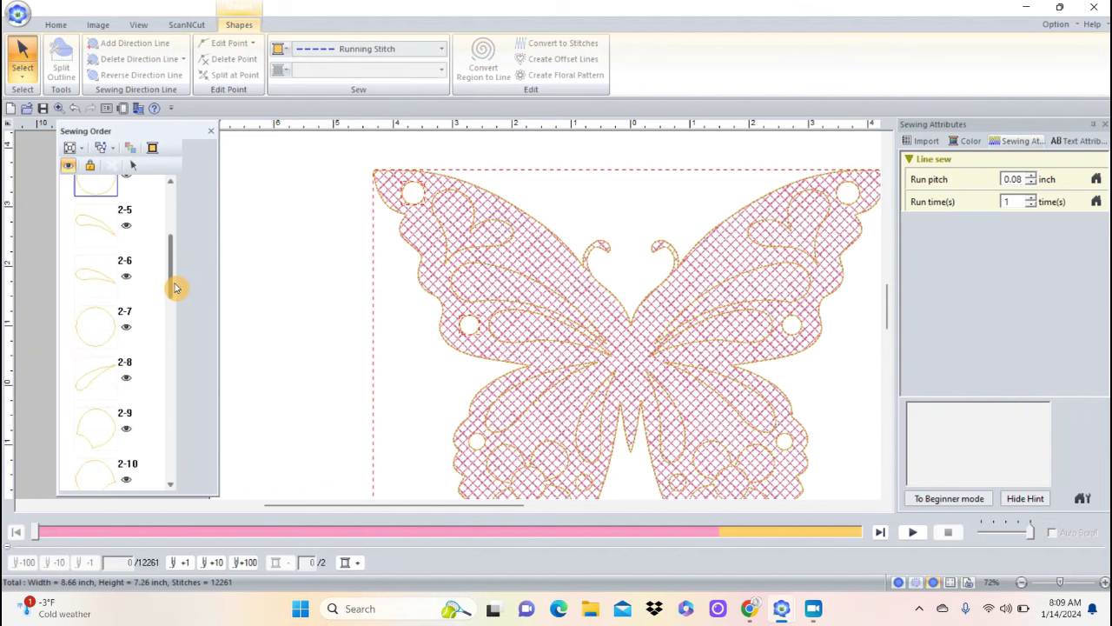
left_click(110, 319, "ctrl")
left_click_drag(170, 287, 156, 350)
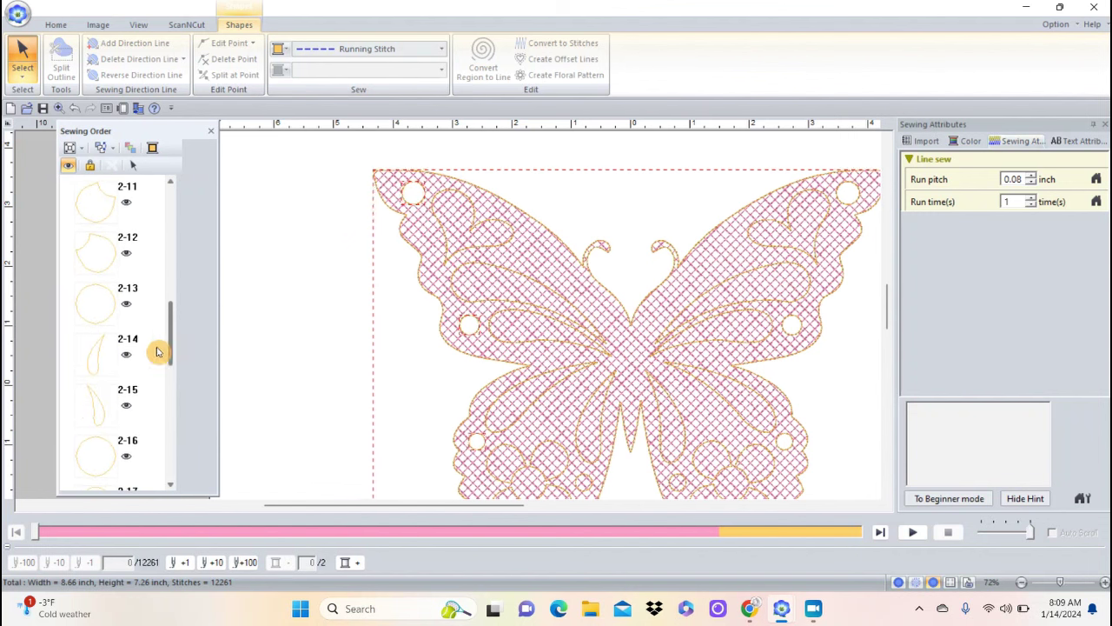
left_click(111, 319, "ctrl")
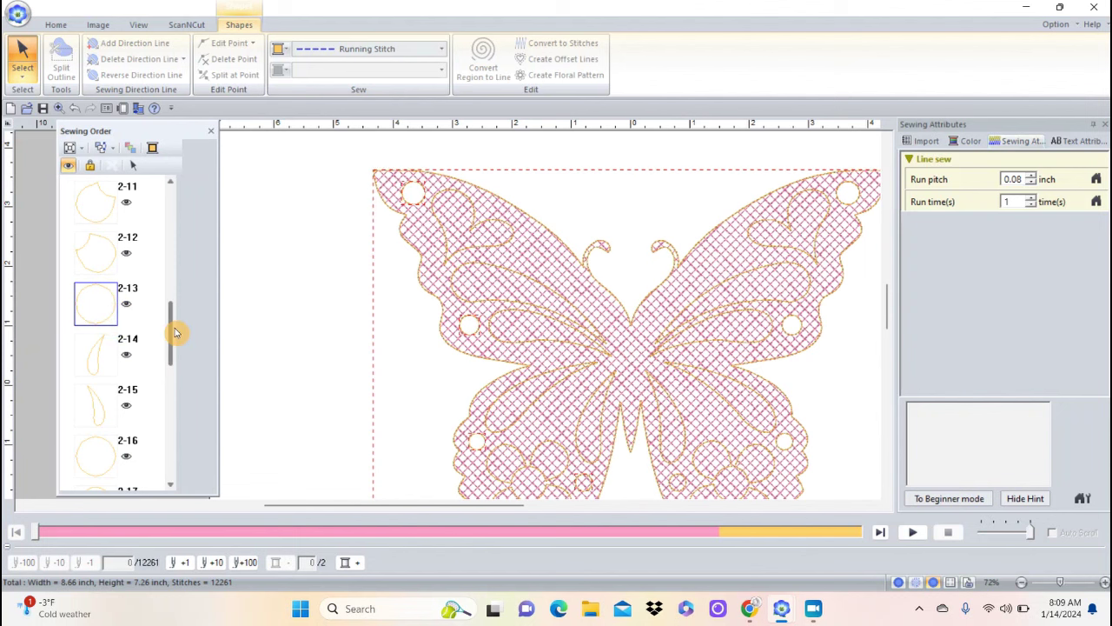
left_click_drag(174, 332, 174, 362)
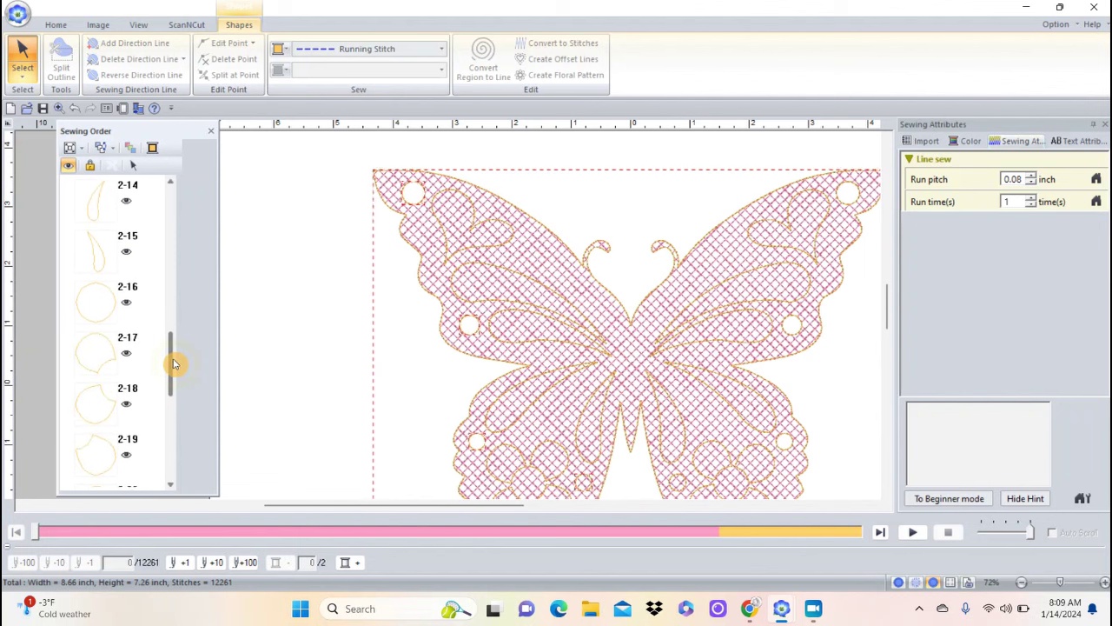
left_click(113, 315, "ctrl")
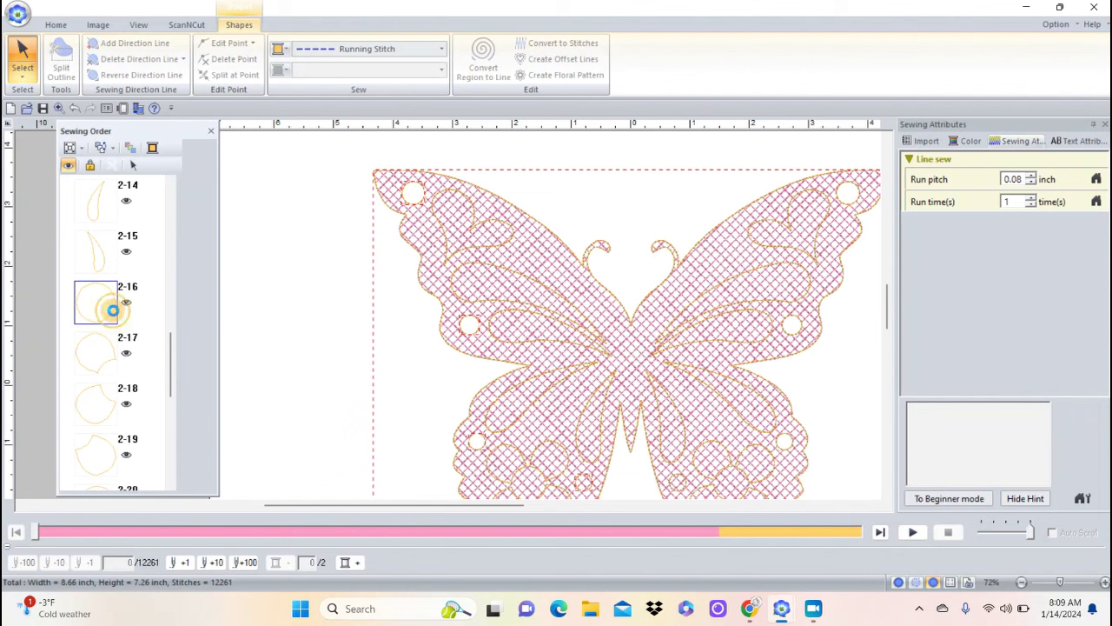
left_click_drag(172, 350, 169, 388)
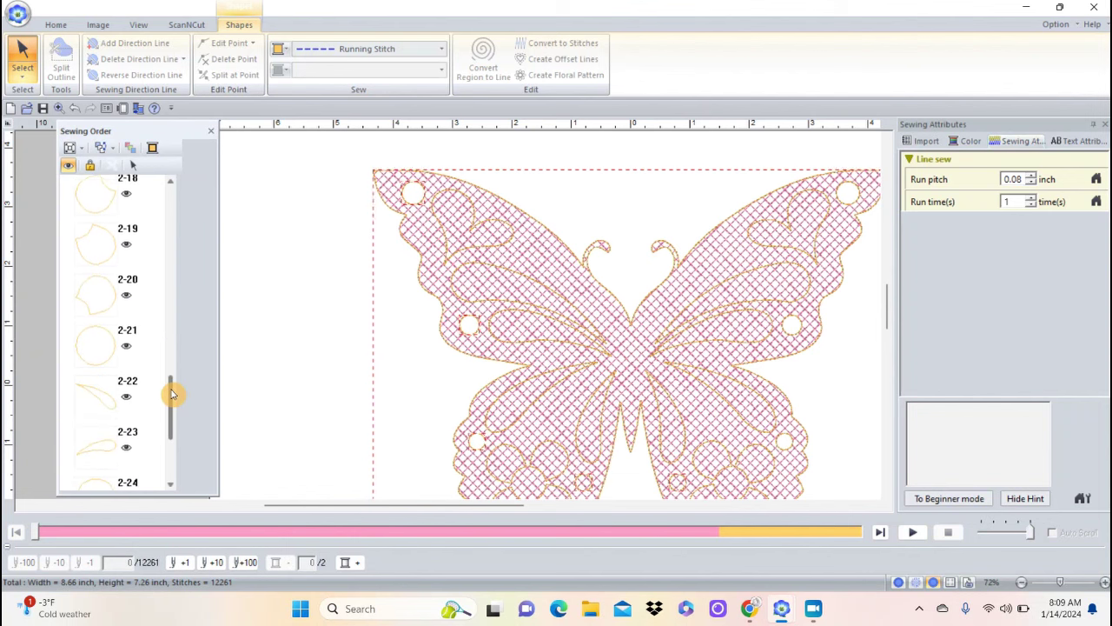
left_click(105, 349, "ctrl")
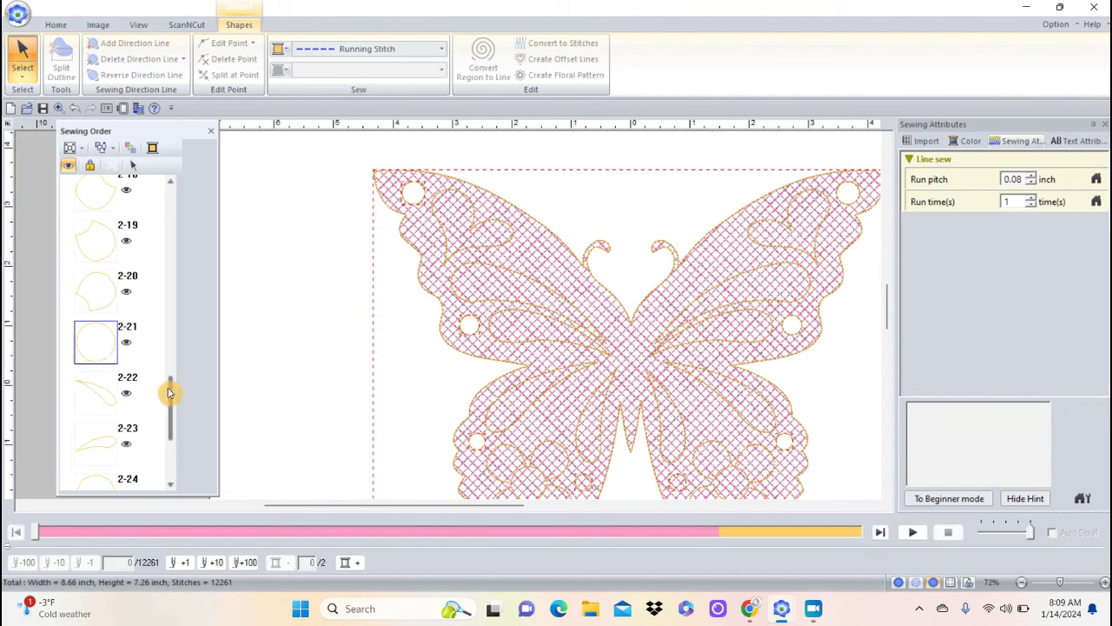
left_click_drag(170, 393, 165, 425)
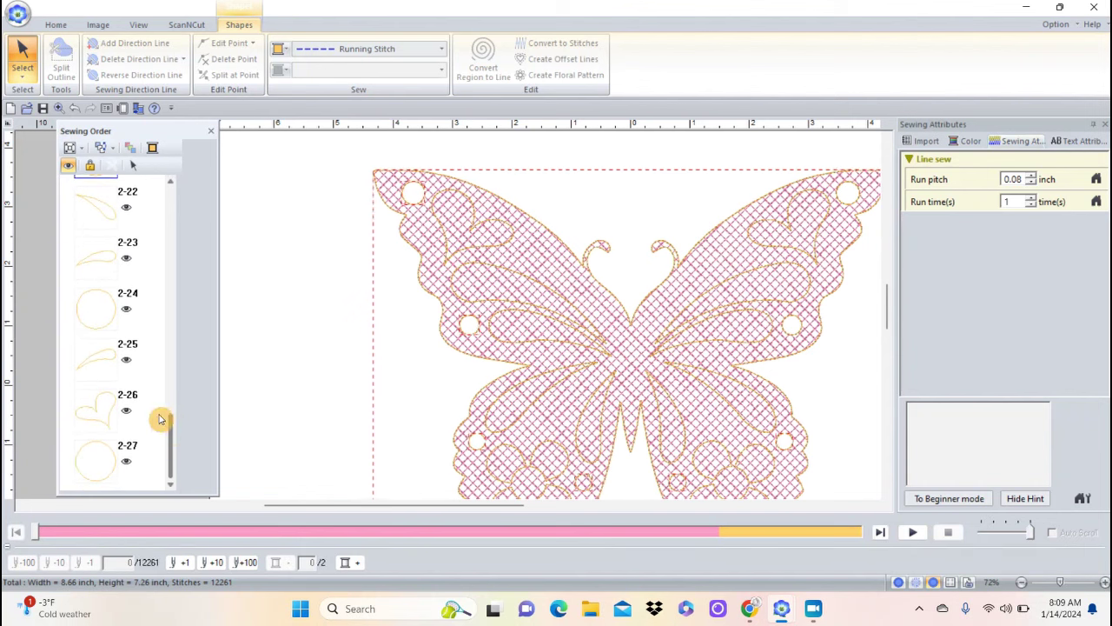
left_click_drag(98, 329, 105, 464)
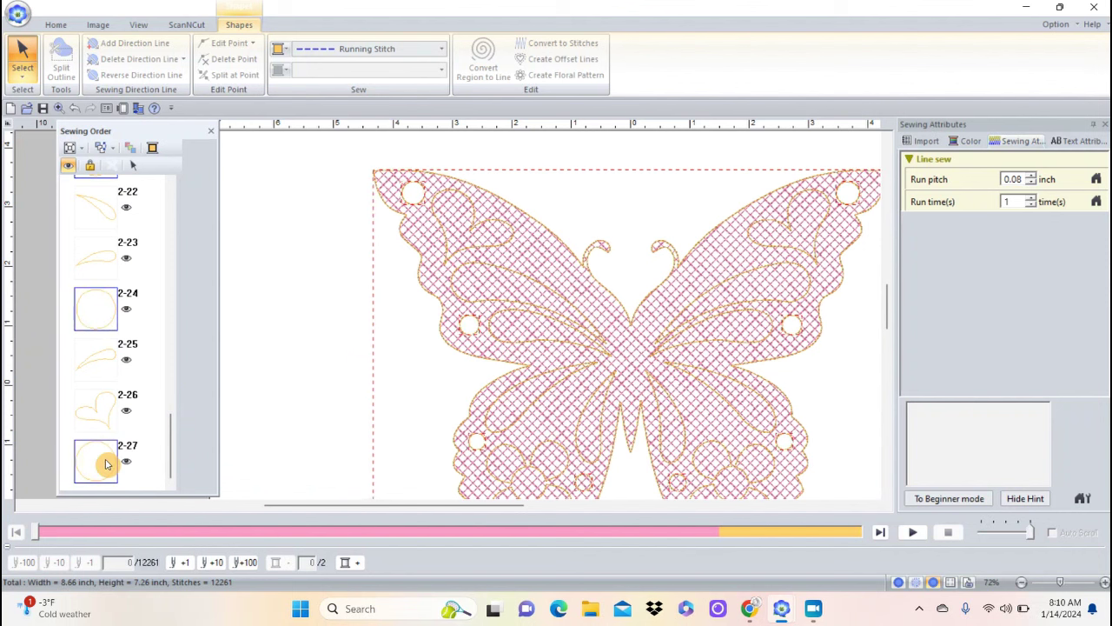
- Select the chosen shapes on the canvas, copy the butterfly, and paste a duplicate on top
right_click(105, 464)
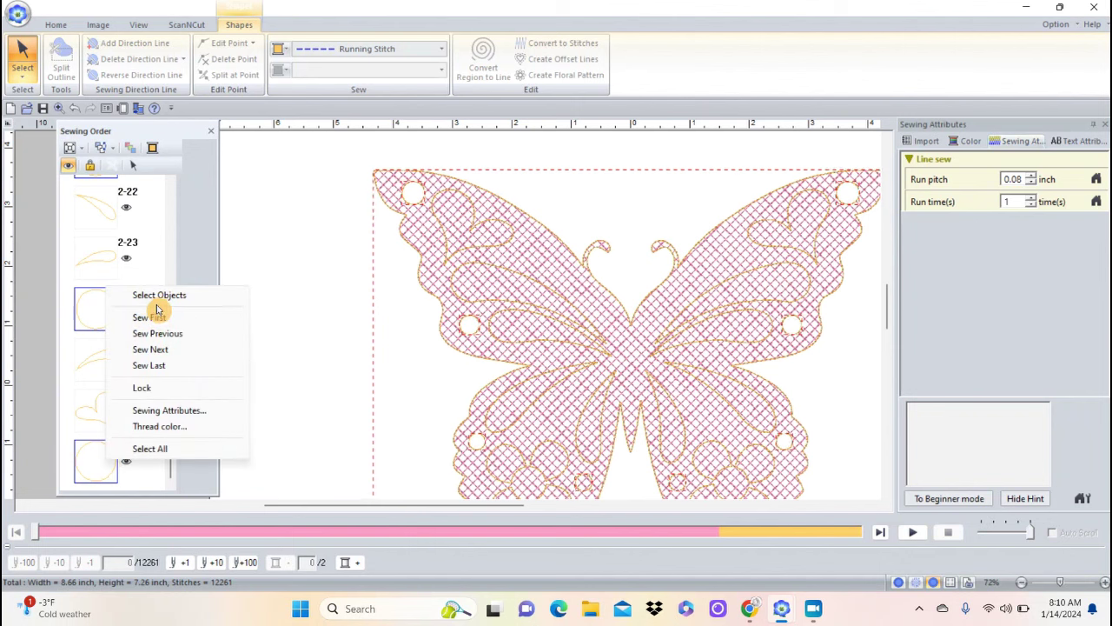
left_click(157, 295)
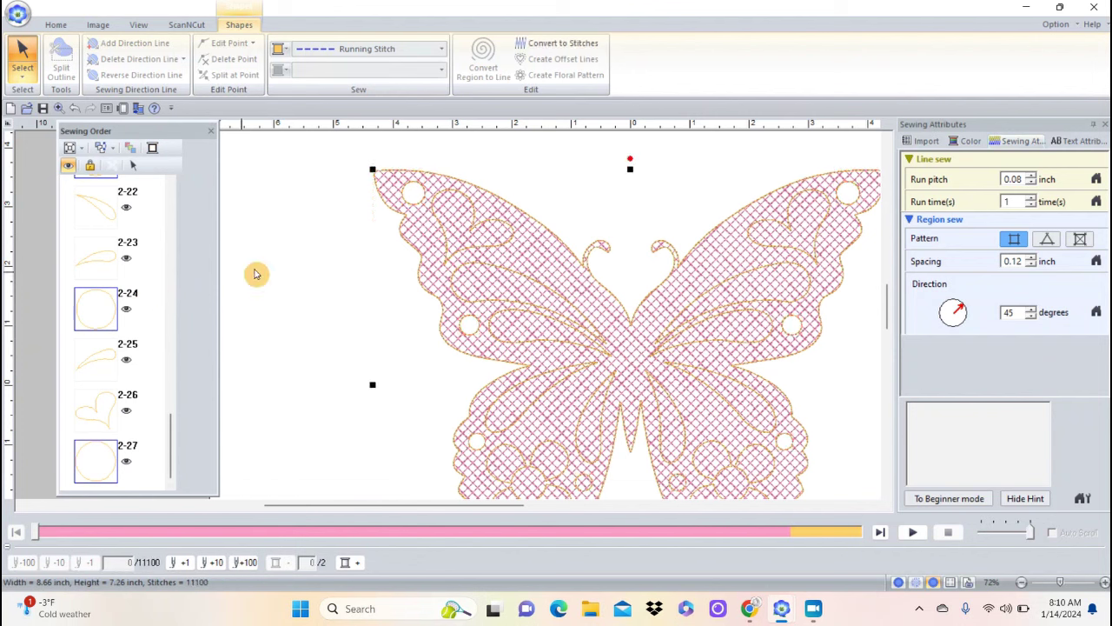
right_click(417, 241)
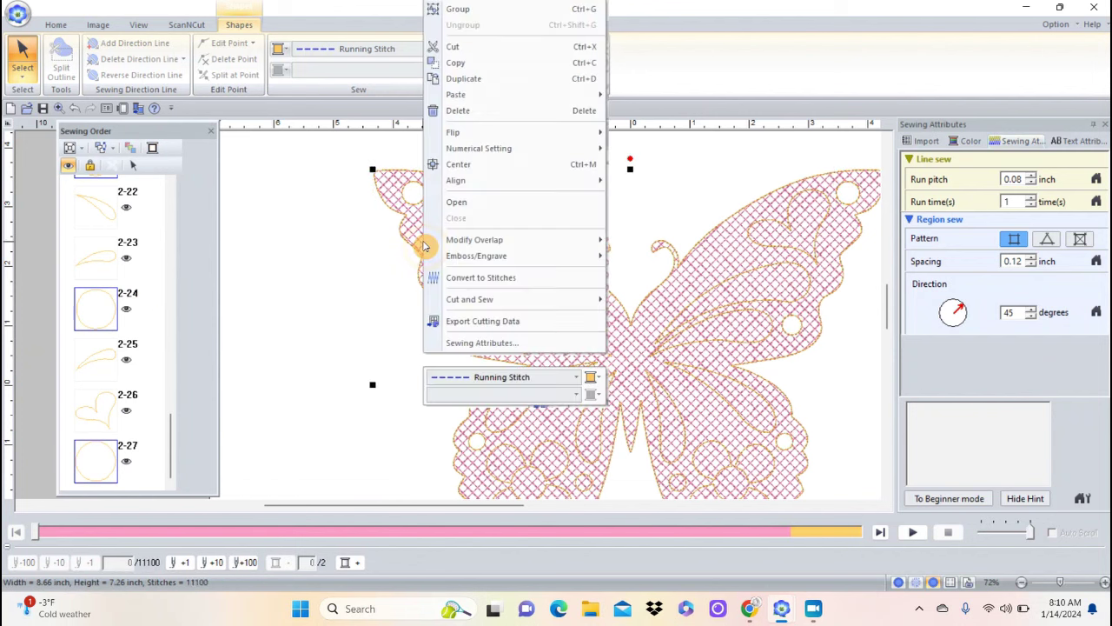
left_click(465, 67)
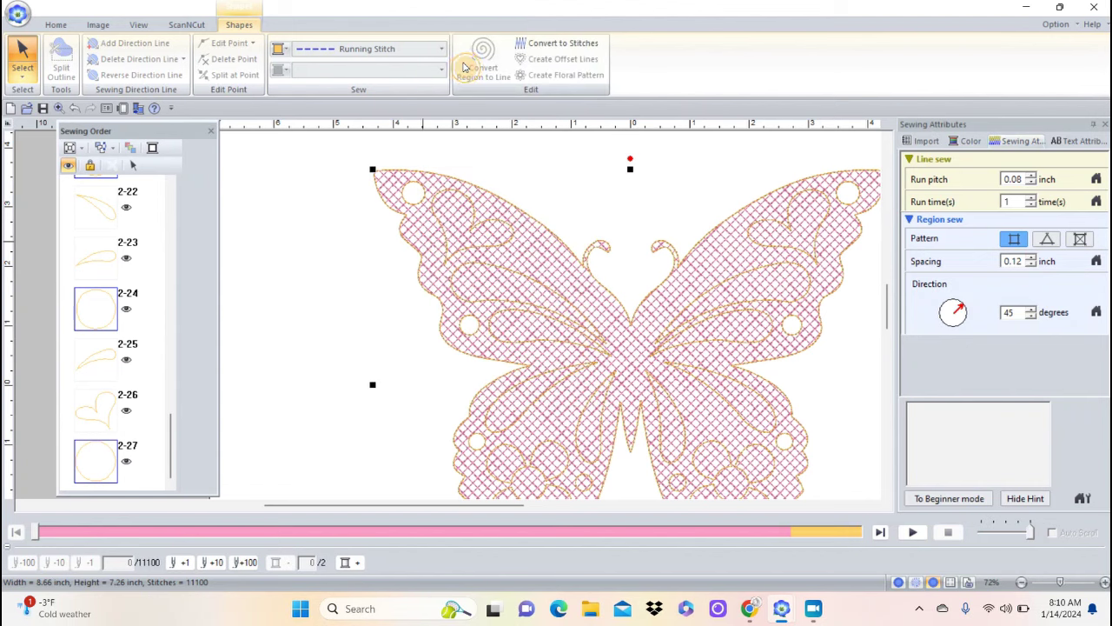
left_click(324, 217)
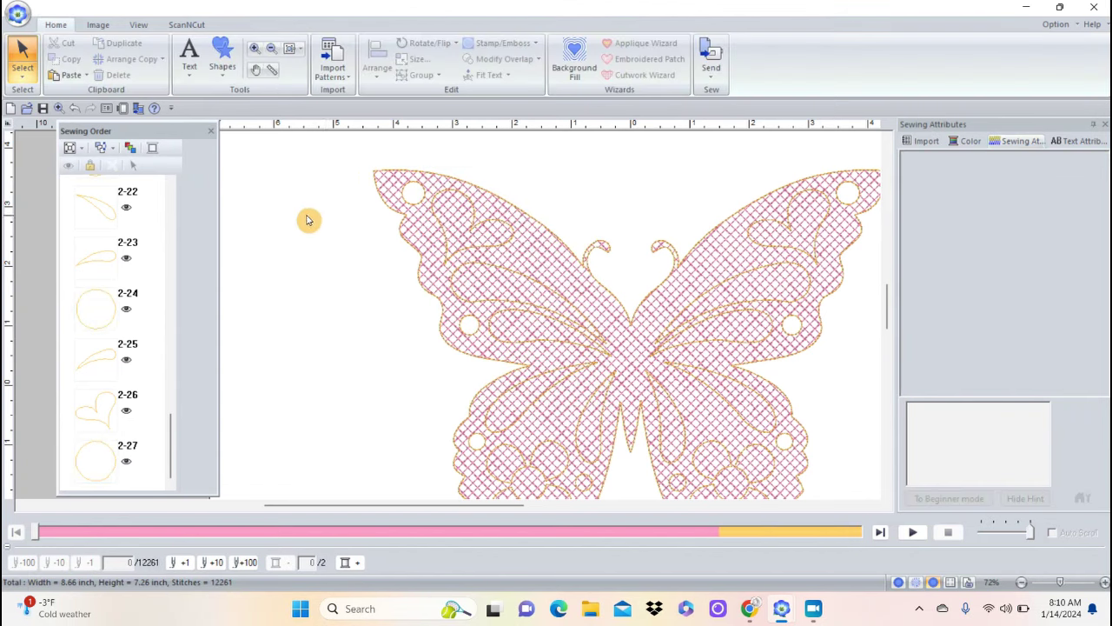
right_click(309, 239)
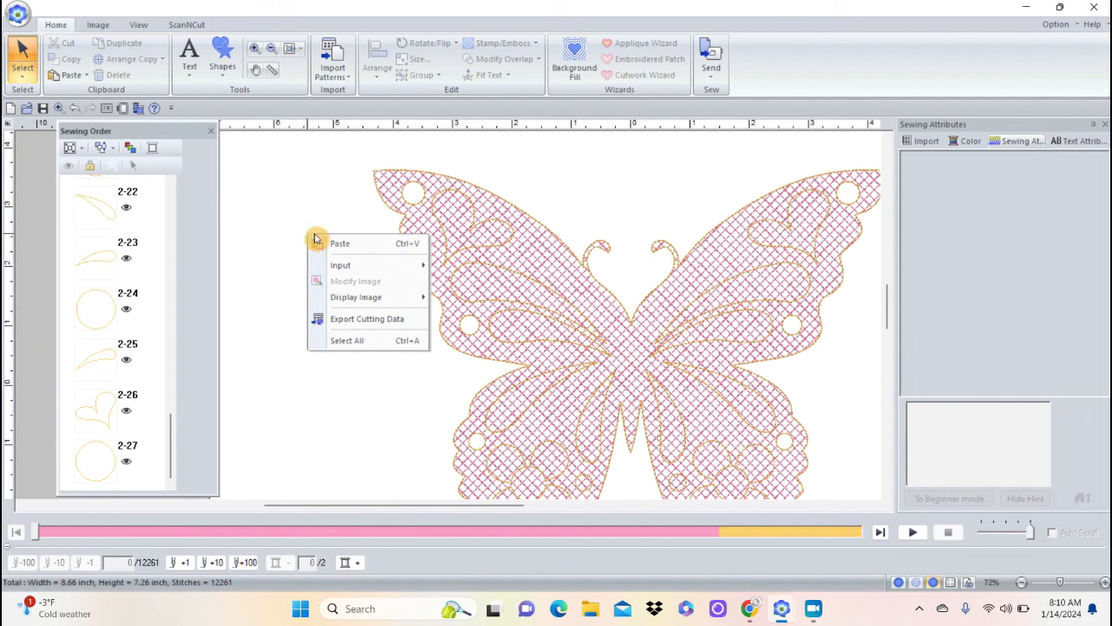
left_click(334, 243)
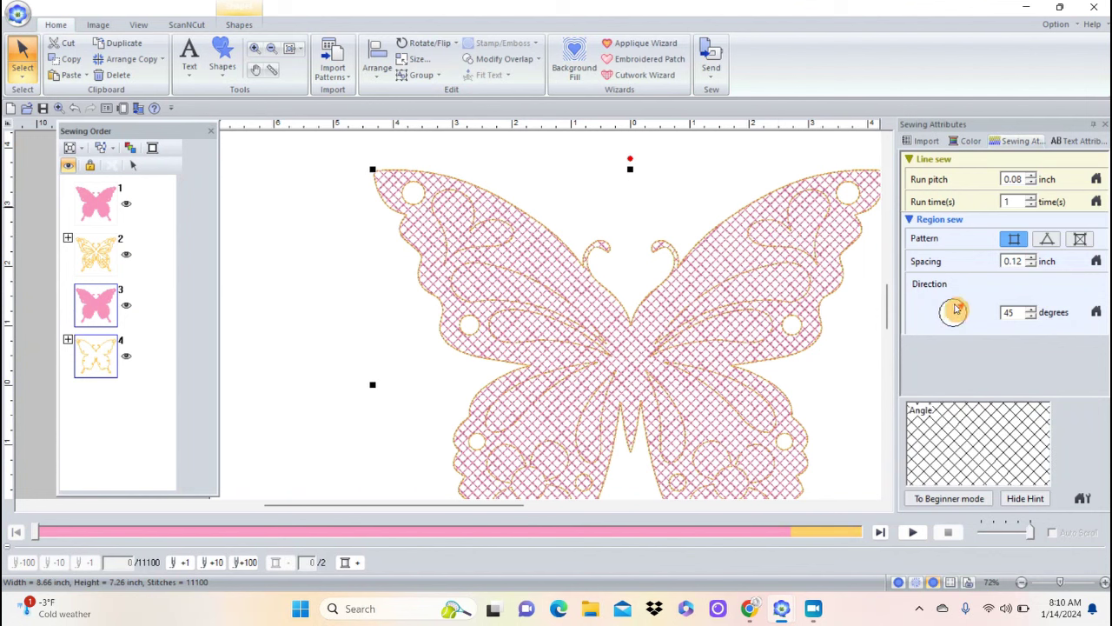
- Turn the pasted copy's Region sew direction from 45 to 173 degrees
left_click(925, 144)
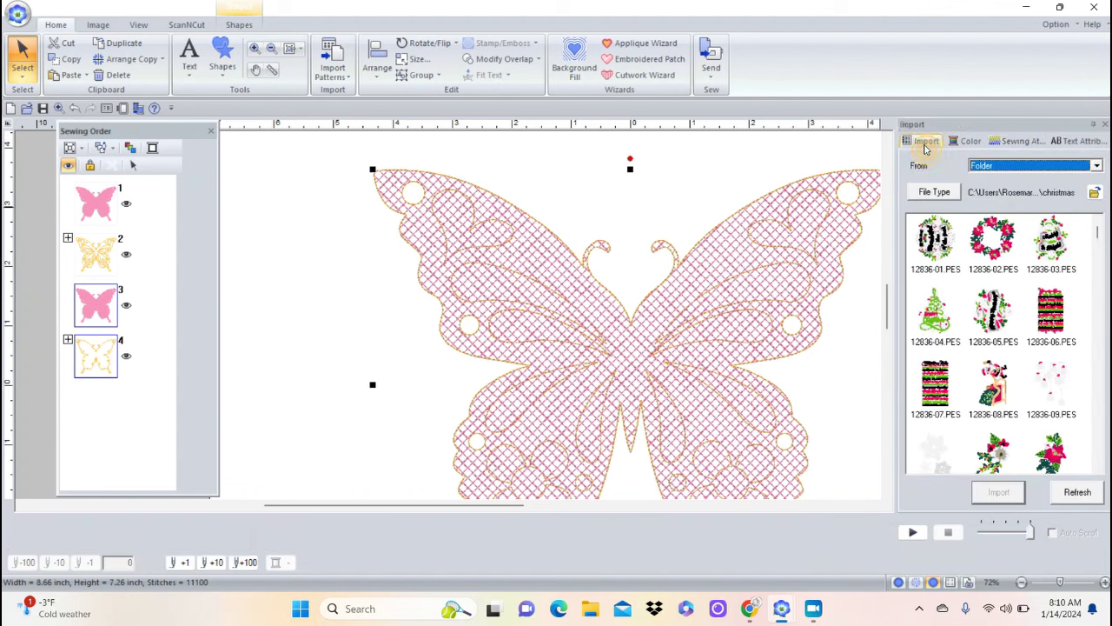
left_click(969, 141)
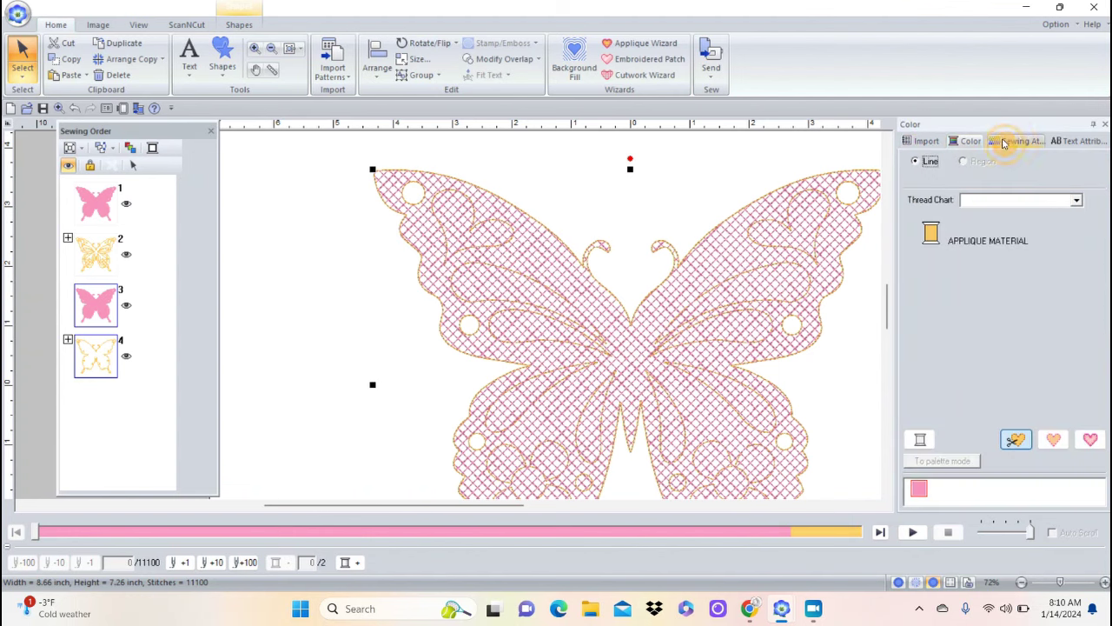
left_click(1018, 143)
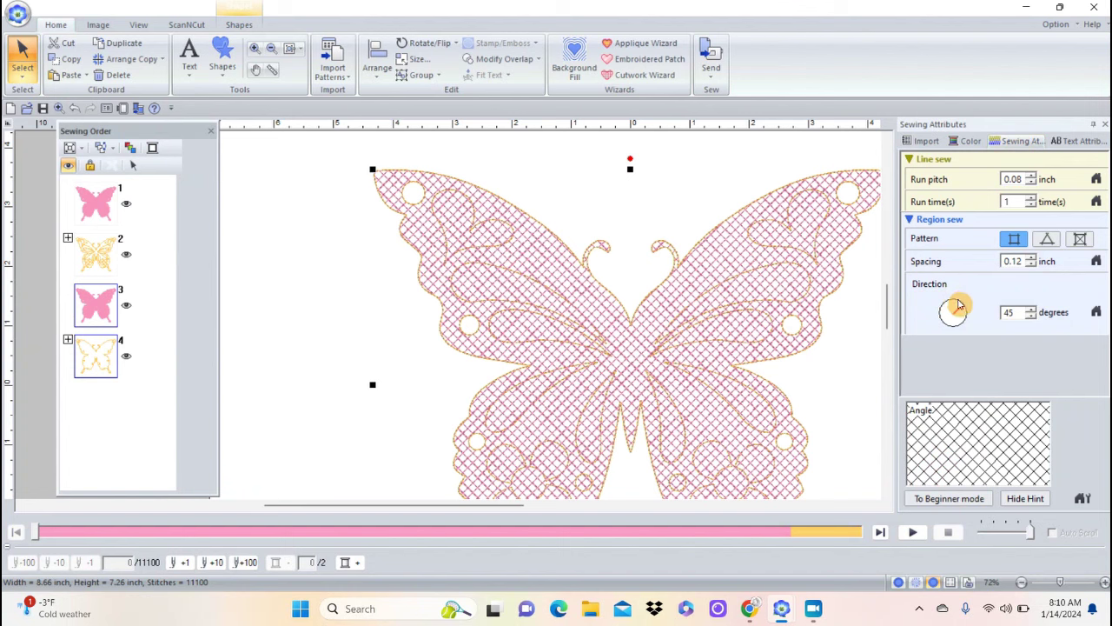
left_click_drag(956, 305, 938, 313)
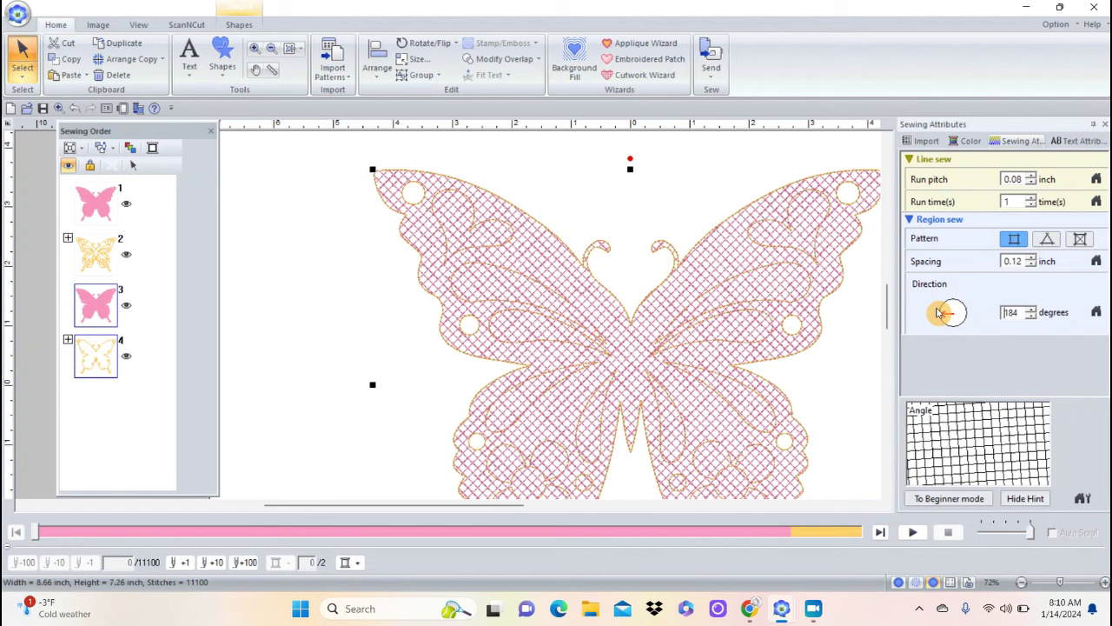
left_click_drag(941, 312, 945, 313)
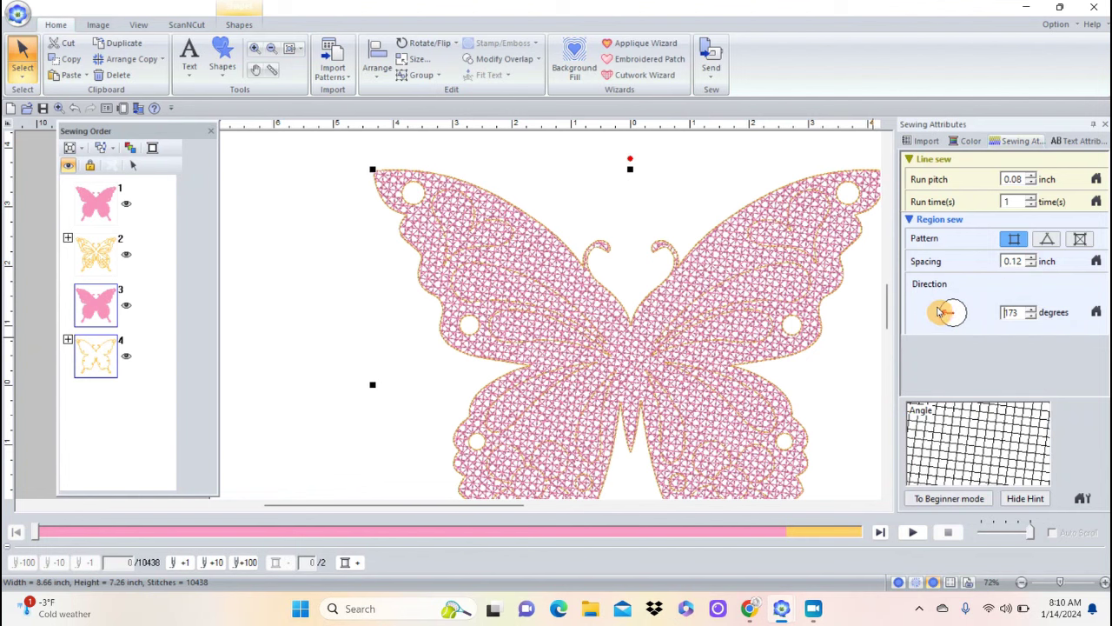
left_click(96, 200)
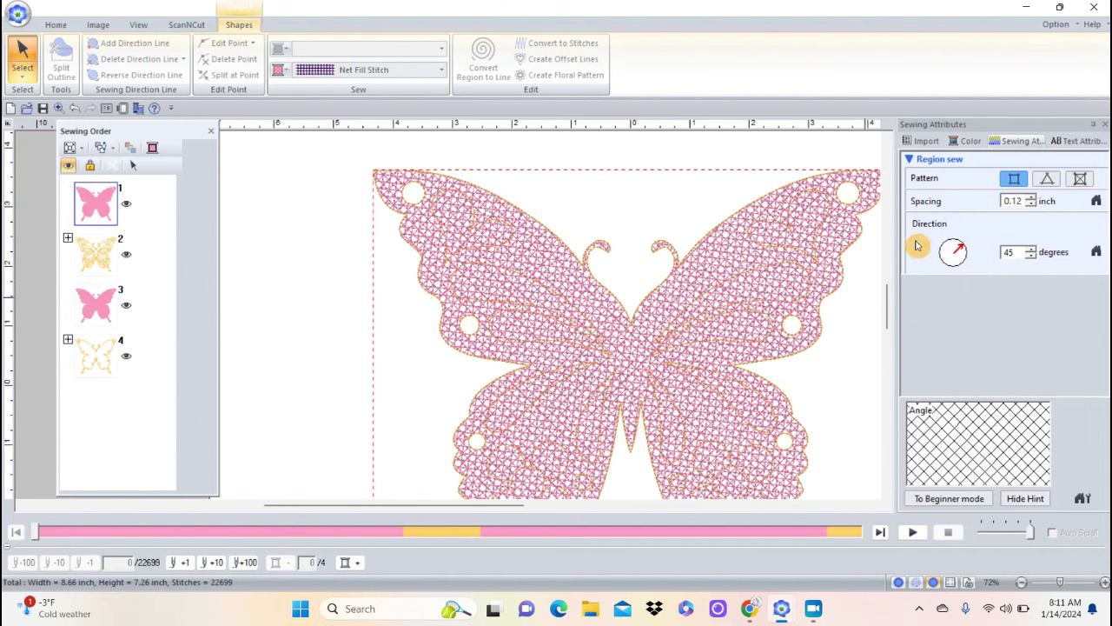
- Select outline group 2's objects and switch their line stitch to Zigzag Stitch
left_click(320, 350)
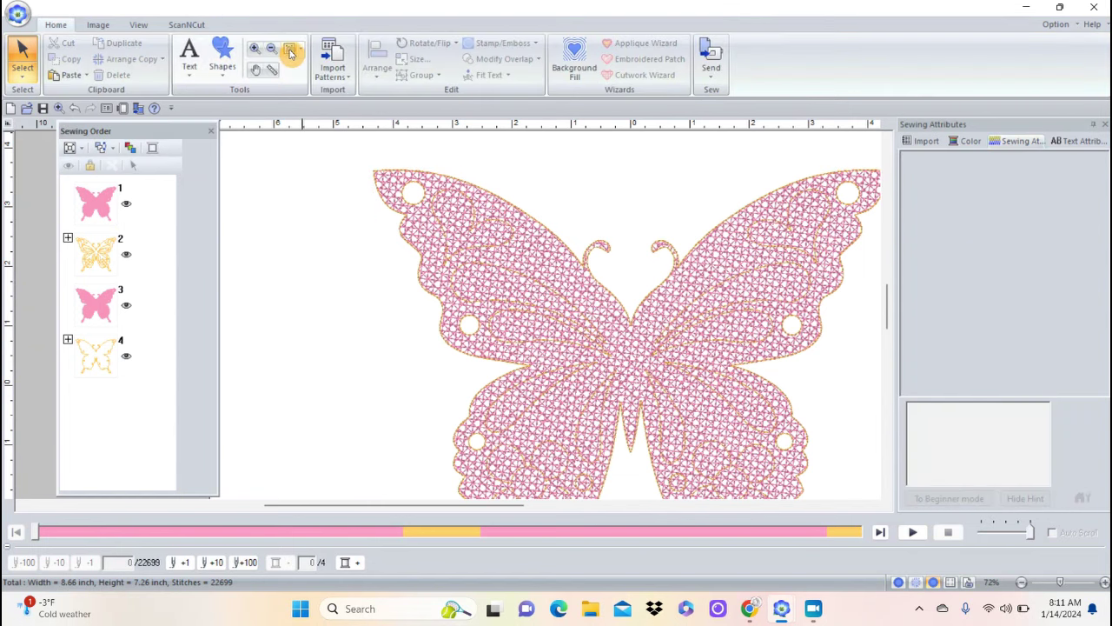
left_click(290, 48)
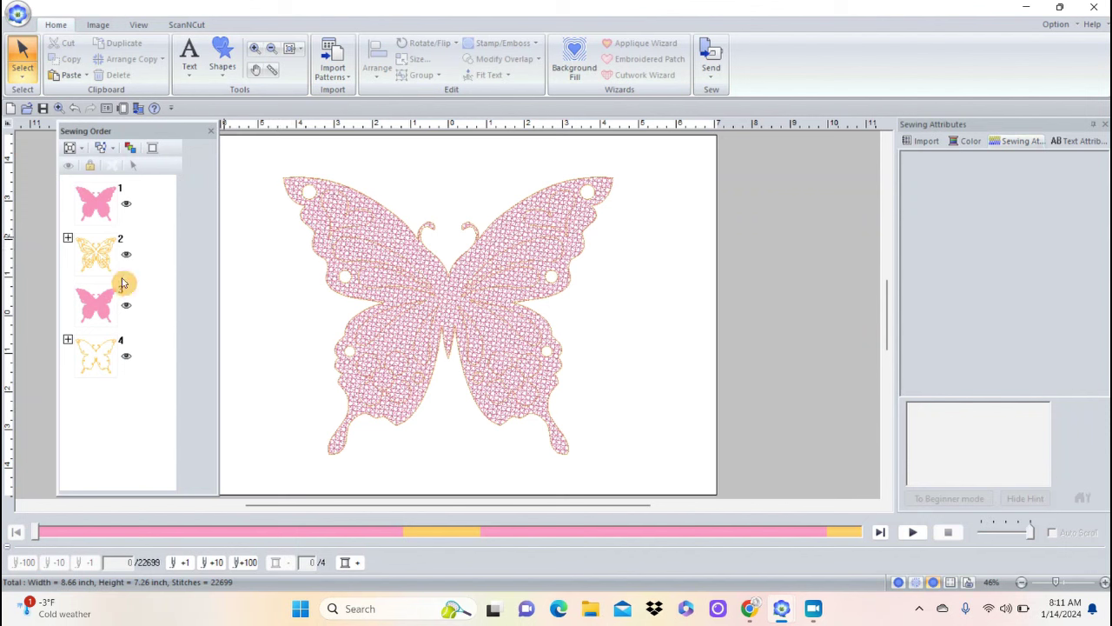
left_click(97, 257)
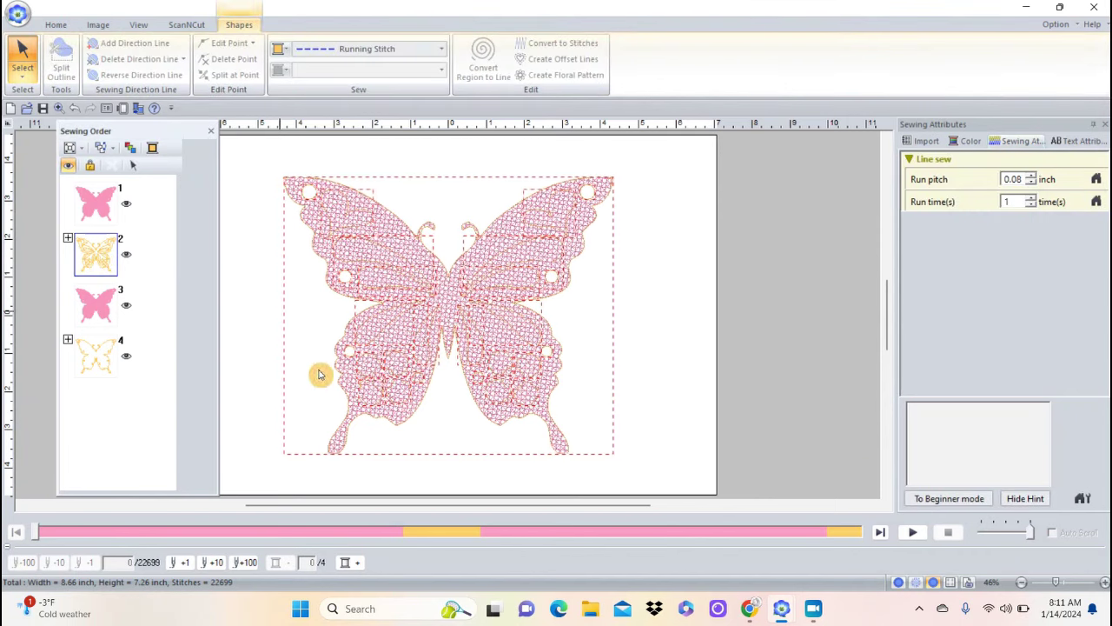
right_click(96, 257)
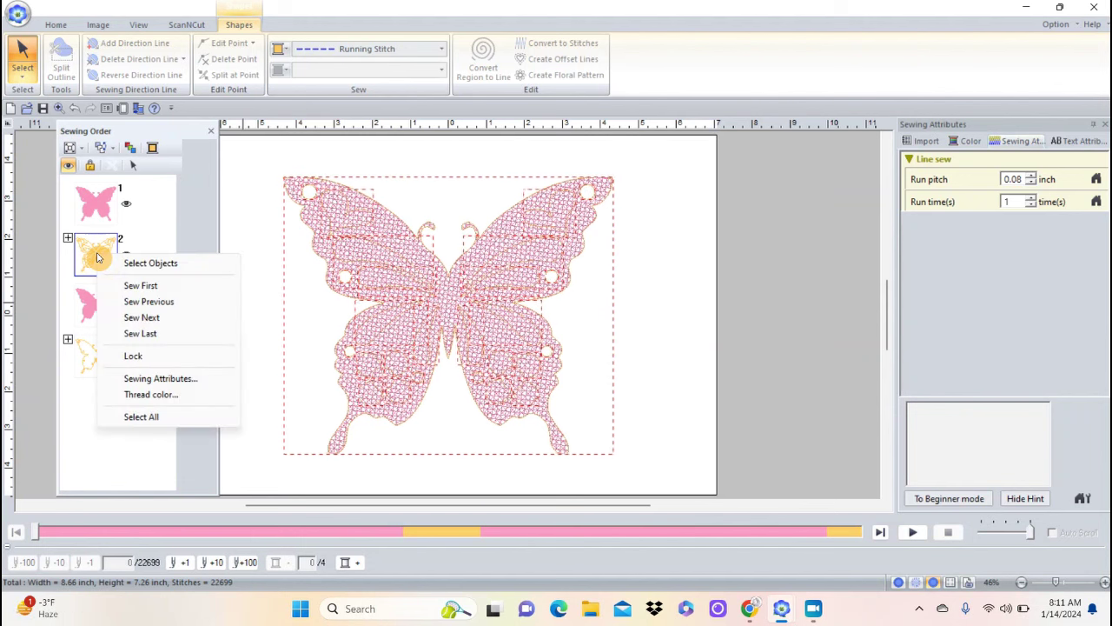
left_click(132, 263)
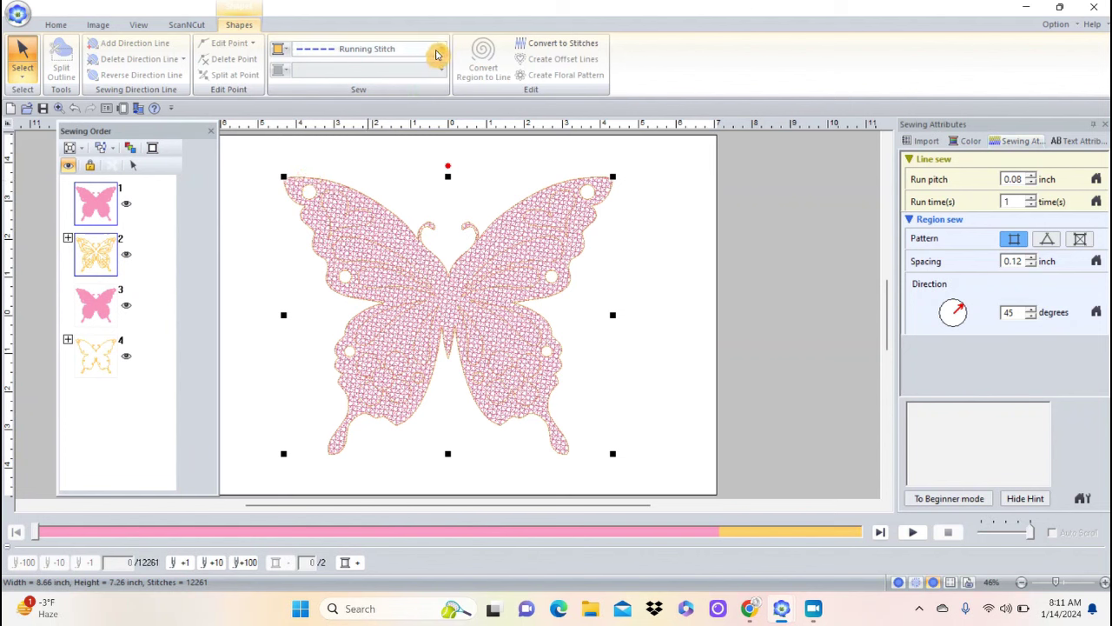
left_click(441, 52)
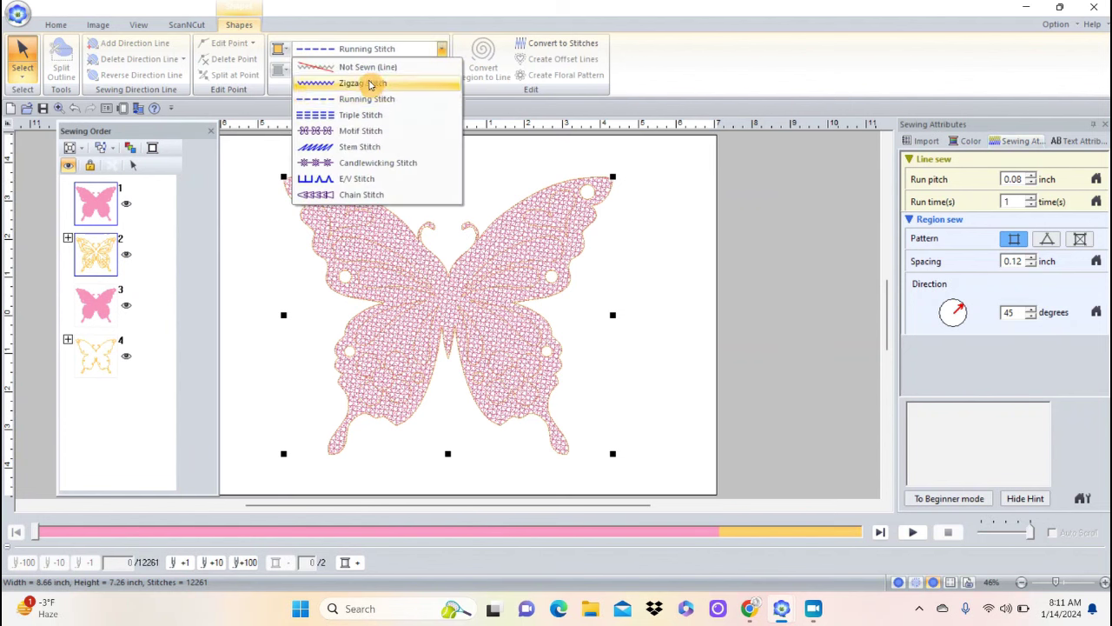
left_click(367, 81)
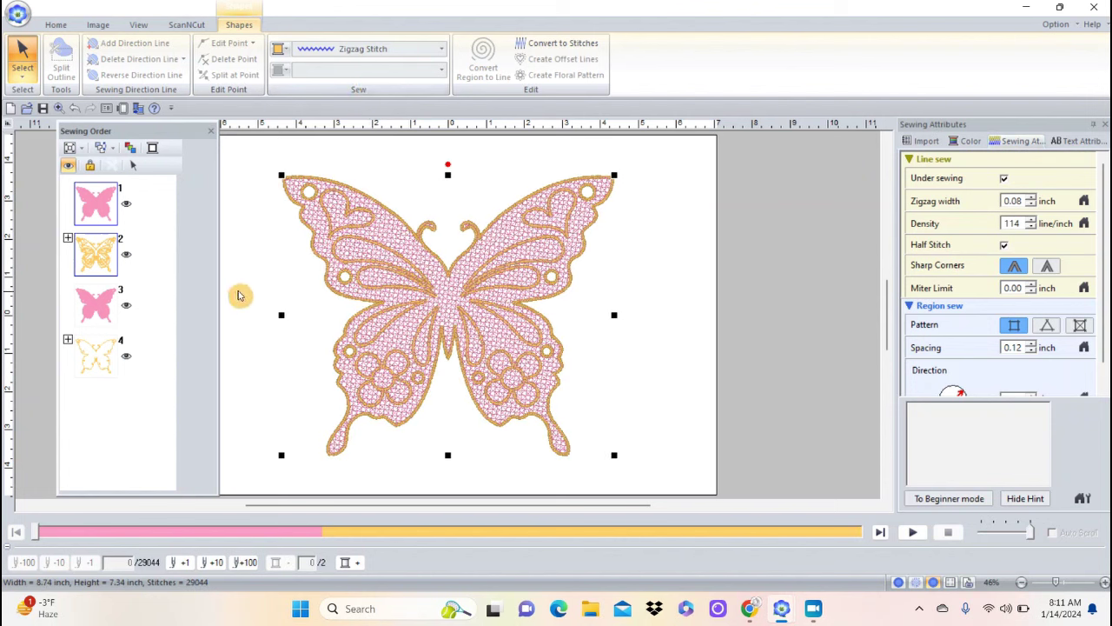
left_click(266, 275)
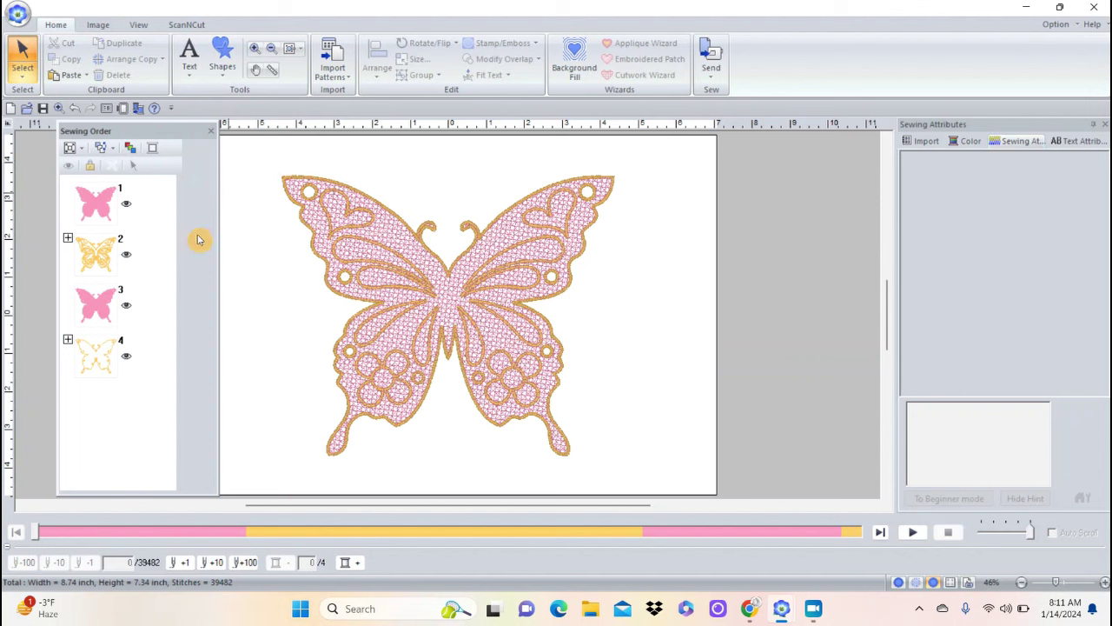
left_click(318, 179)
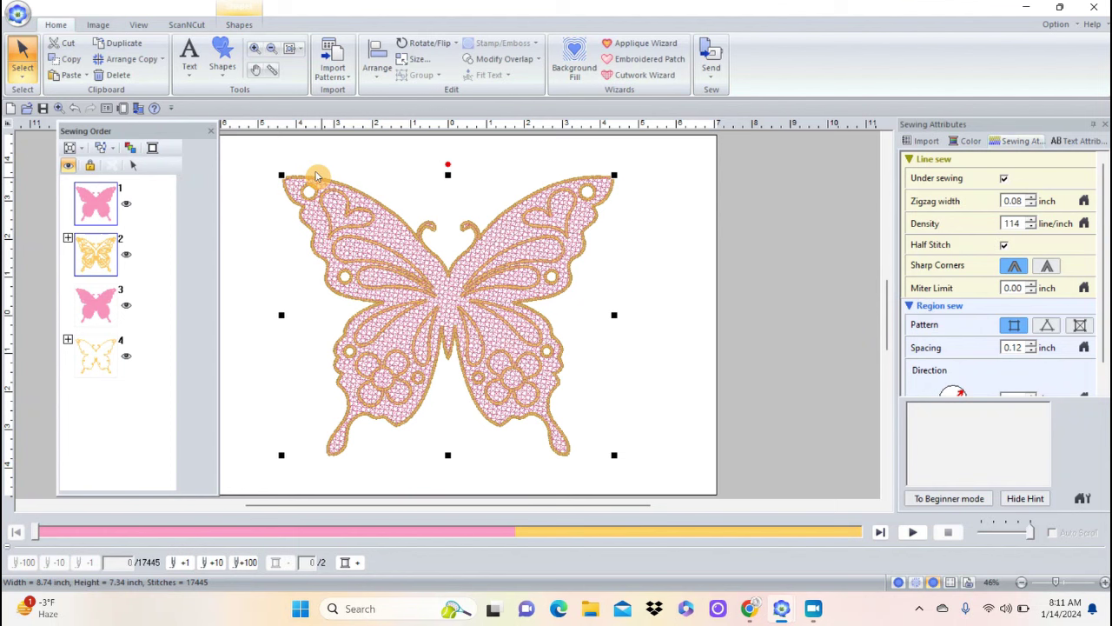
- Raise the zigzag width to 0.15 inch and zoom in on the upper-left wing
left_click(1030, 197)
left_click(1030, 196)
left_click(1031, 196)
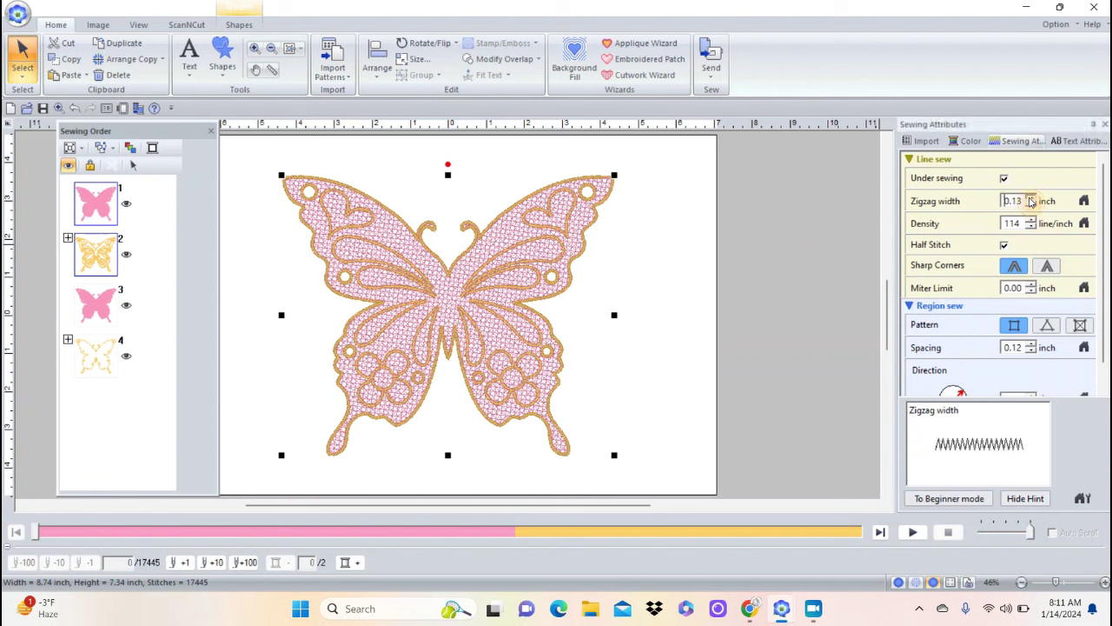
left_click(1028, 196)
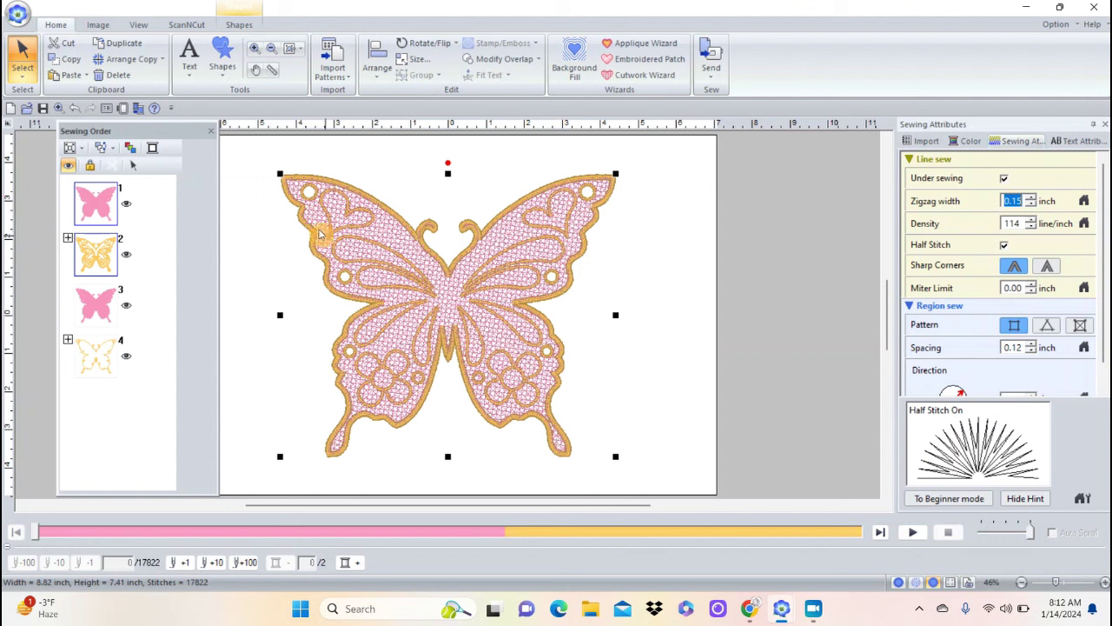
left_click(252, 50)
left_click_drag(318, 219, 441, 310)
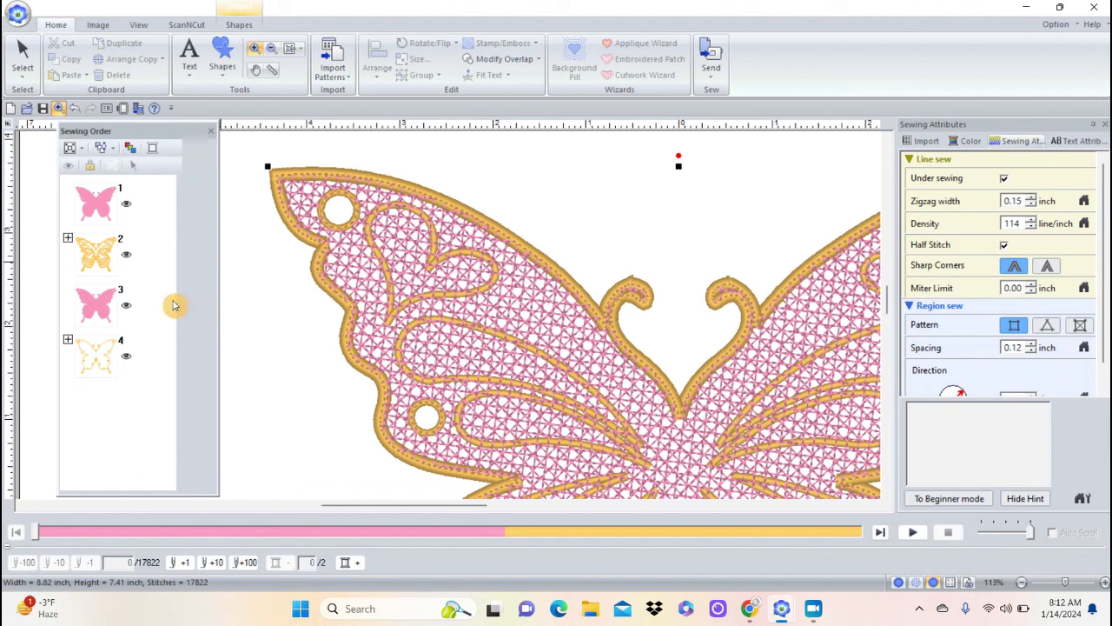
- Set the second copy's outline item 4-1 to Not Sewn (Line)
left_click(68, 341)
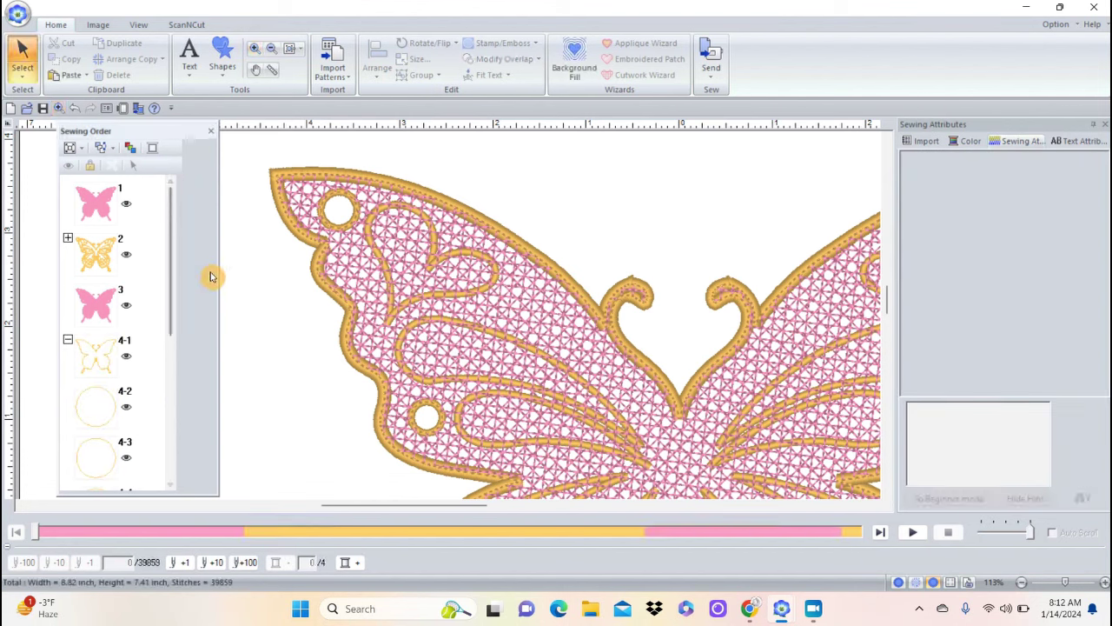
left_click(101, 351)
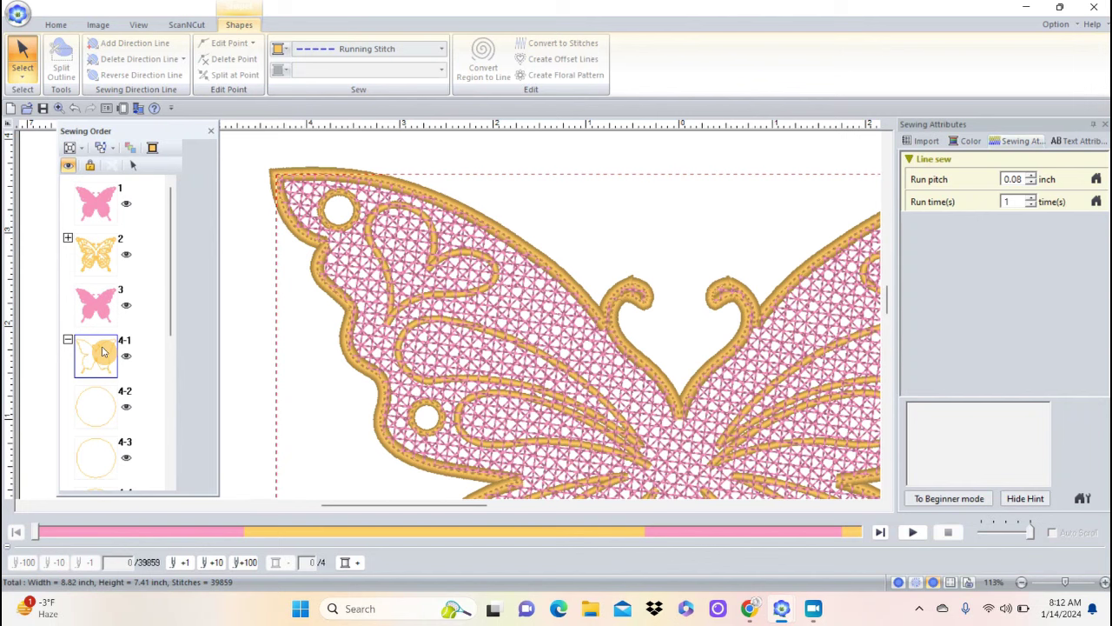
right_click(101, 351)
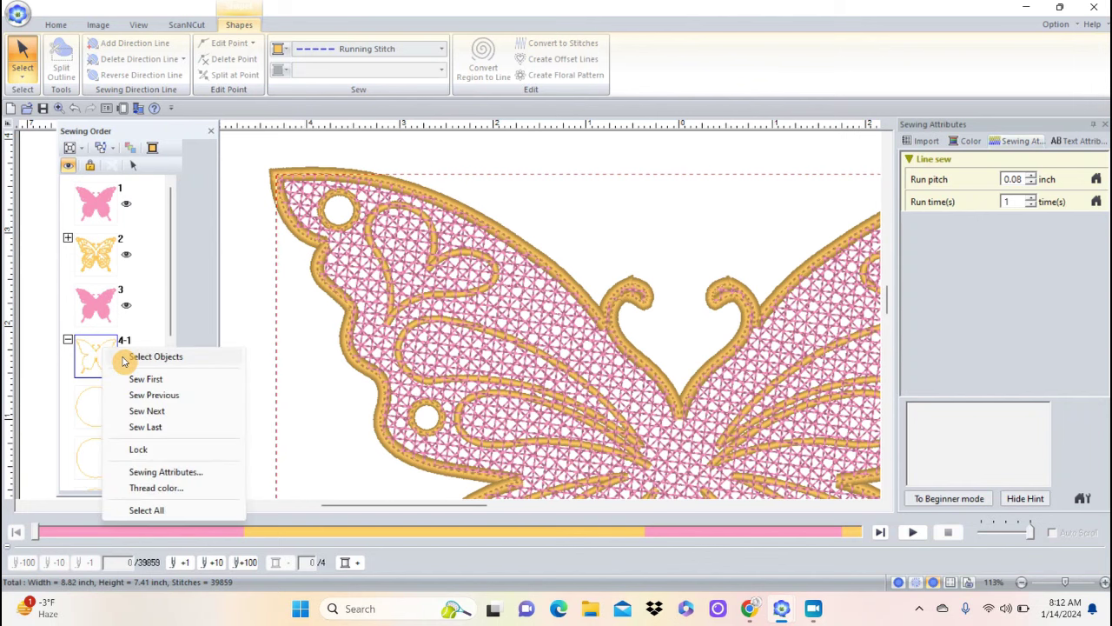
left_click(126, 355)
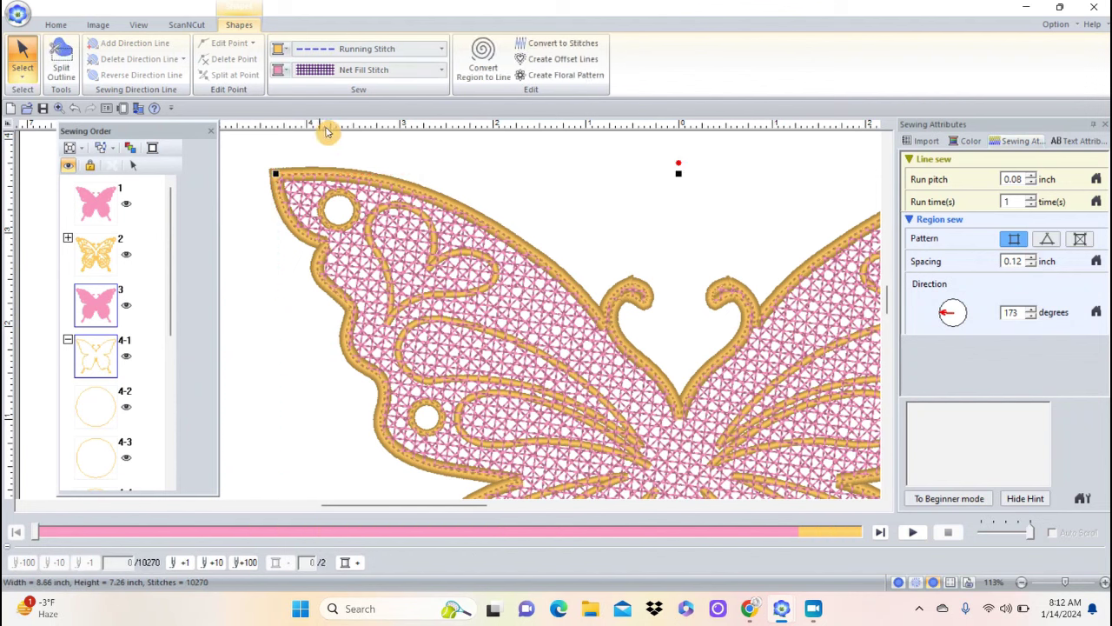
left_click(442, 53)
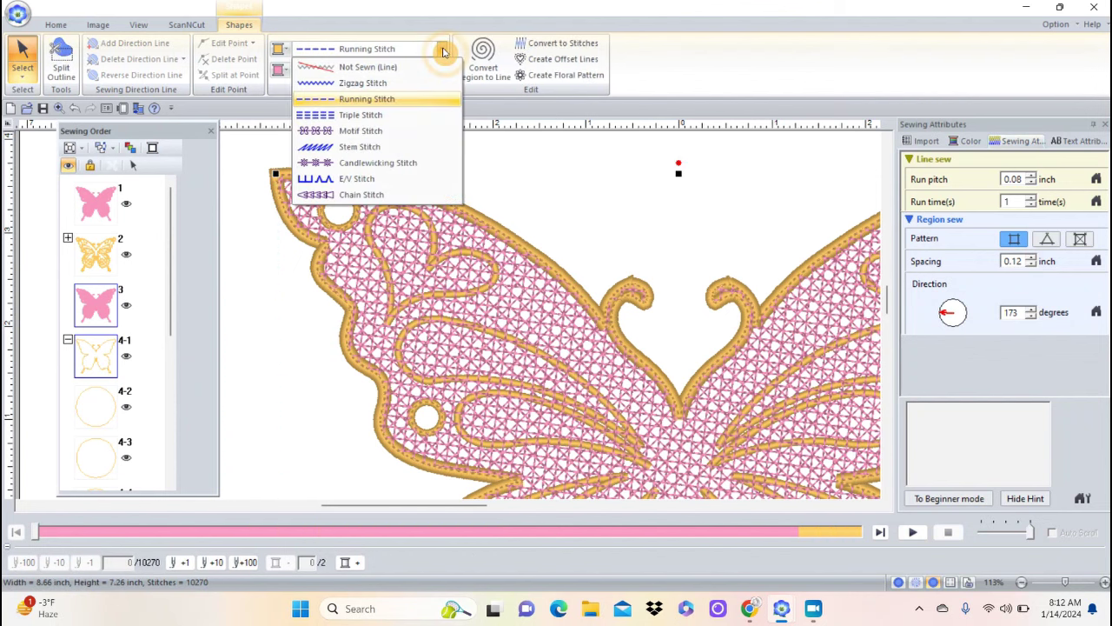
left_click(375, 68)
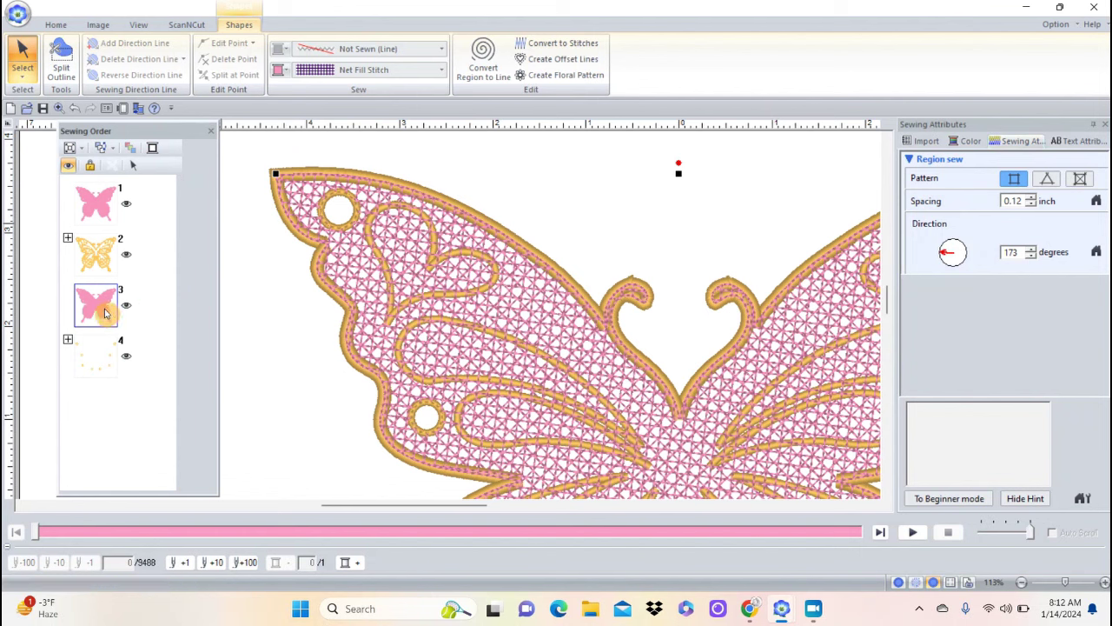
left_click(68, 340)
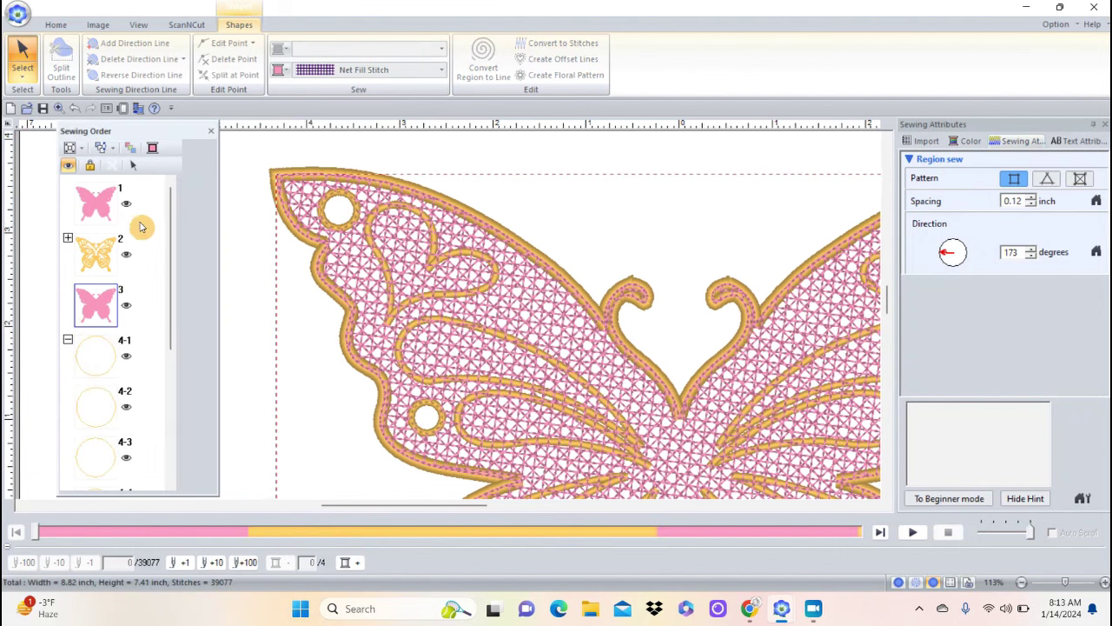
- Drag the second pink fill, item 3, up onto item 1 in the sewing order
left_click(68, 238)
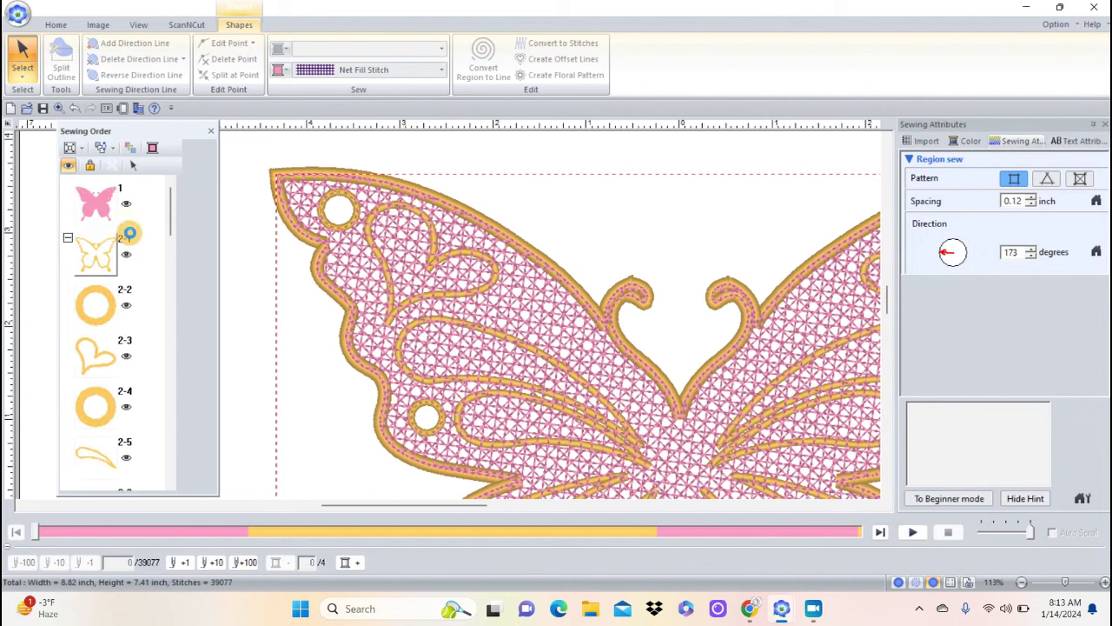
left_click(100, 255)
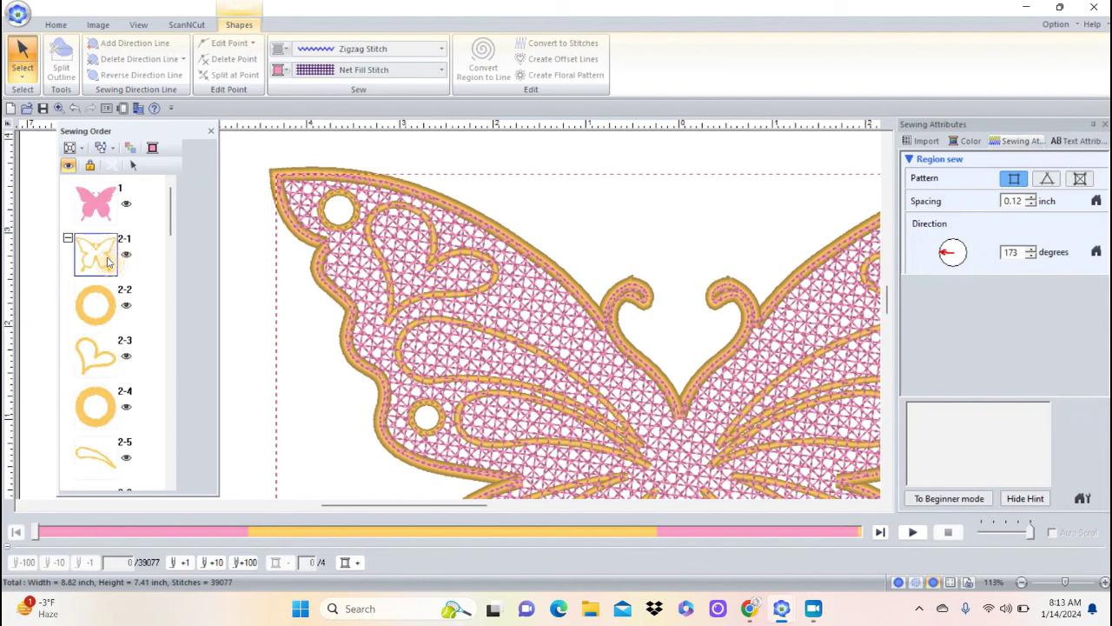
left_click(68, 238)
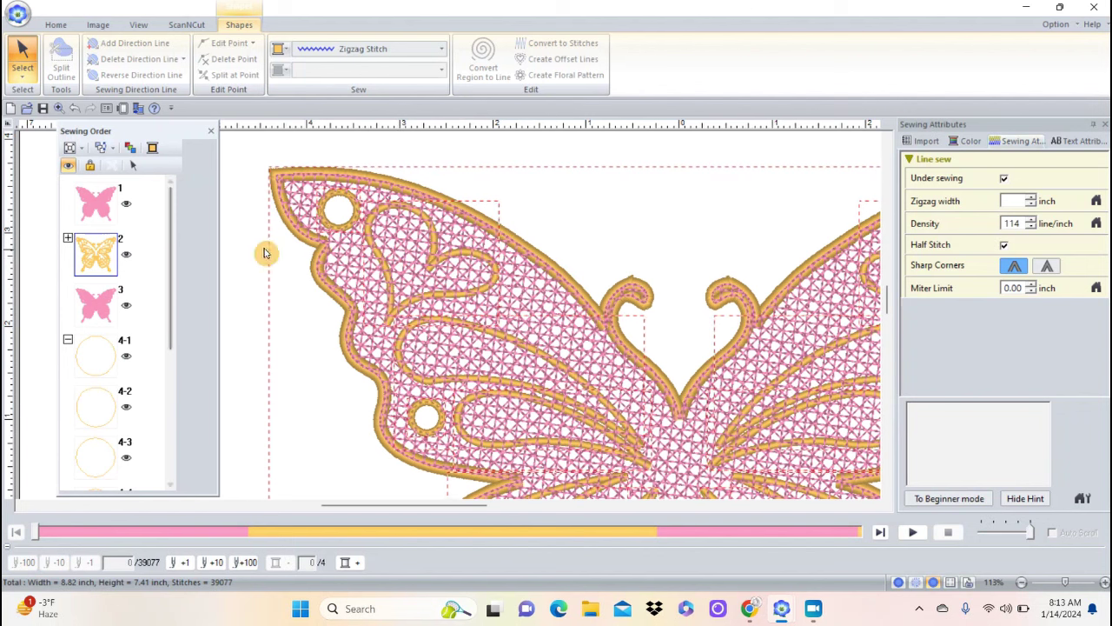
left_click(98, 304)
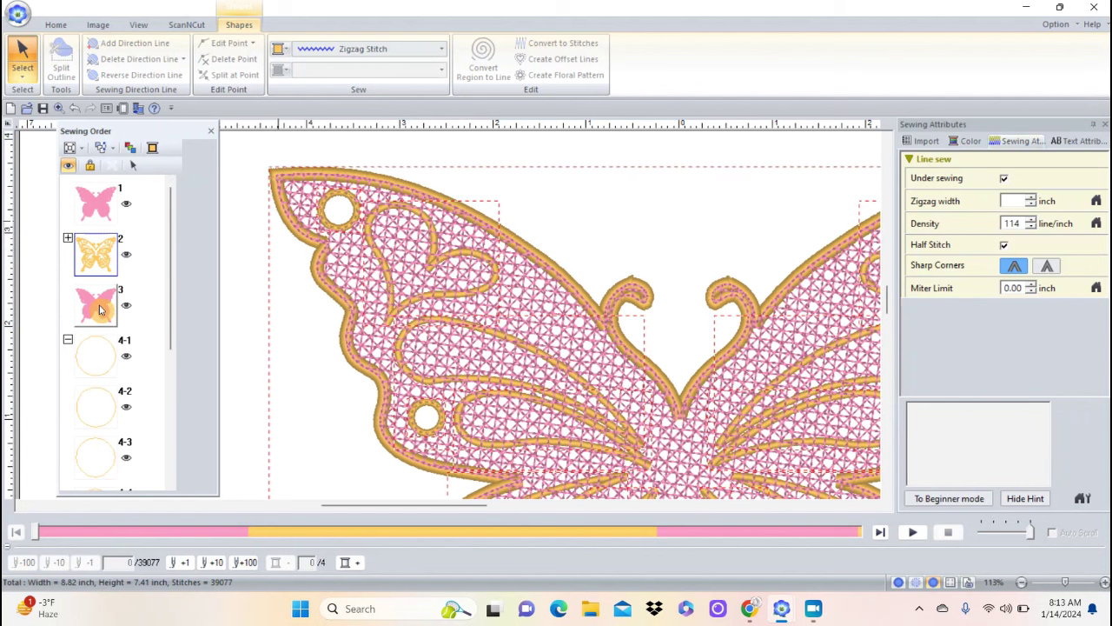
left_click_drag(100, 311, 97, 202)
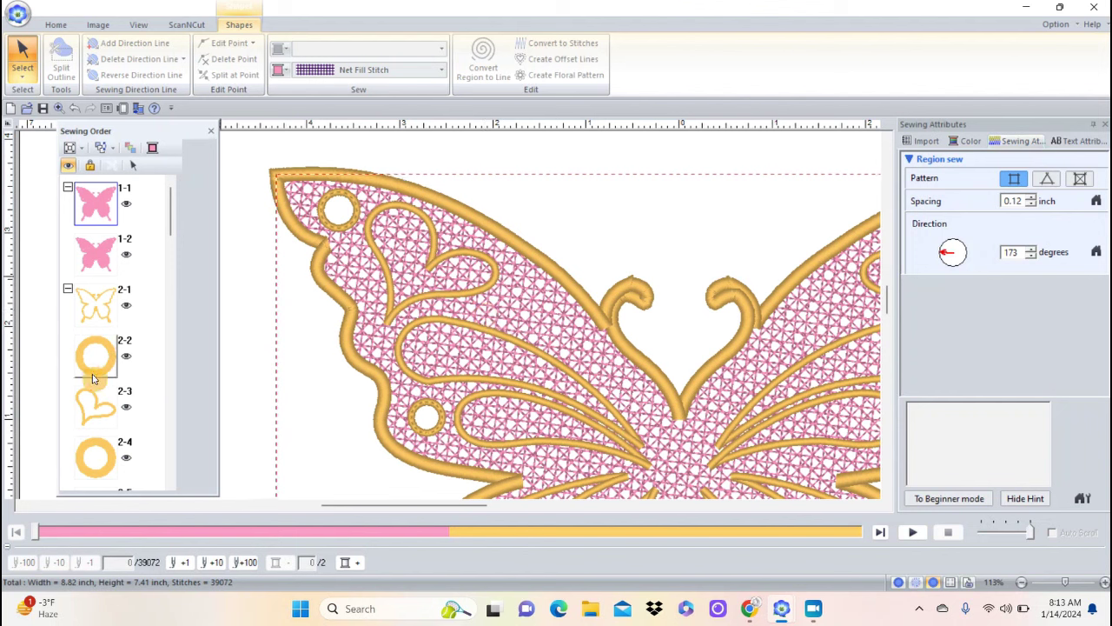
- Set sewing-order items 2-28 through 2-35 to Sew First, then deselect
left_click_drag(169, 234, 172, 452)
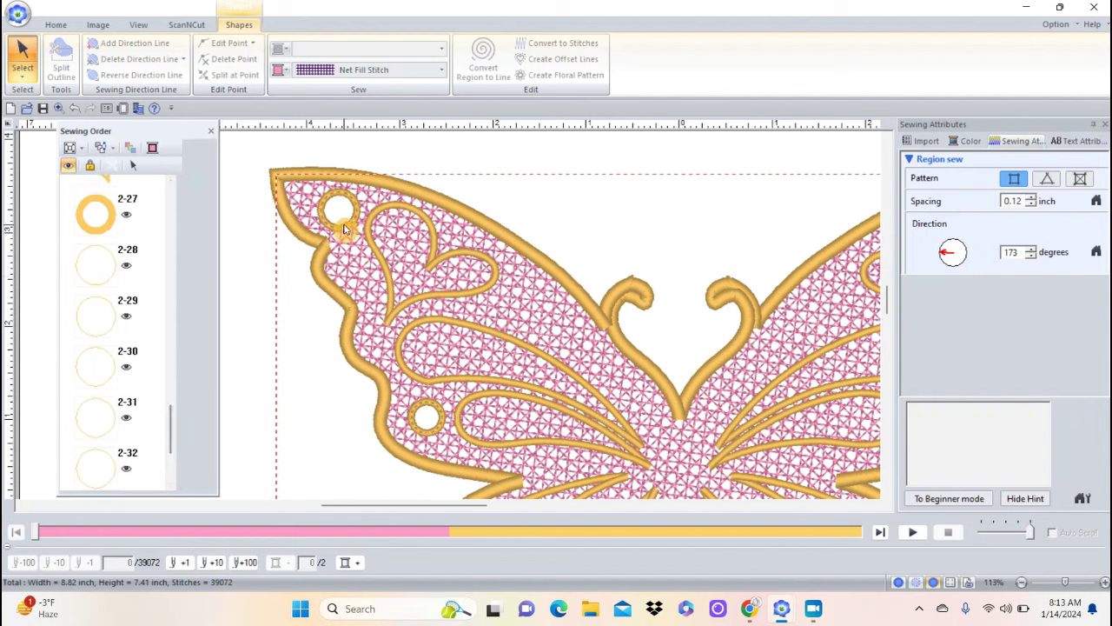
left_click(96, 266)
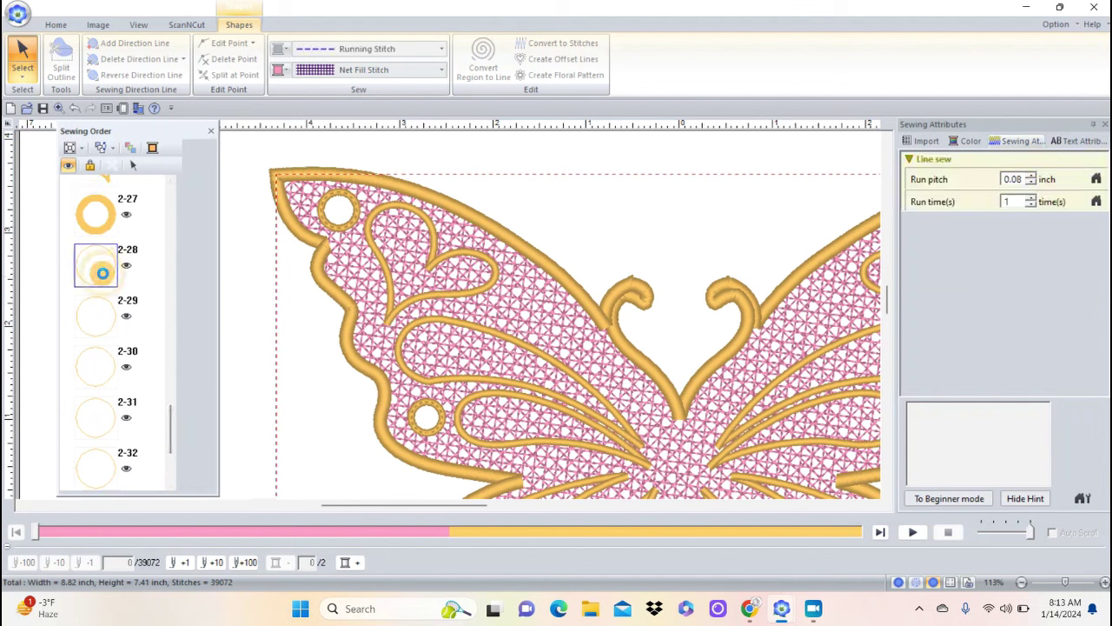
left_click_drag(172, 424, 169, 454)
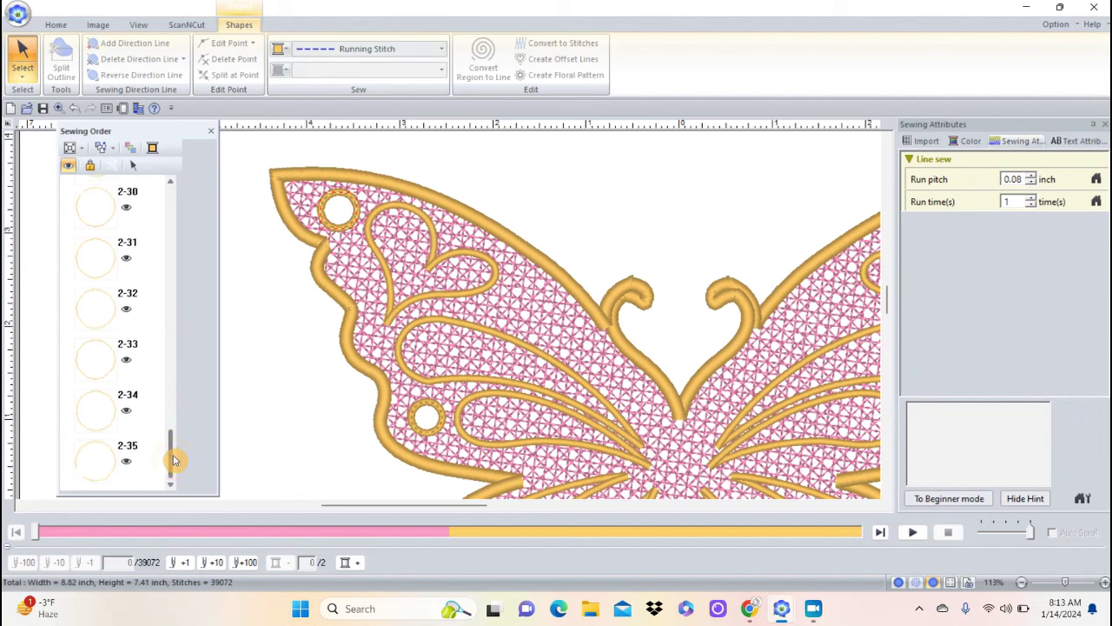
left_click(95, 467, "shift")
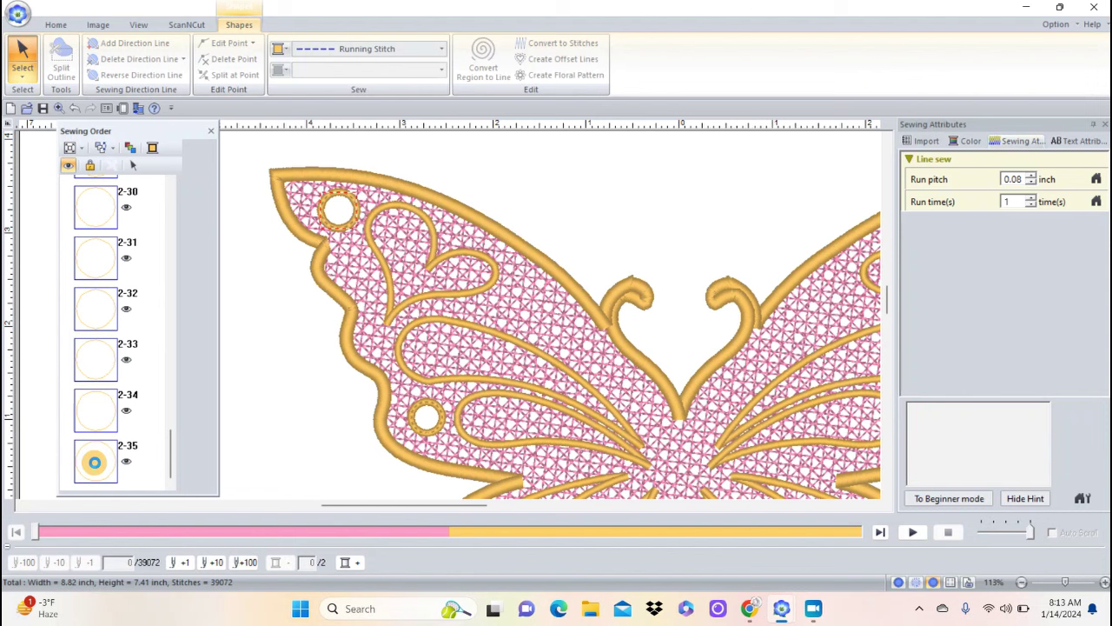
left_click(106, 153)
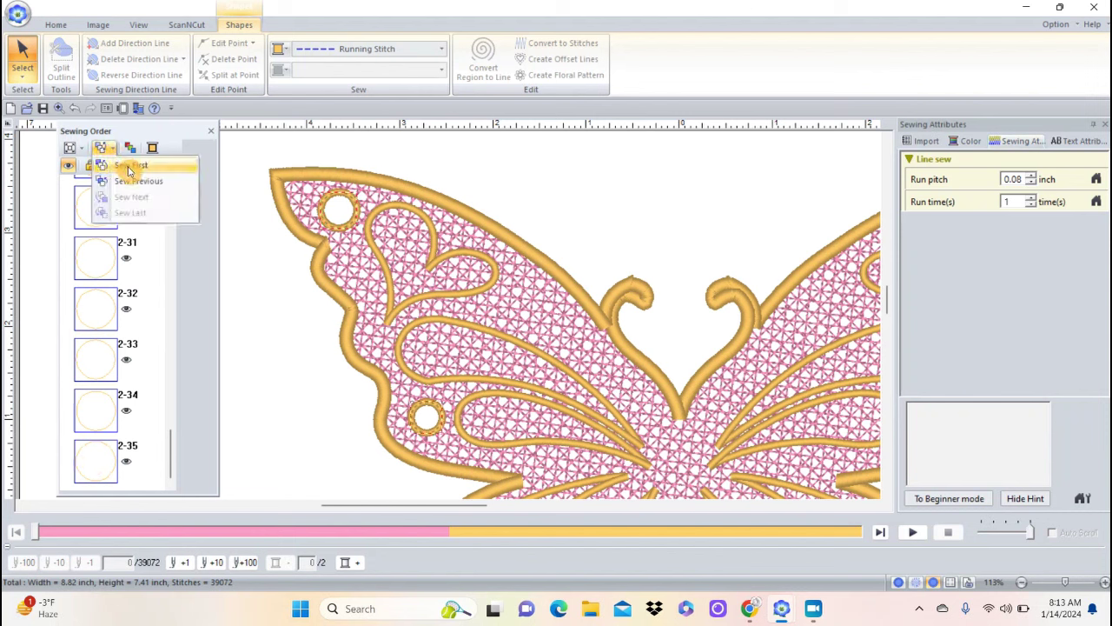
left_click(127, 165)
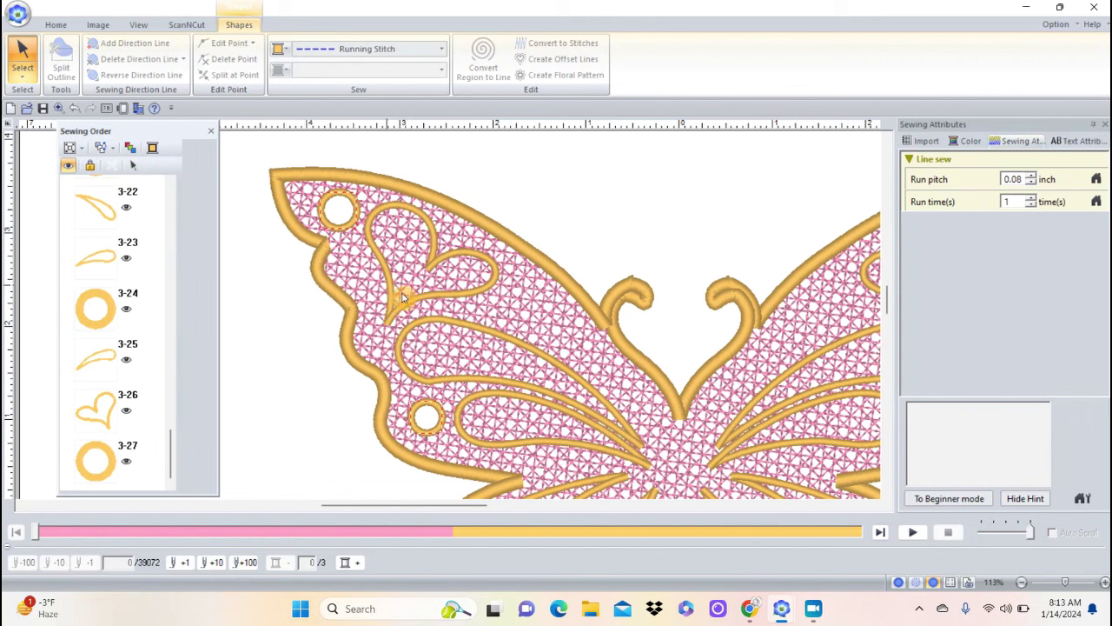
left_click(292, 376)
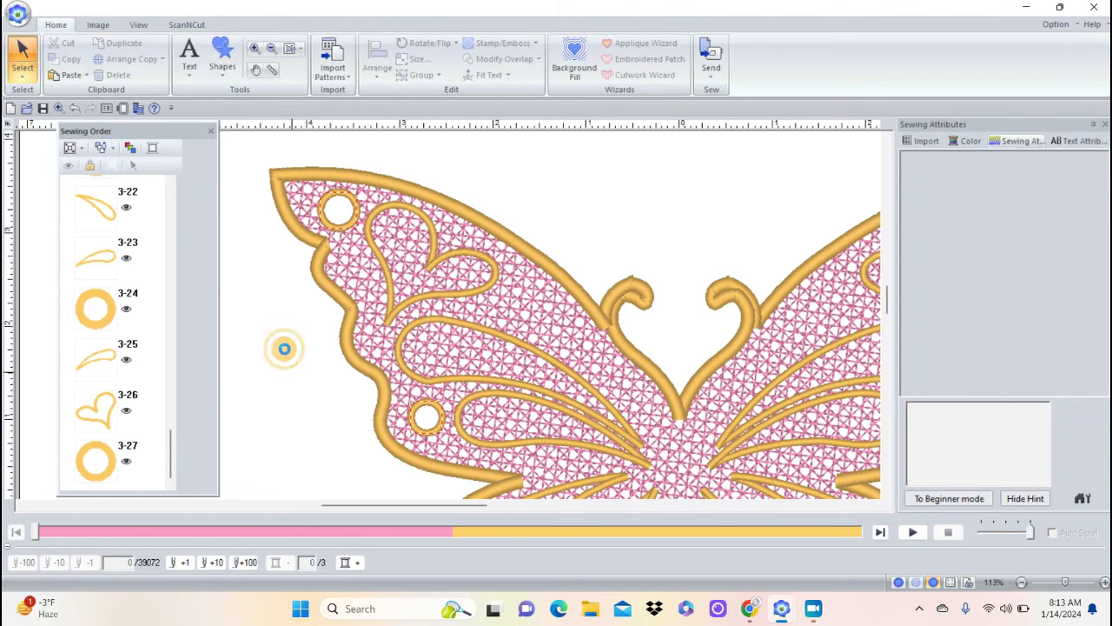
- Give the left-wing heart outline a Fill Stitch region
left_click(427, 229)
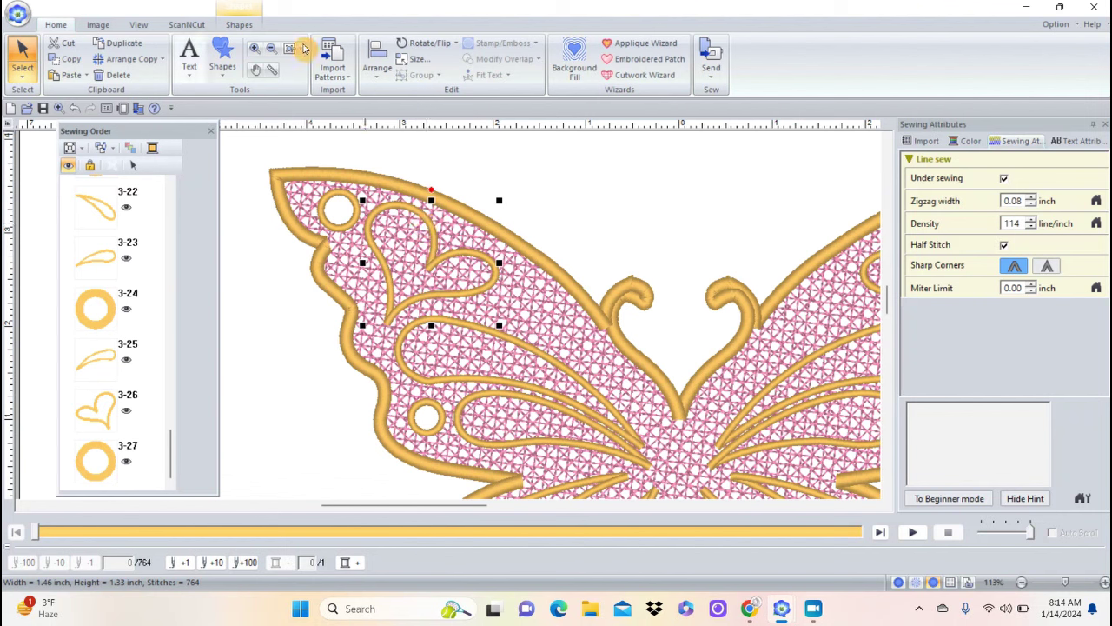
left_click(243, 25)
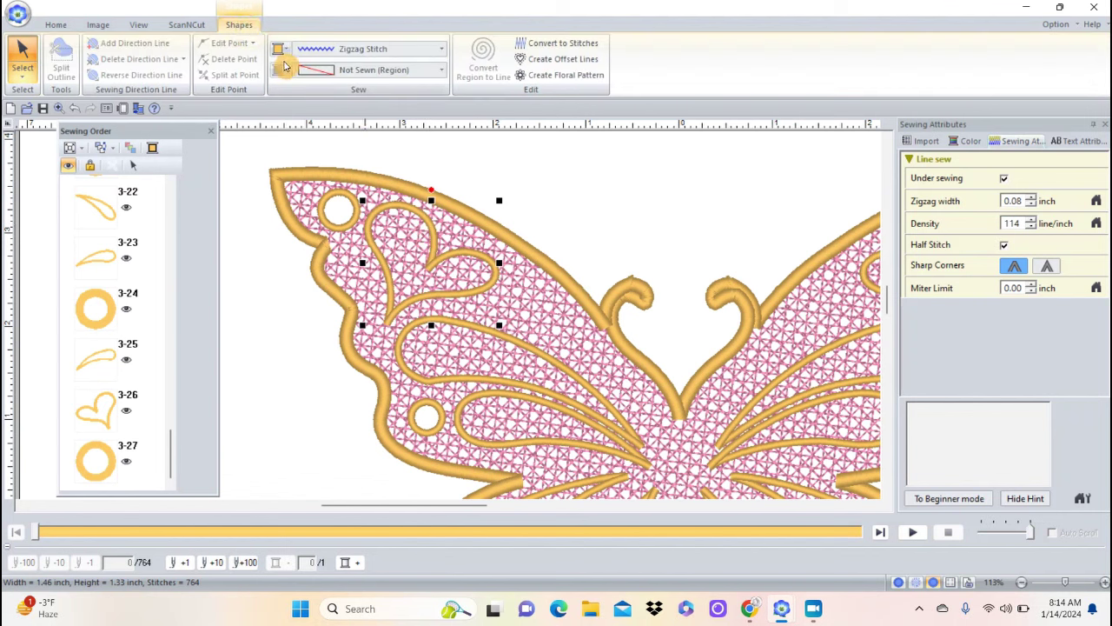
left_click(442, 71)
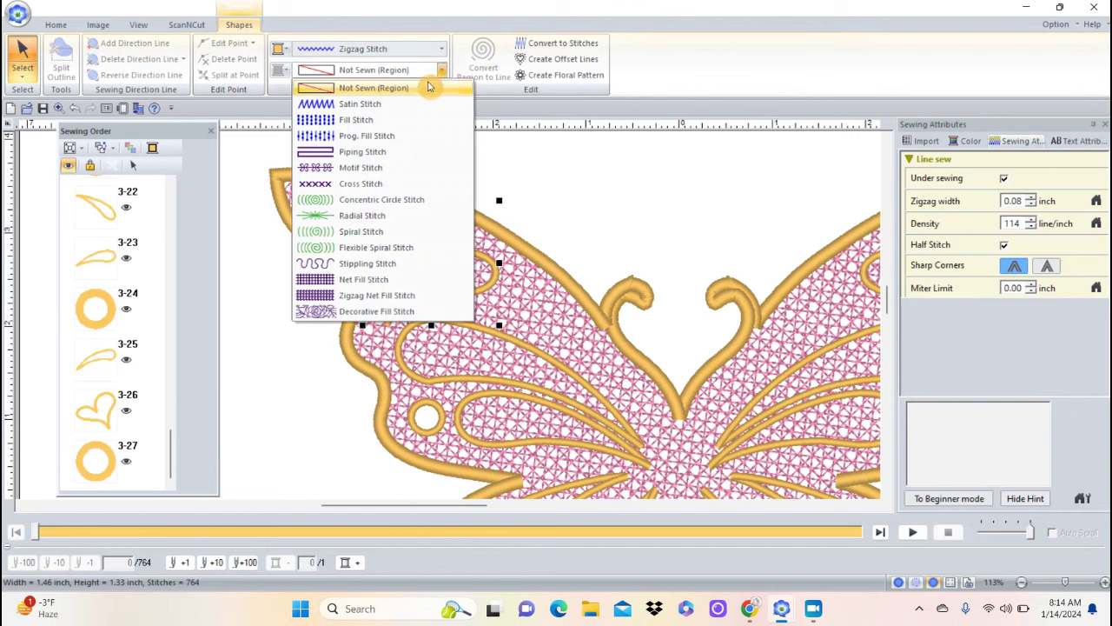
left_click(367, 119)
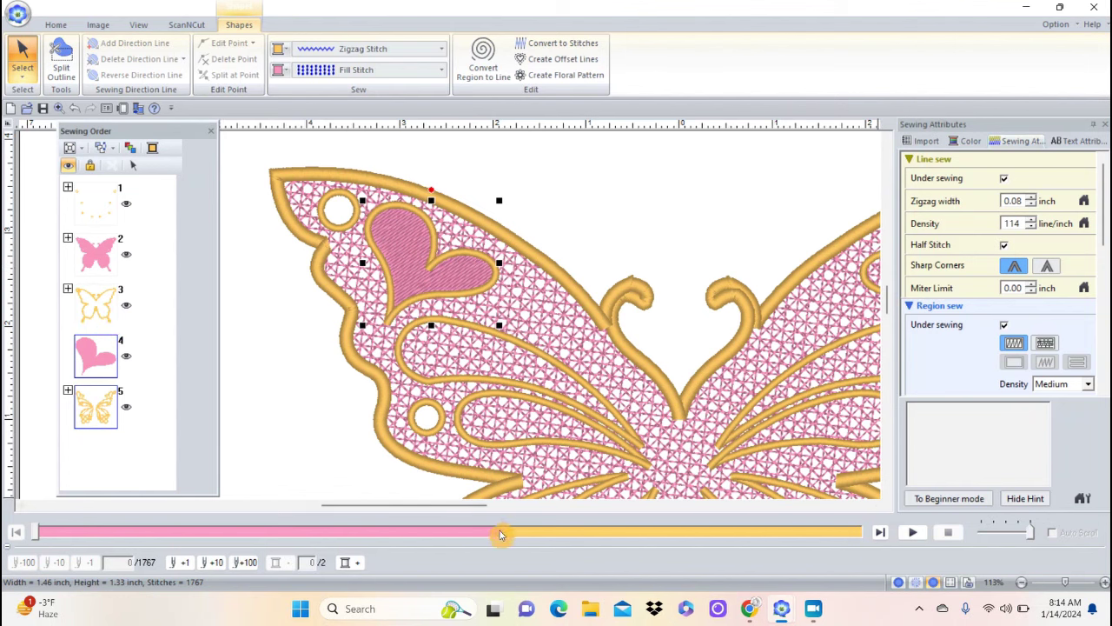
- Fill the upper-left inner teardrop with Fill Stitch
left_click_drag(479, 510, 506, 509)
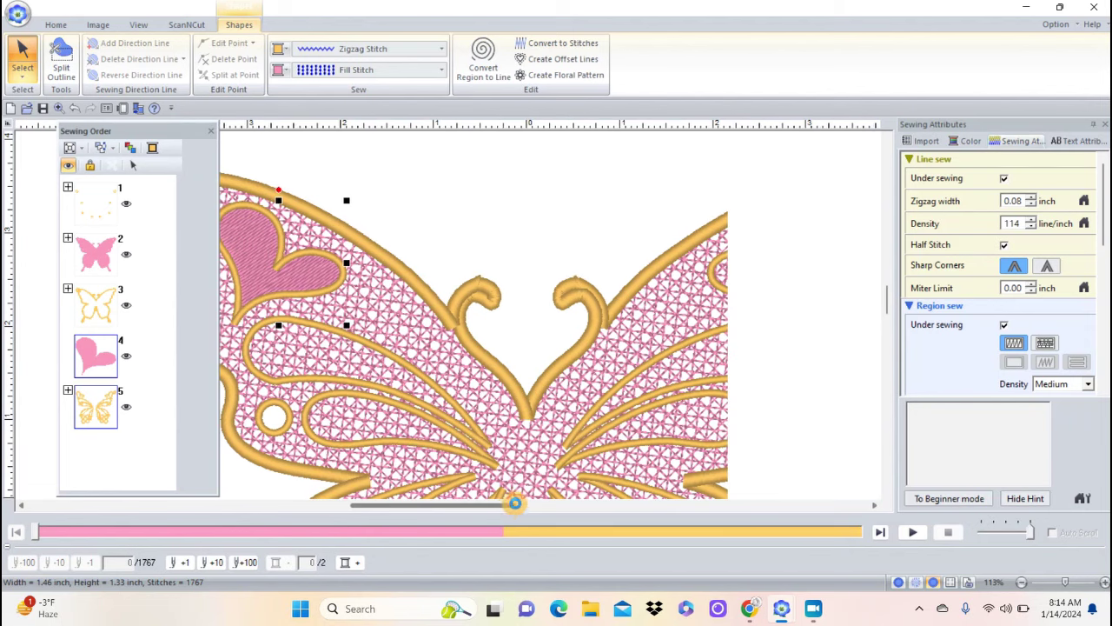
left_click(404, 365)
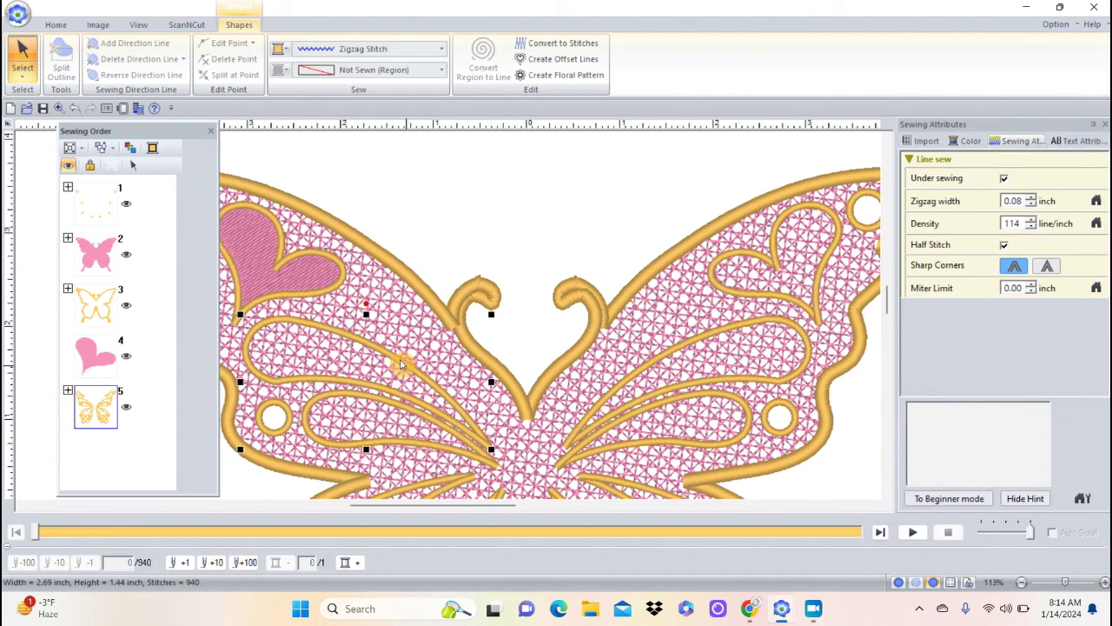
left_click(441, 71)
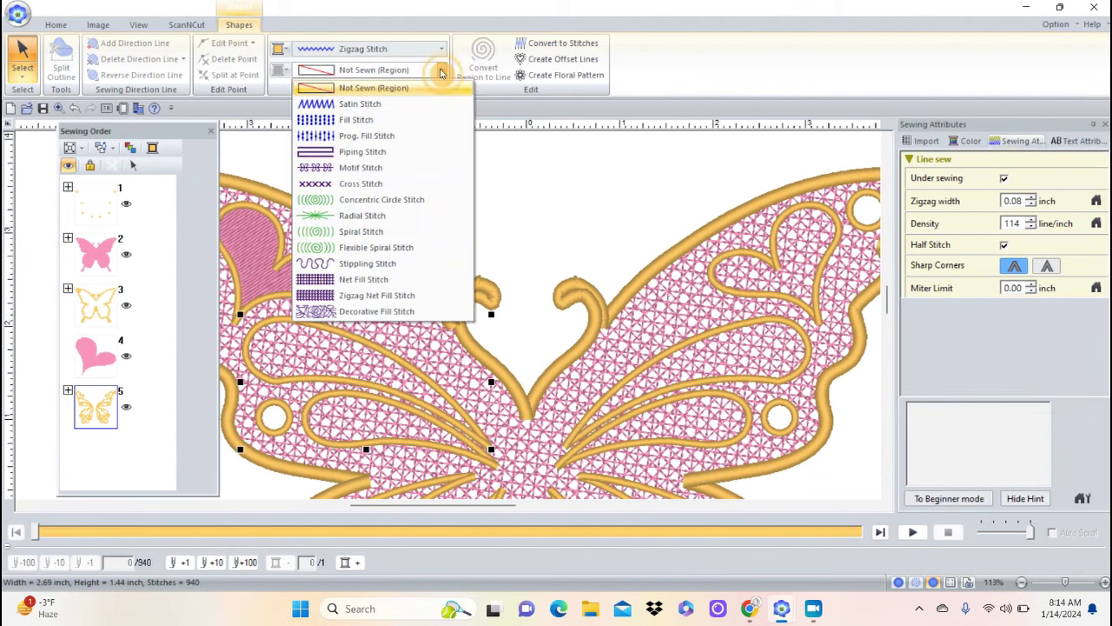
left_click(380, 119)
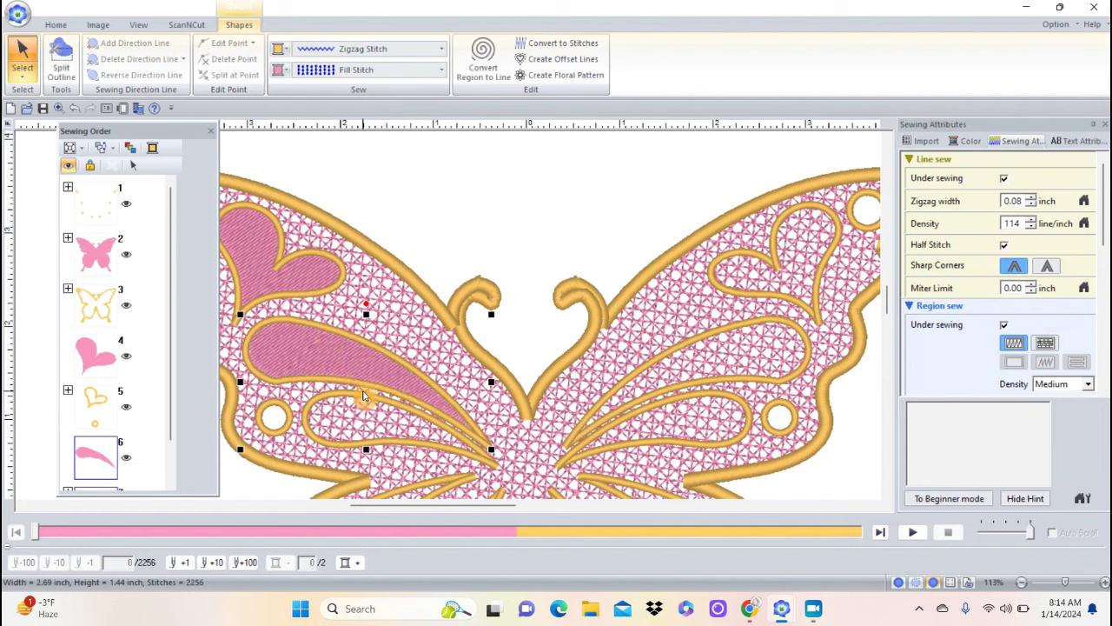
- Select all four upper-wing teardrops together and set their region to Fill Stitch
left_click(359, 394)
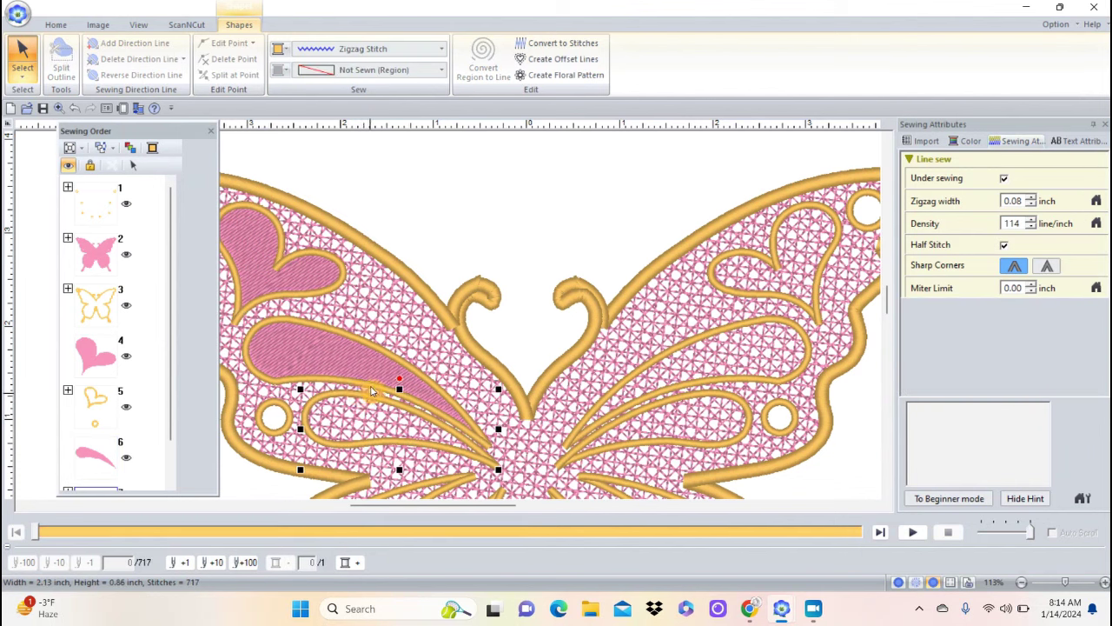
left_click(640, 365)
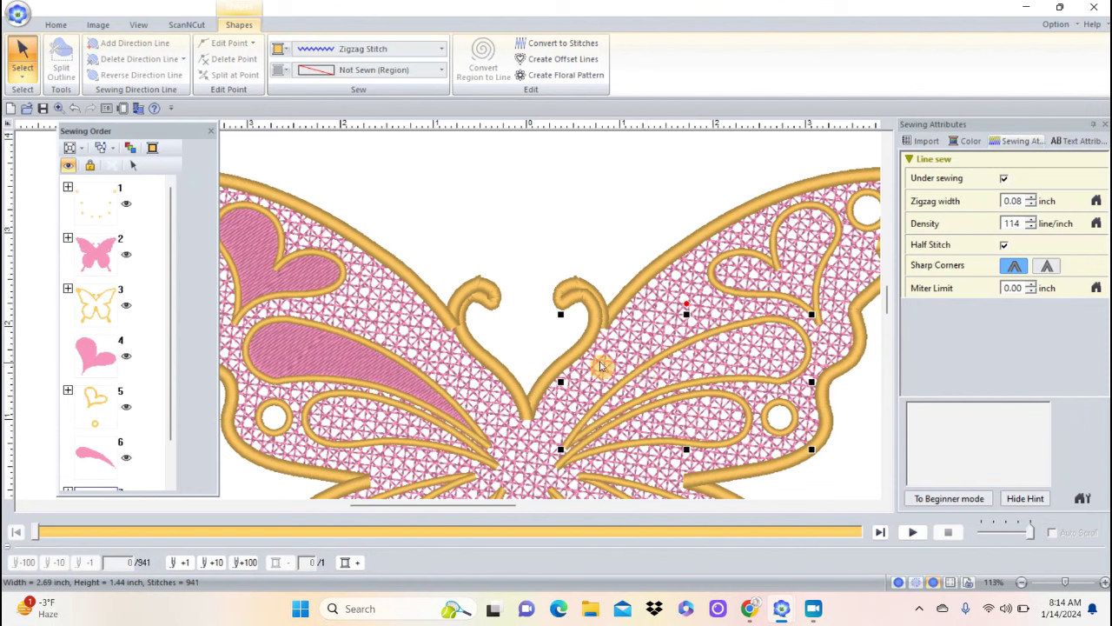
left_click(428, 381, "ctrl")
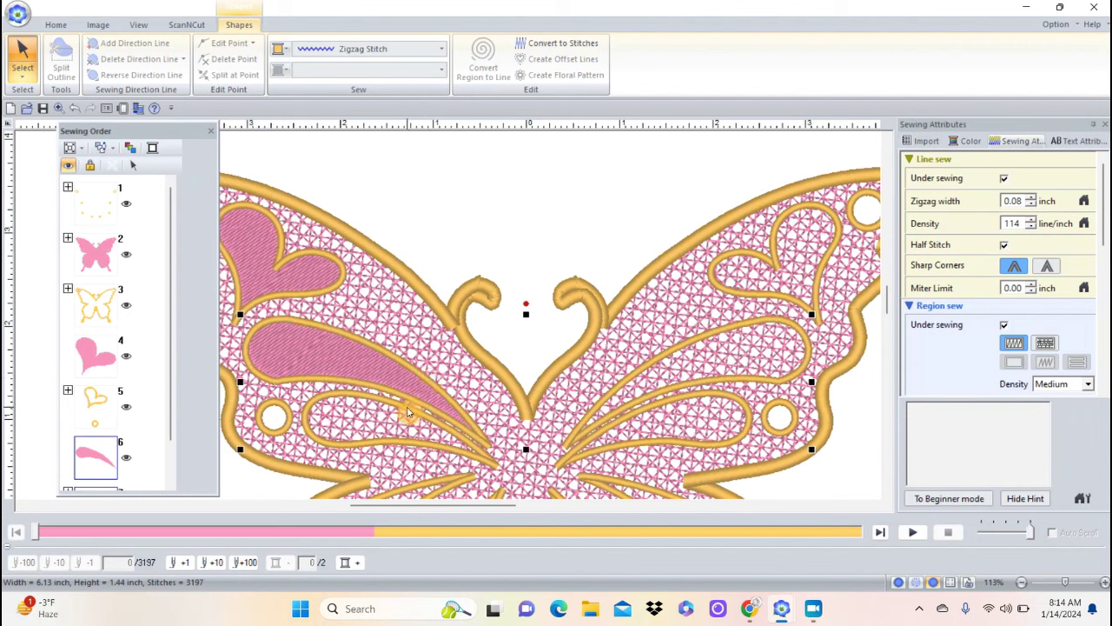
left_click(407, 411, "ctrl")
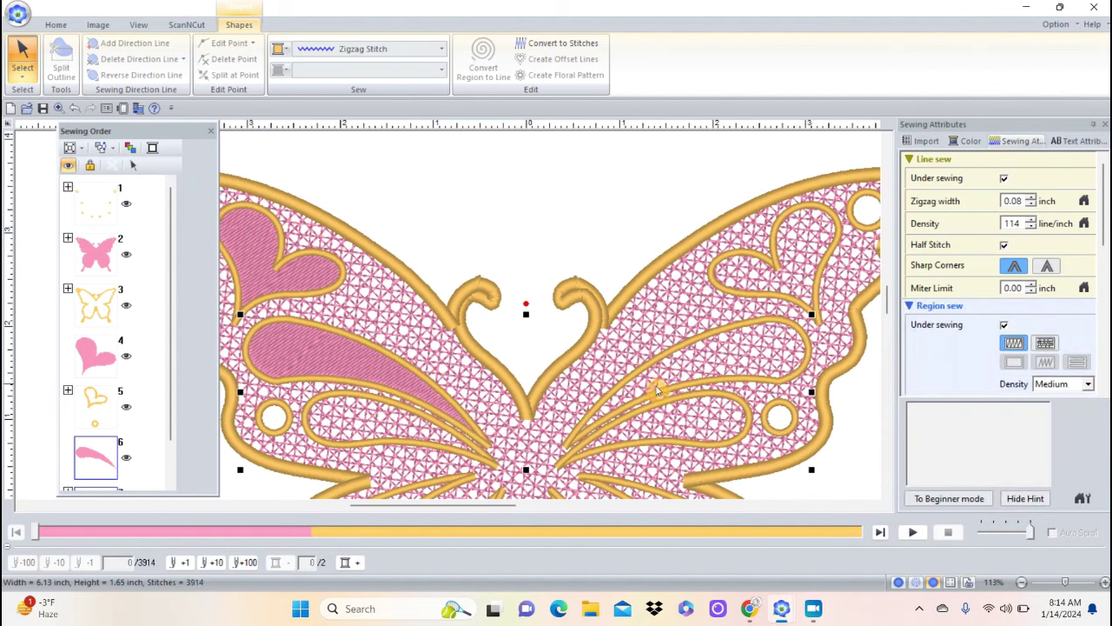
left_click(682, 398, "ctrl")
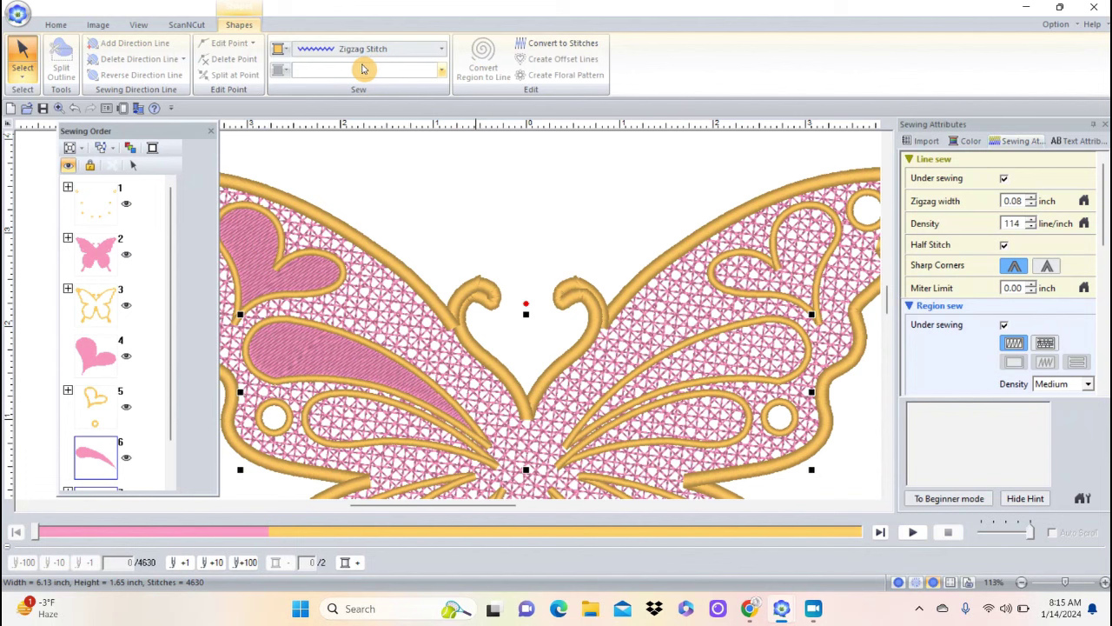
left_click(443, 73)
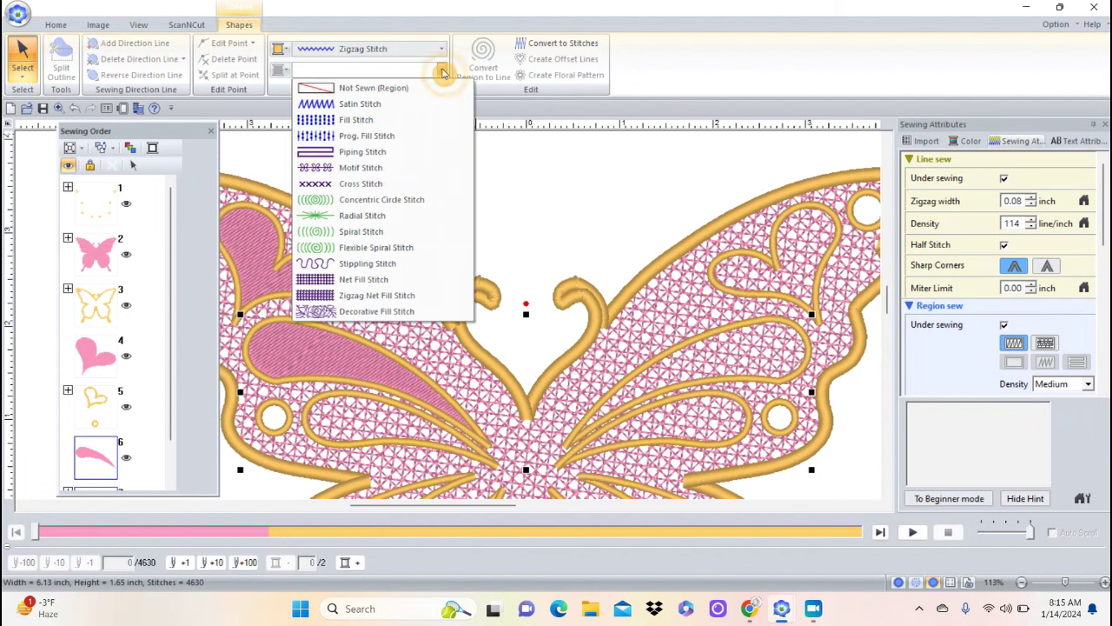
left_click(376, 122)
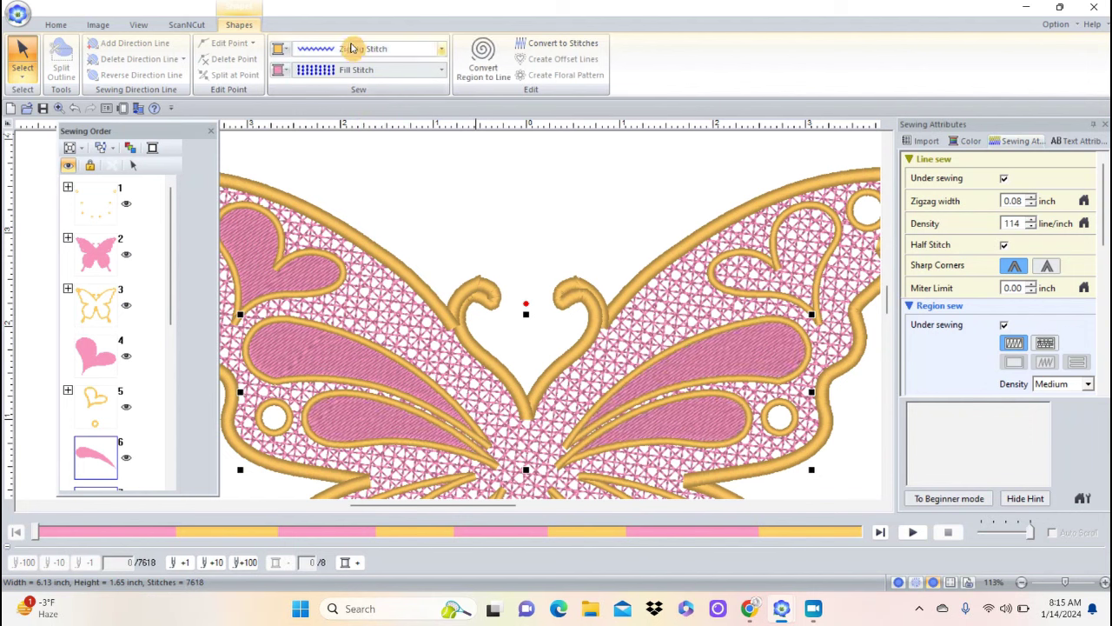
- Change the teardrop fills to light blue and give the right-wing heart a Fill Stitch
left_click(280, 73)
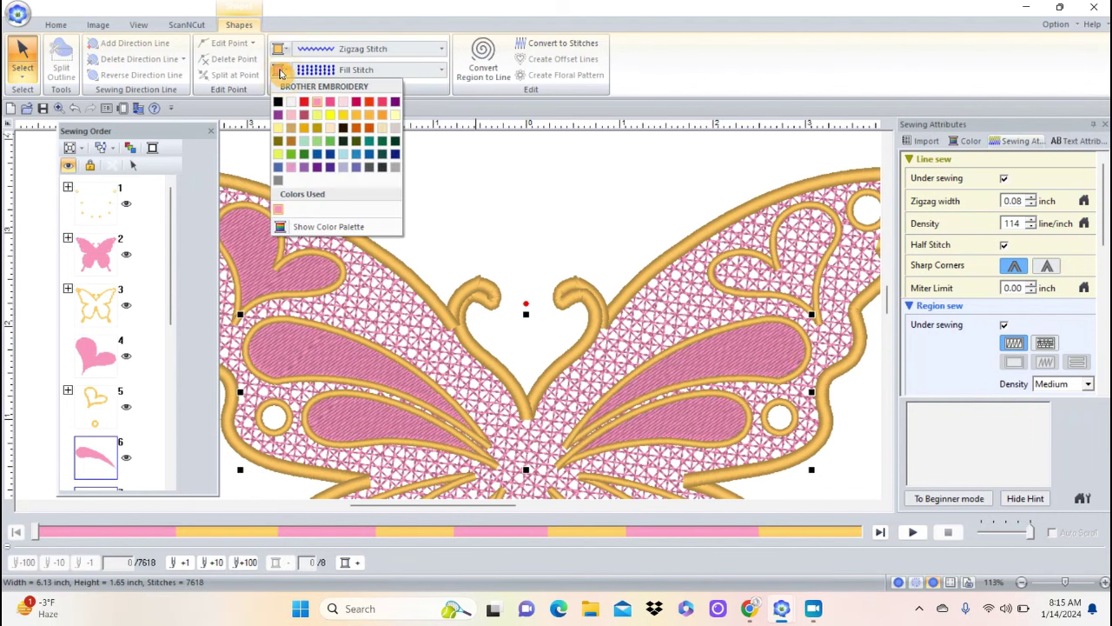
left_click(343, 153)
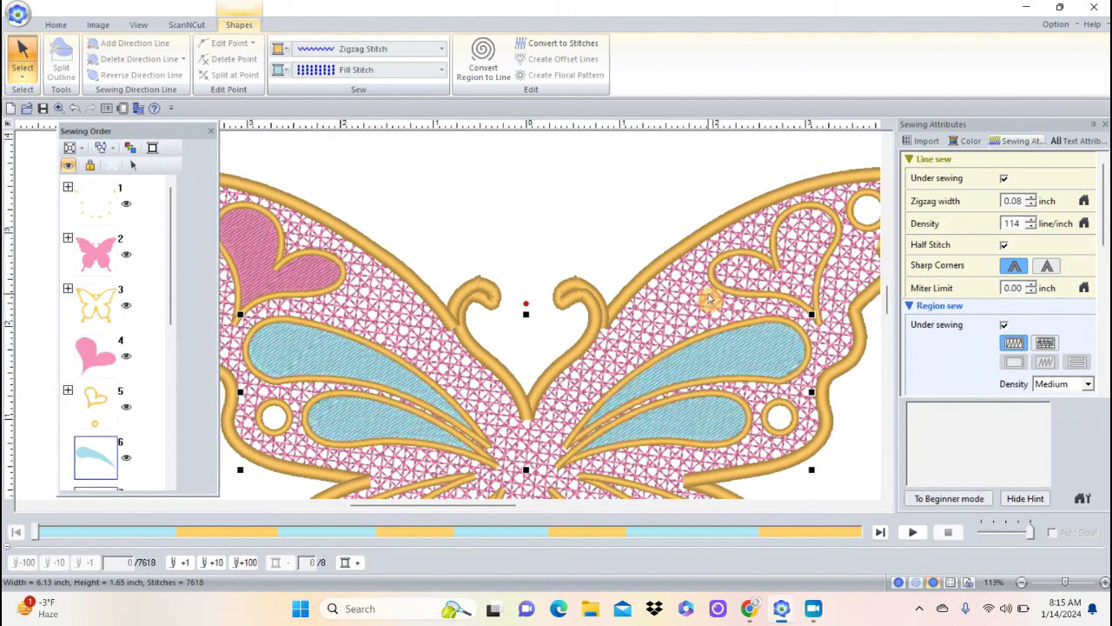
left_click(714, 287)
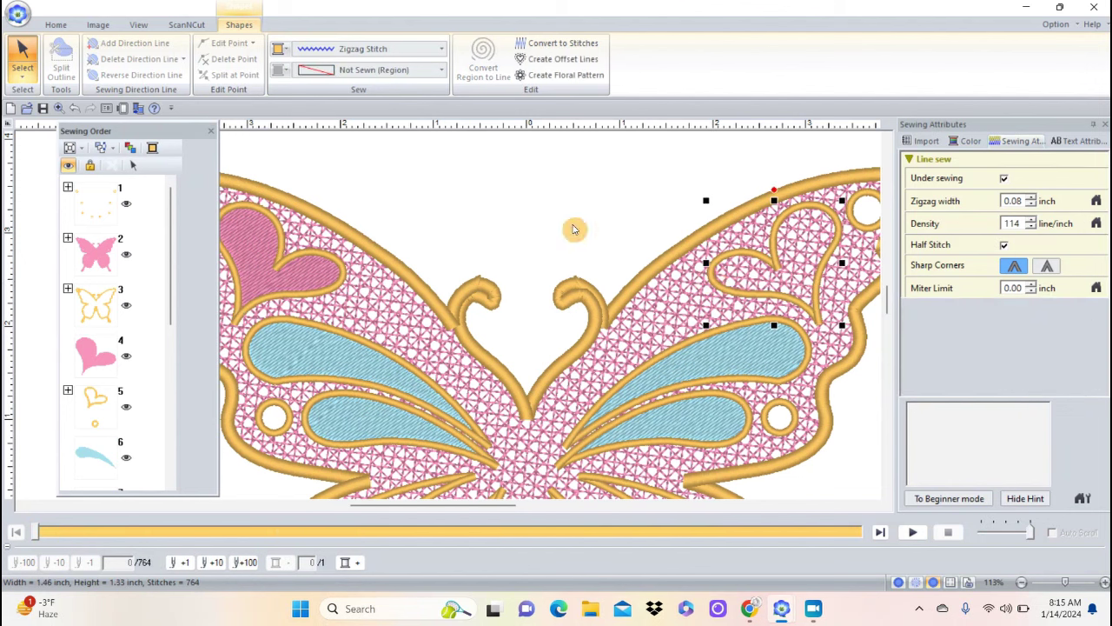
left_click(440, 71)
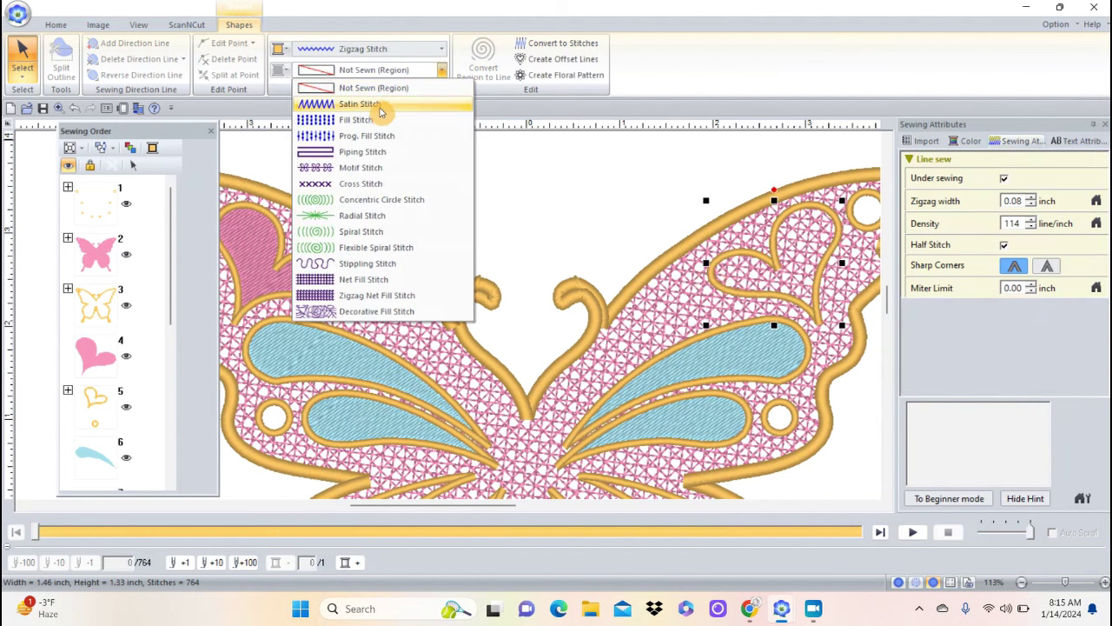
left_click(382, 119)
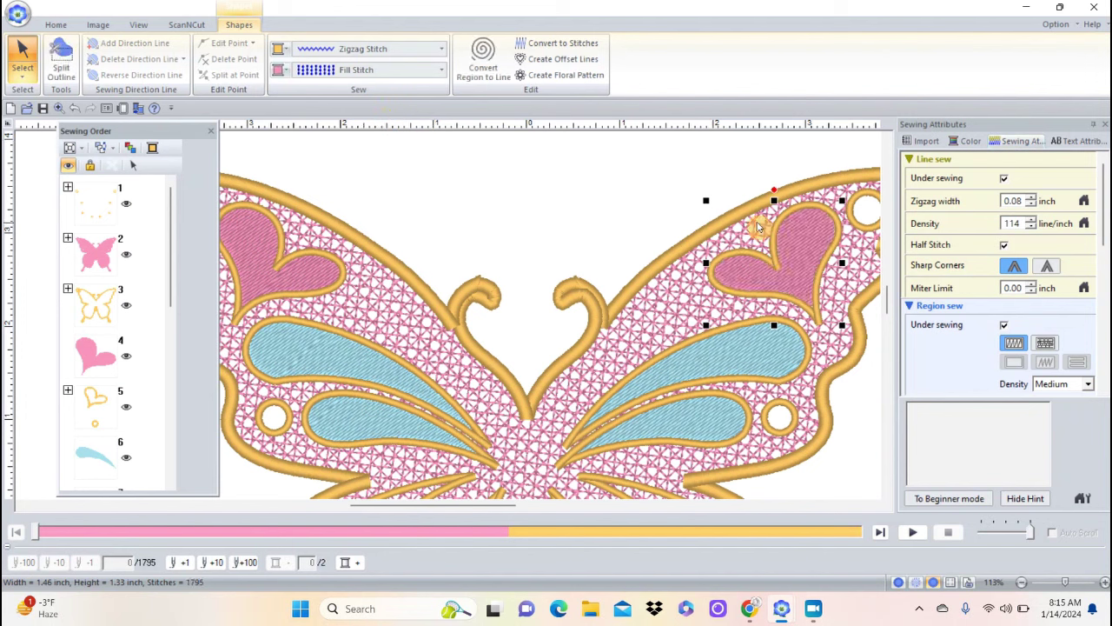
- Select the four long inner loops beside the body and set them to Fill Stitch
left_click(887, 316)
left_click_drag(888, 316, 886, 320)
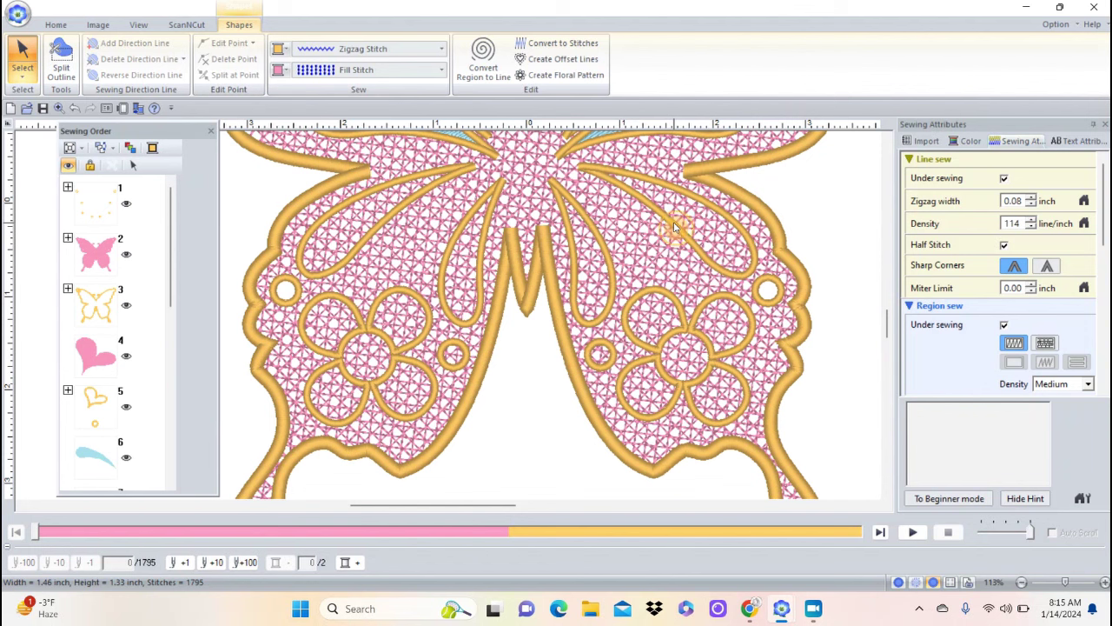
left_click(674, 228)
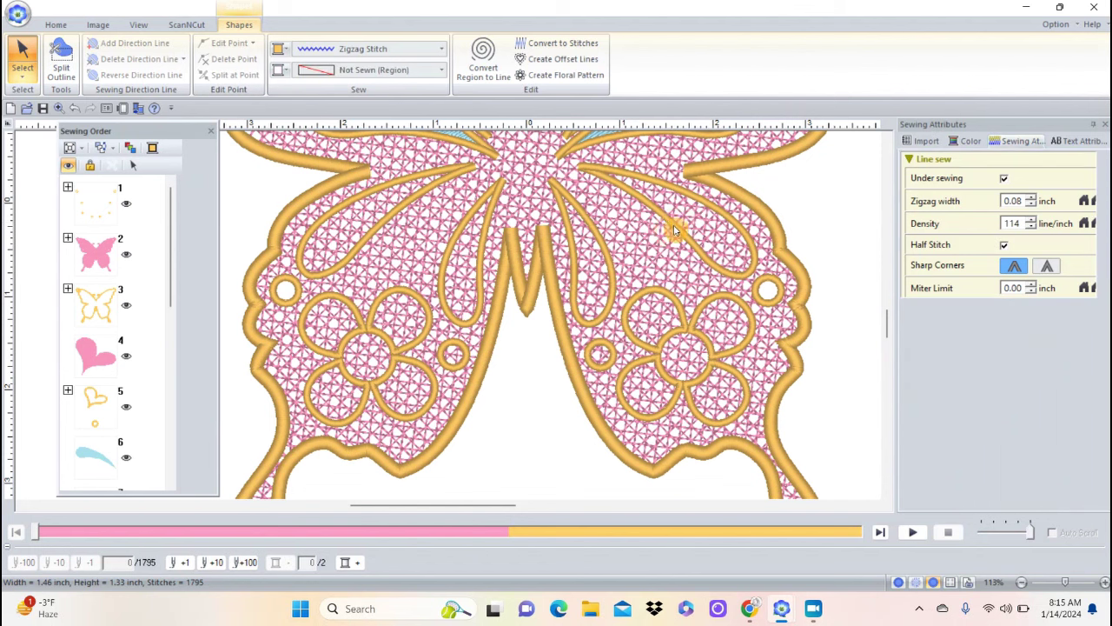
left_click(610, 307)
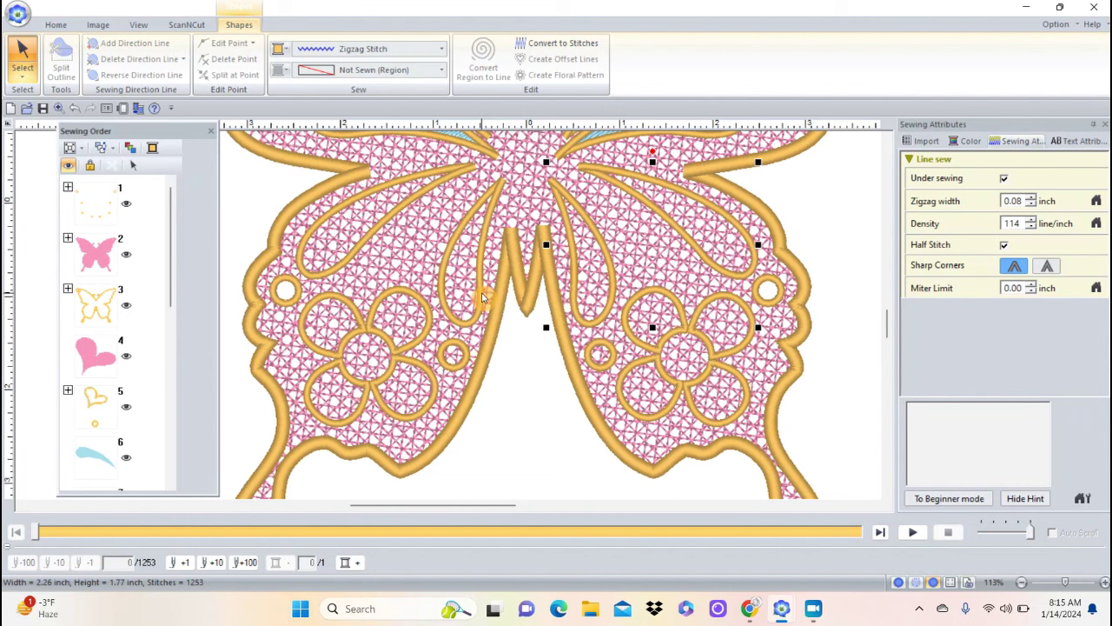
left_click(484, 298, "ctrl")
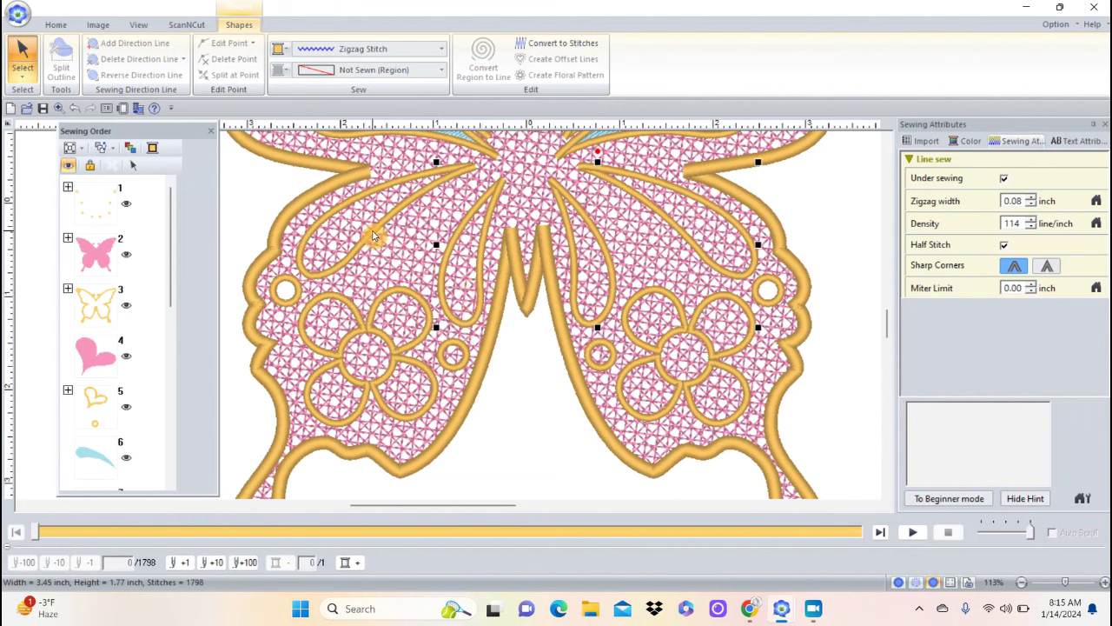
left_click(372, 232, "ctrl")
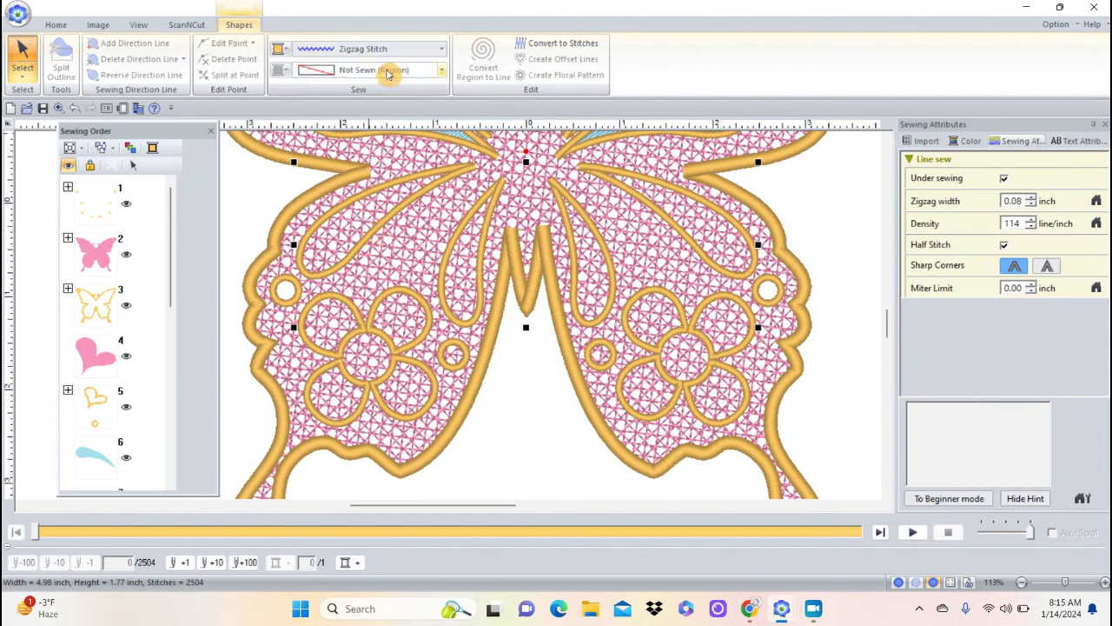
left_click(442, 70)
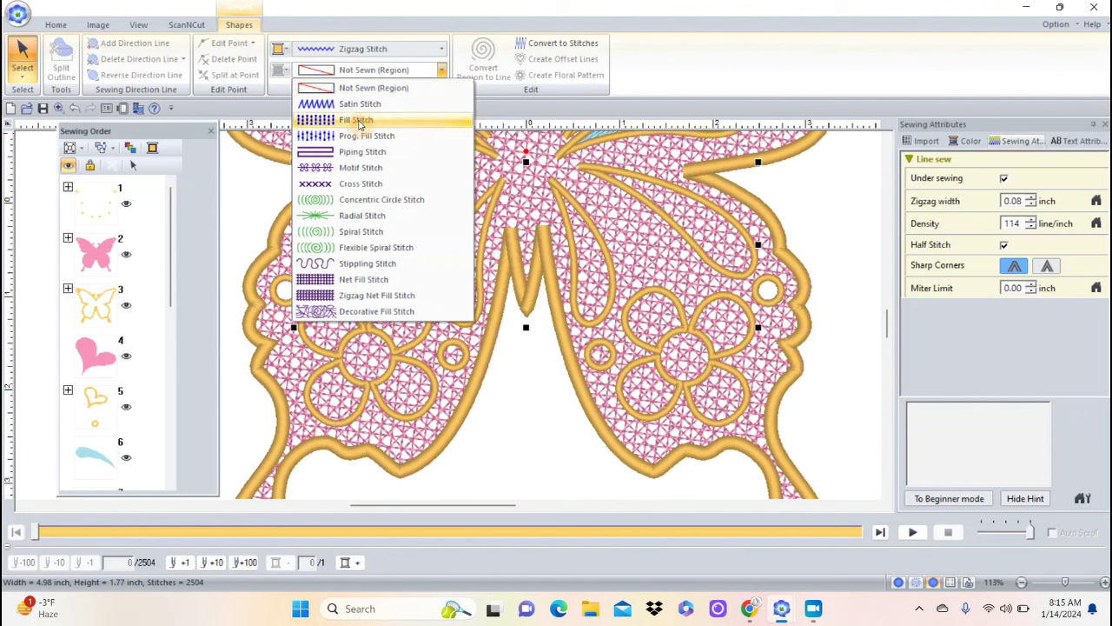
left_click(359, 121)
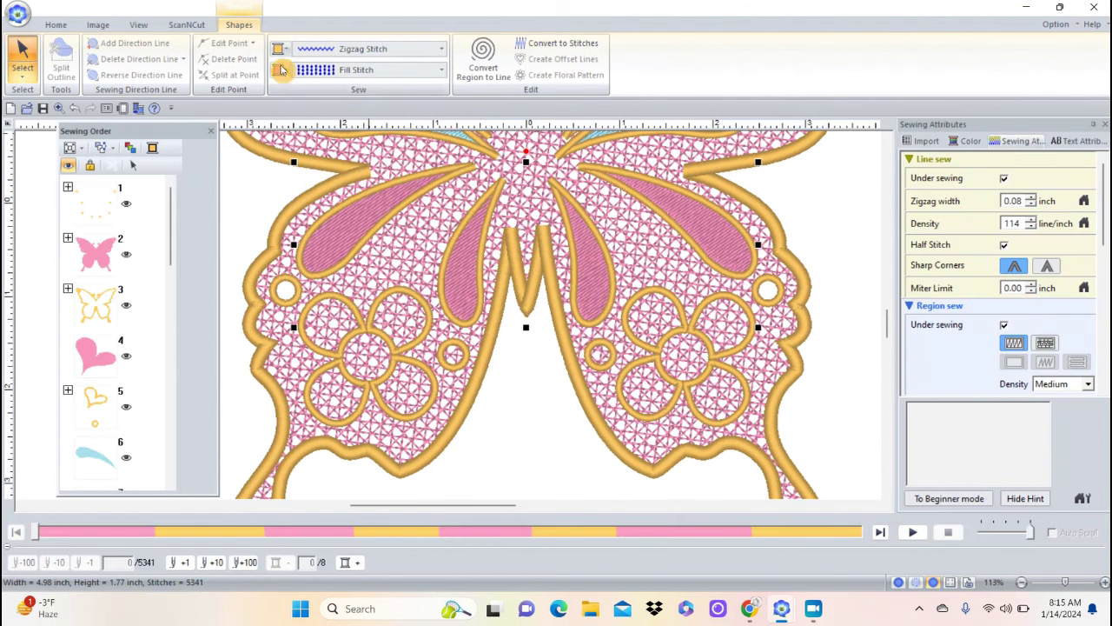
- Open the fill colour list, then bring up the thread colour settings
left_click(278, 69)
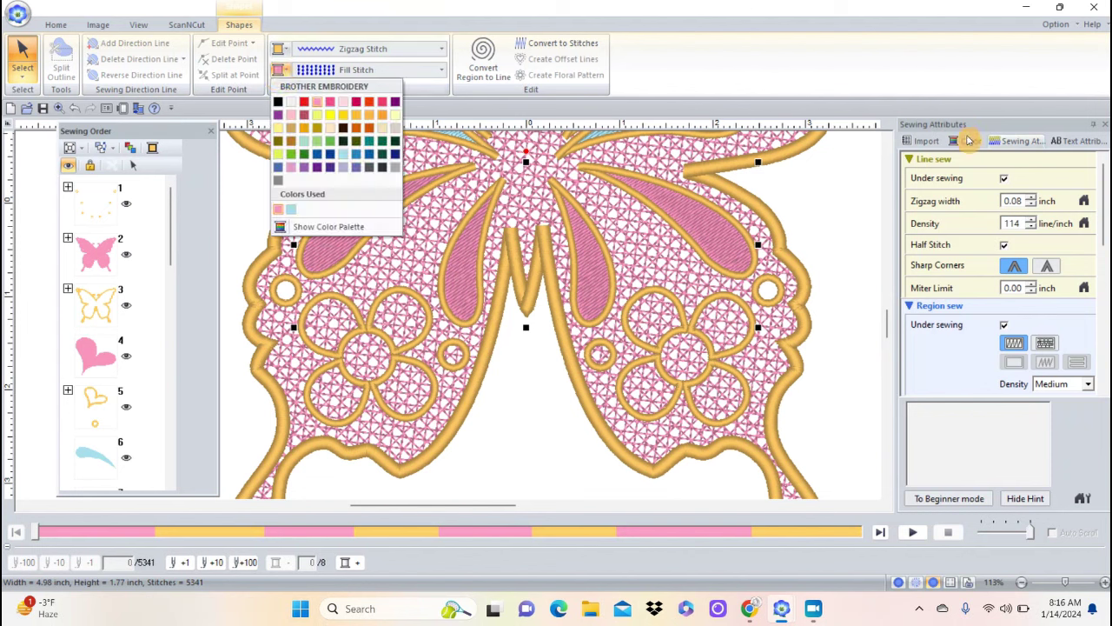
left_click(970, 143)
left_click(971, 143)
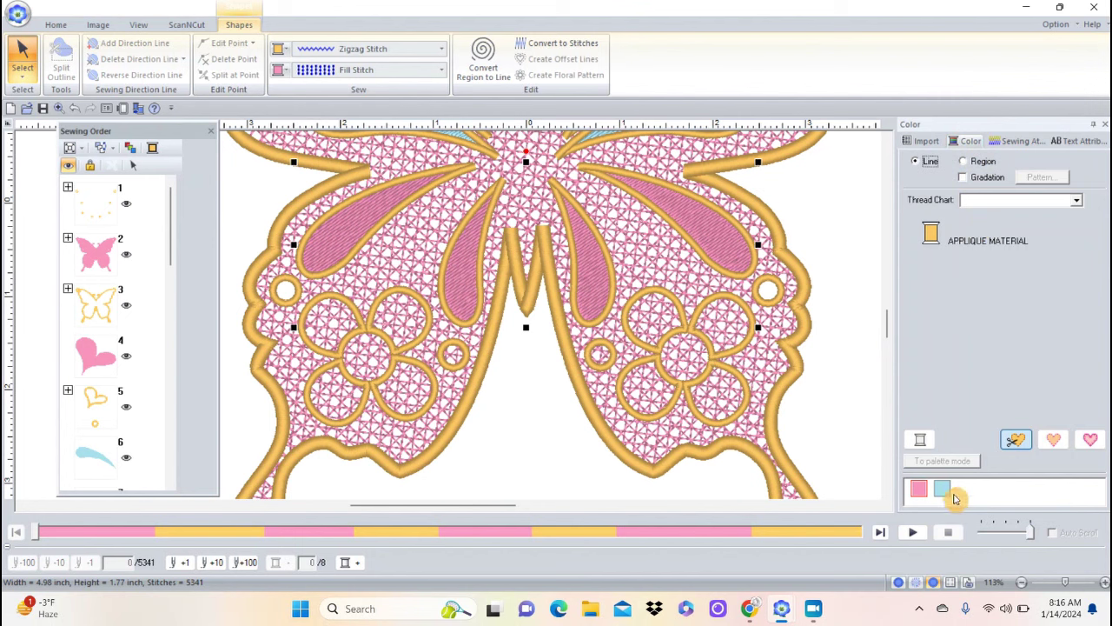
- Undo the light blue line colour and set the loops' region colour to light blue 017
left_click(943, 492)
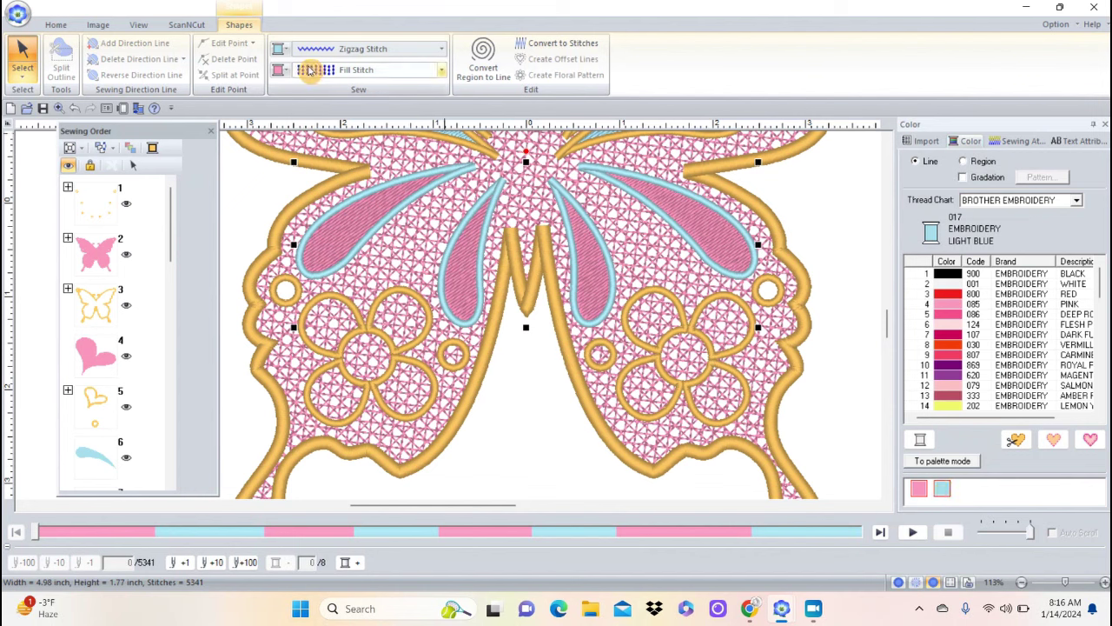
left_click(75, 108)
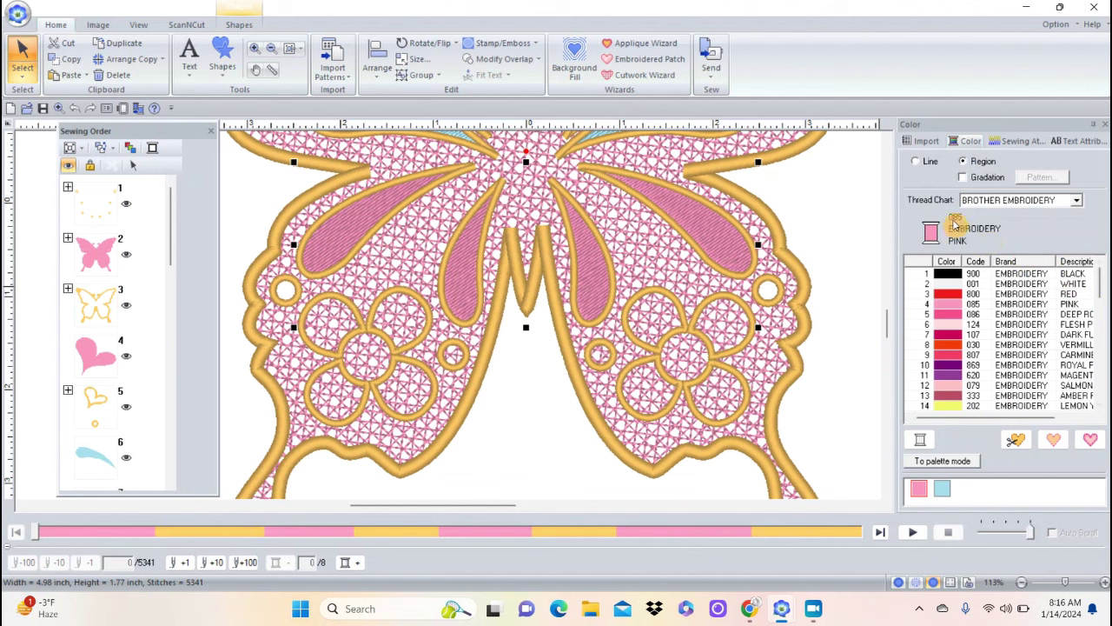
left_click(237, 22)
left_click(279, 71)
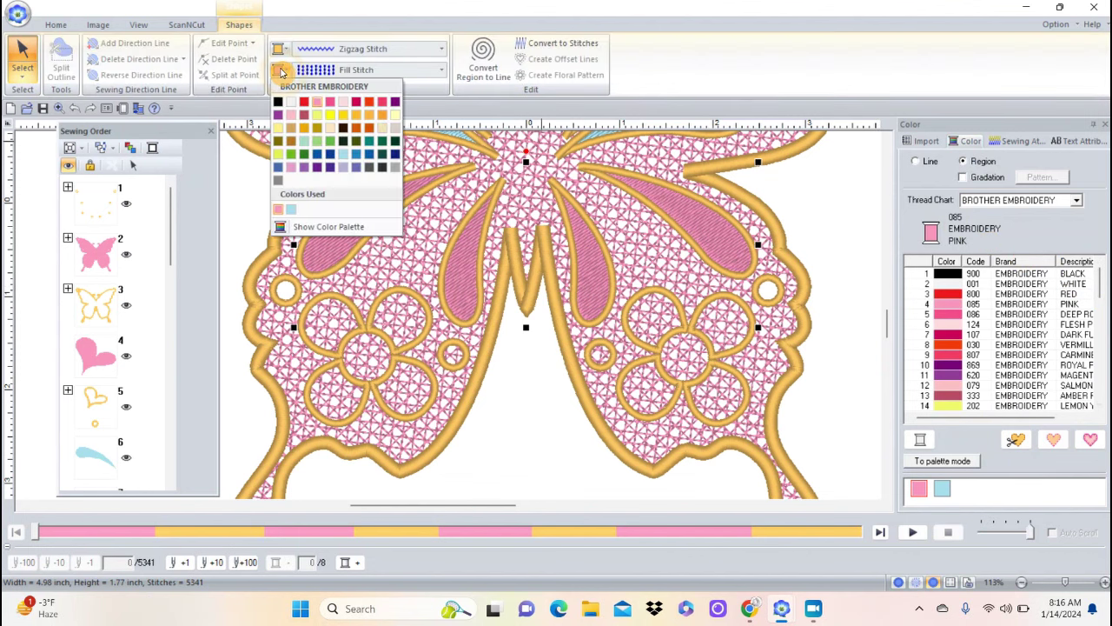
left_click(306, 227)
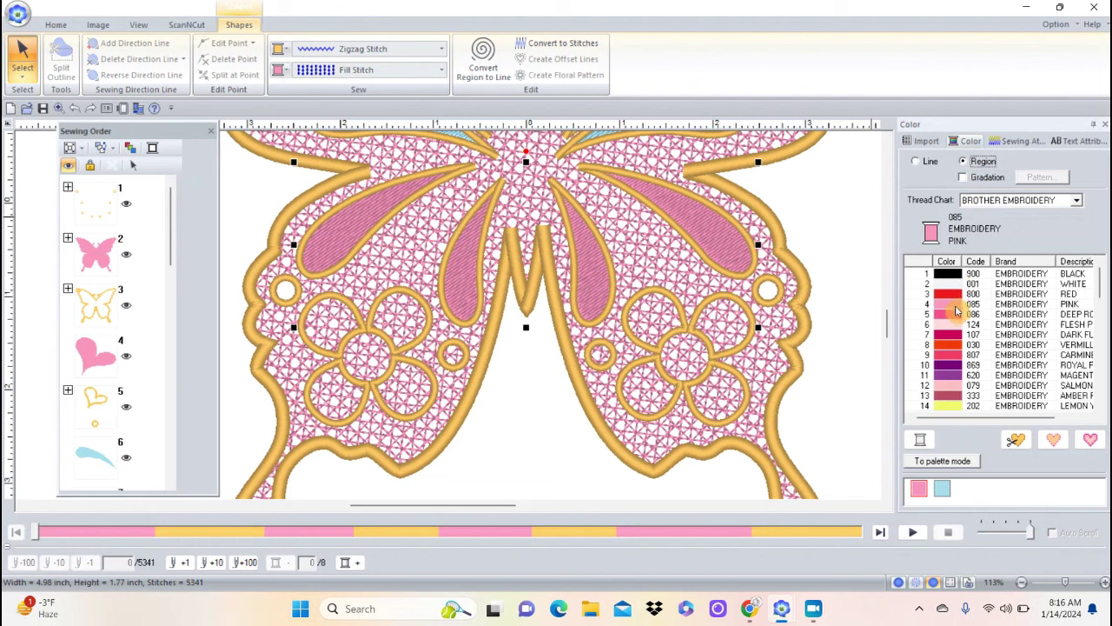
left_click(941, 489)
left_click(939, 487)
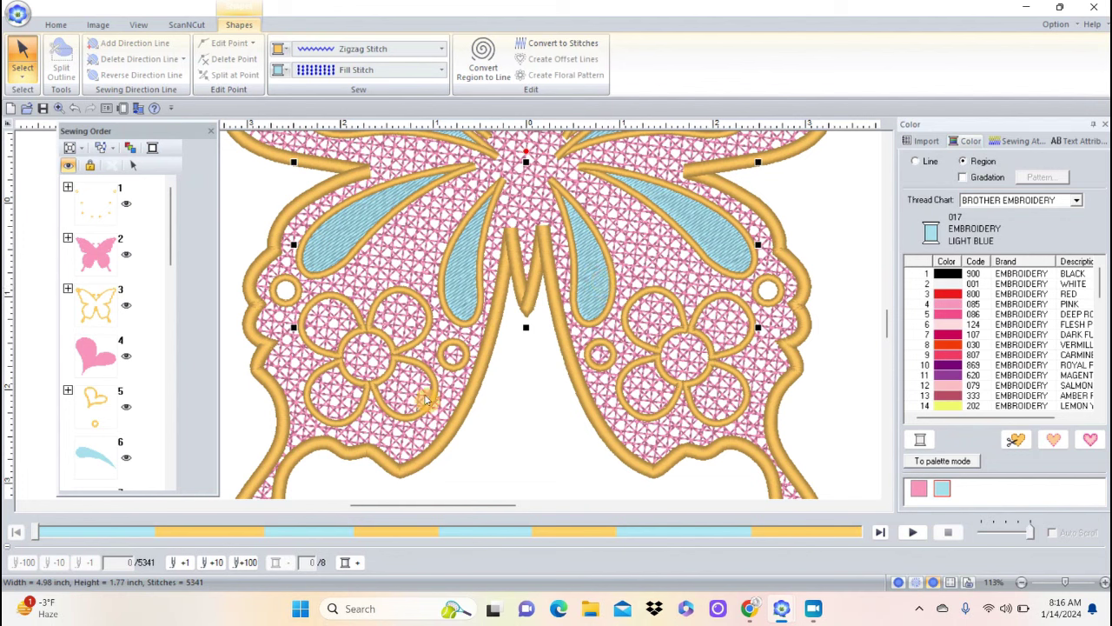
- Expand sewing-order item 15 into its separate parts
left_click(426, 327)
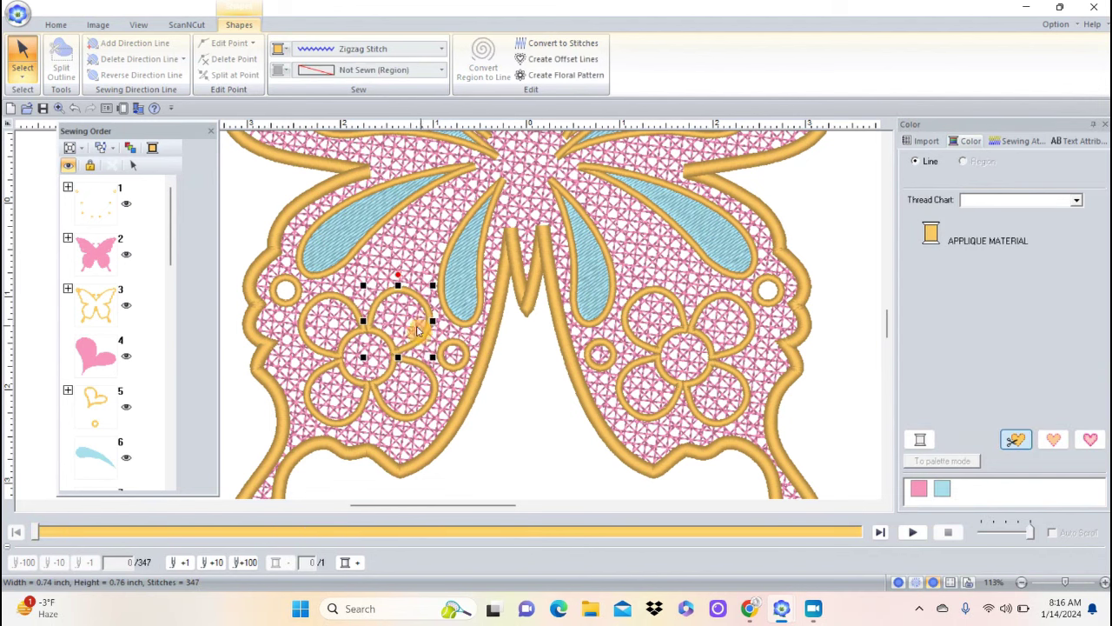
left_click(348, 306, "ctrl")
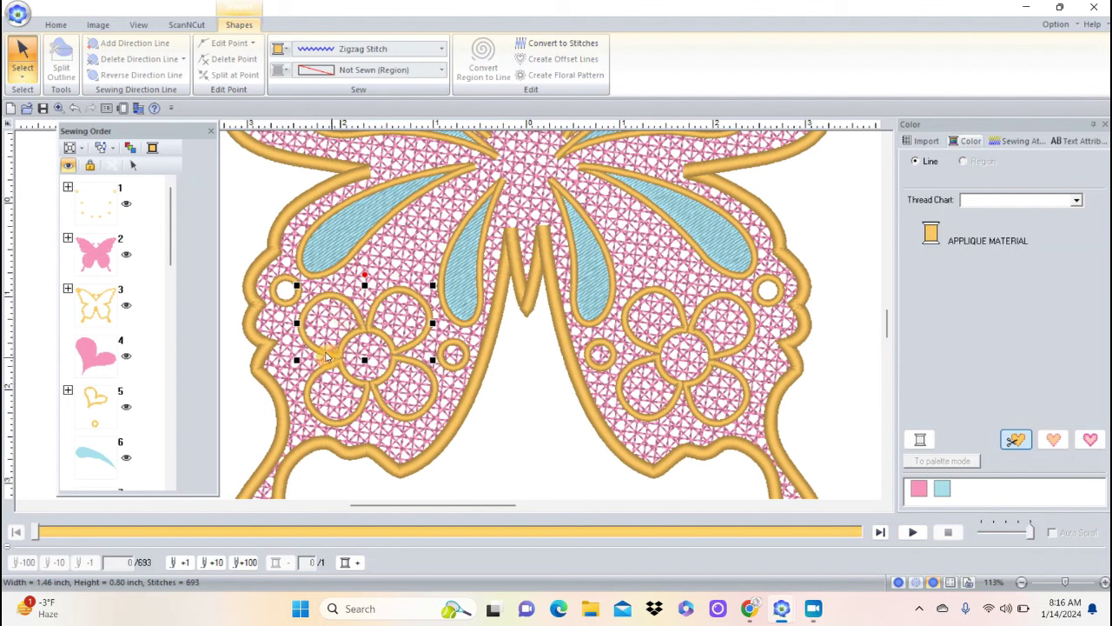
left_click(331, 372)
scroll(172, 244, "down", 1)
left_click_drag(172, 243, 171, 375)
left_click(67, 325)
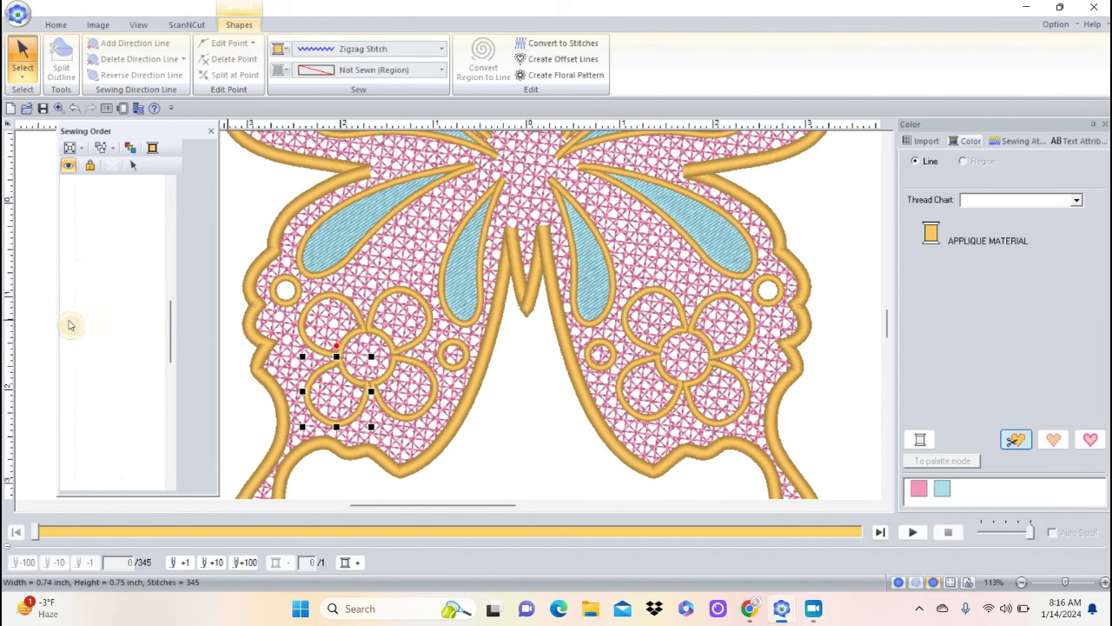
left_click(172, 323)
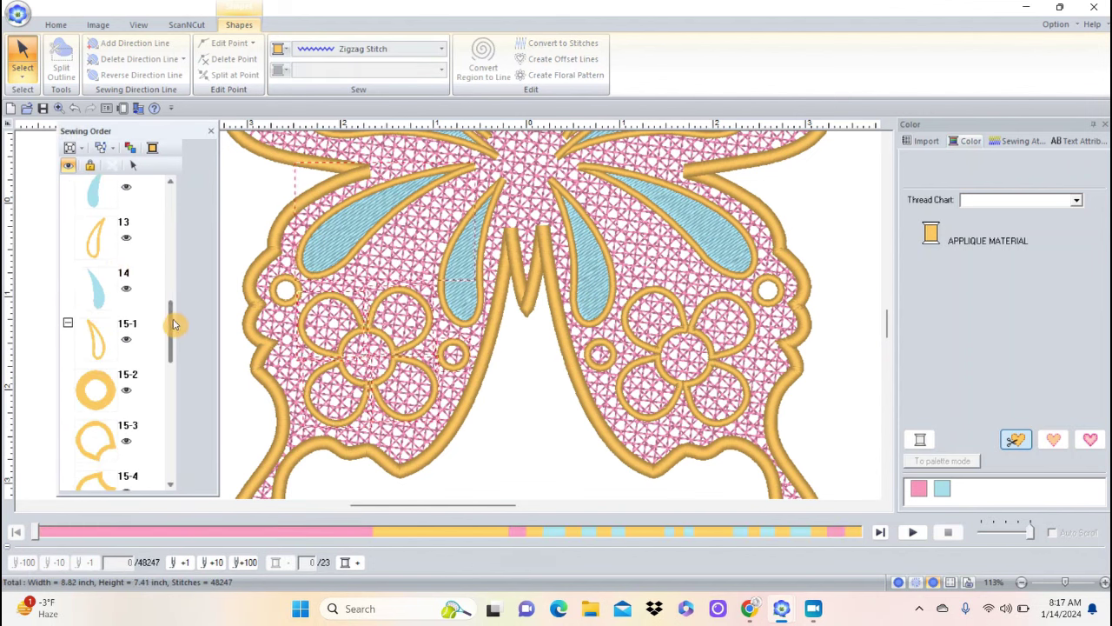
left_click_drag(172, 324, 173, 368)
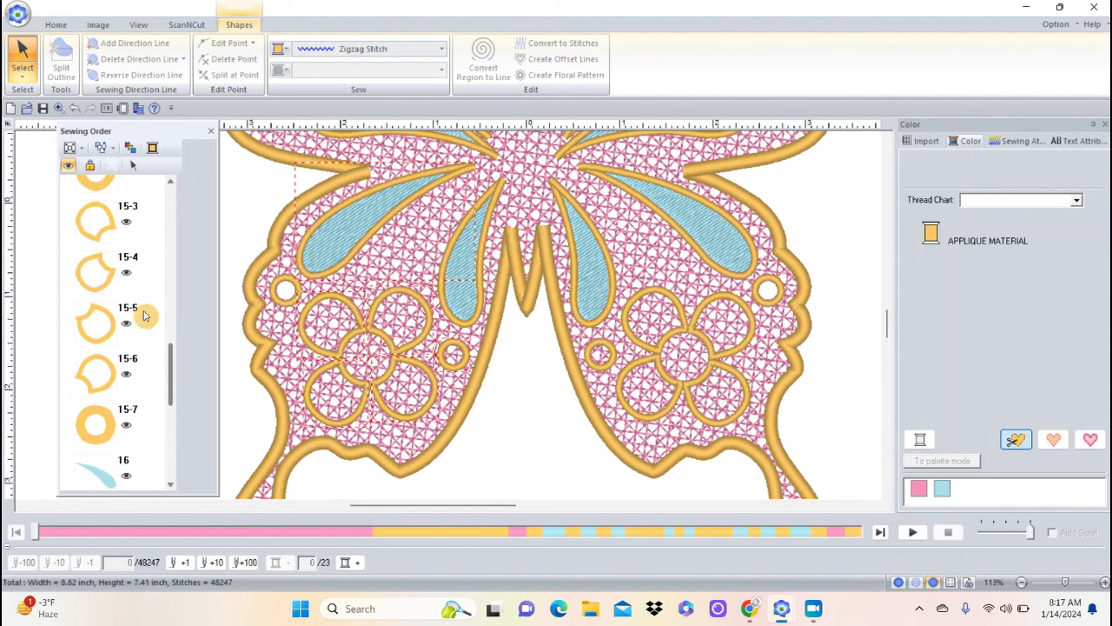
- Select parts 15-3 through 15-6 as objects on the design
left_click(98, 235)
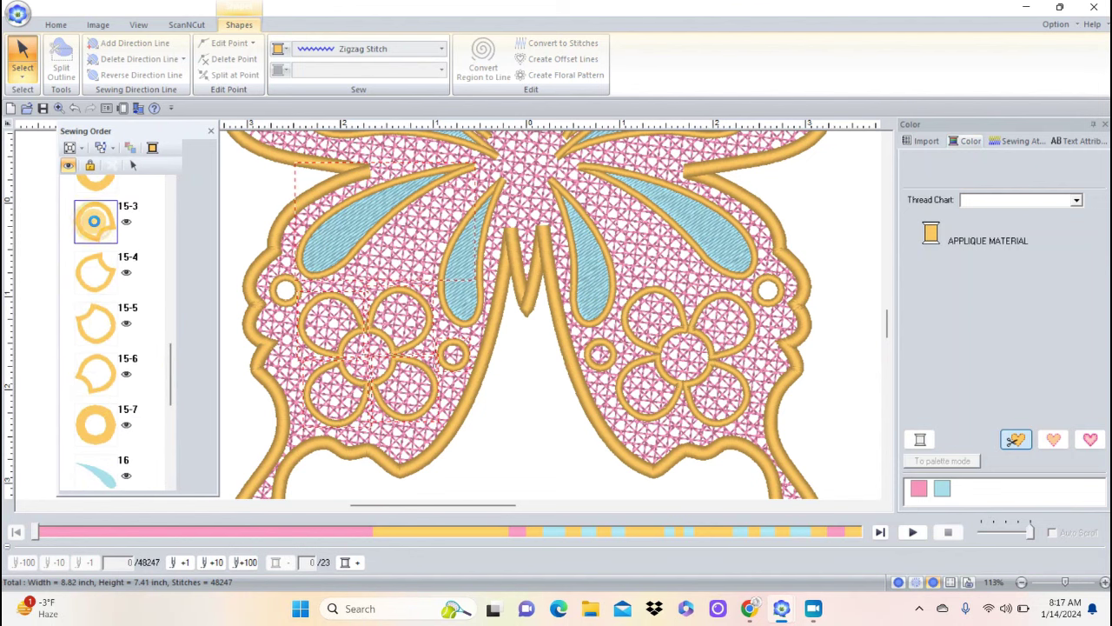
left_click(102, 374, "shift")
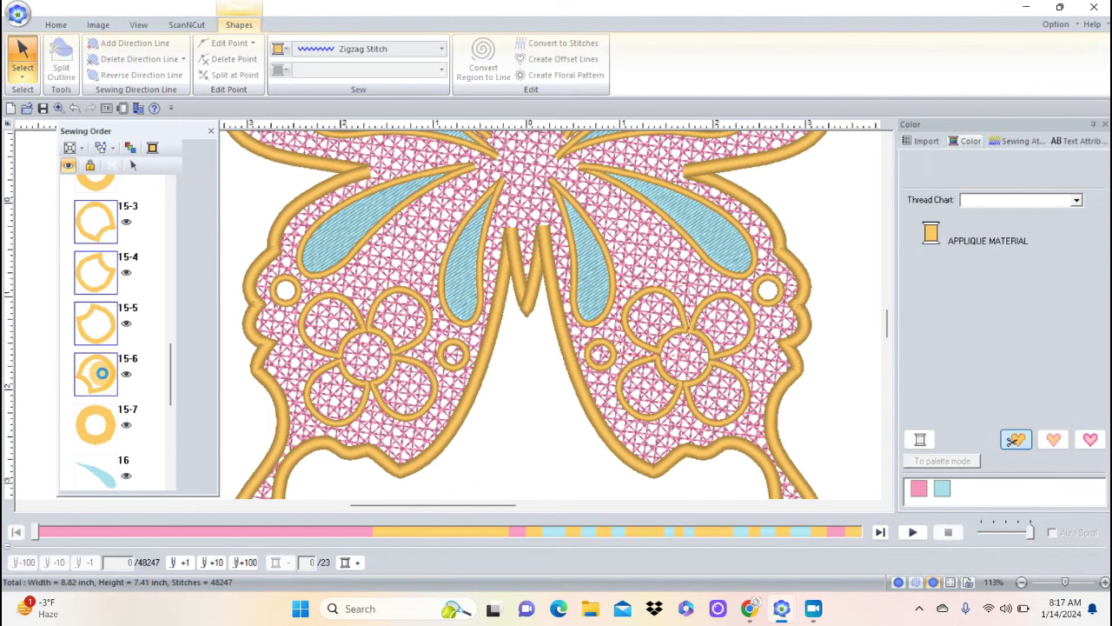
right_click(103, 374)
left_click(137, 385)
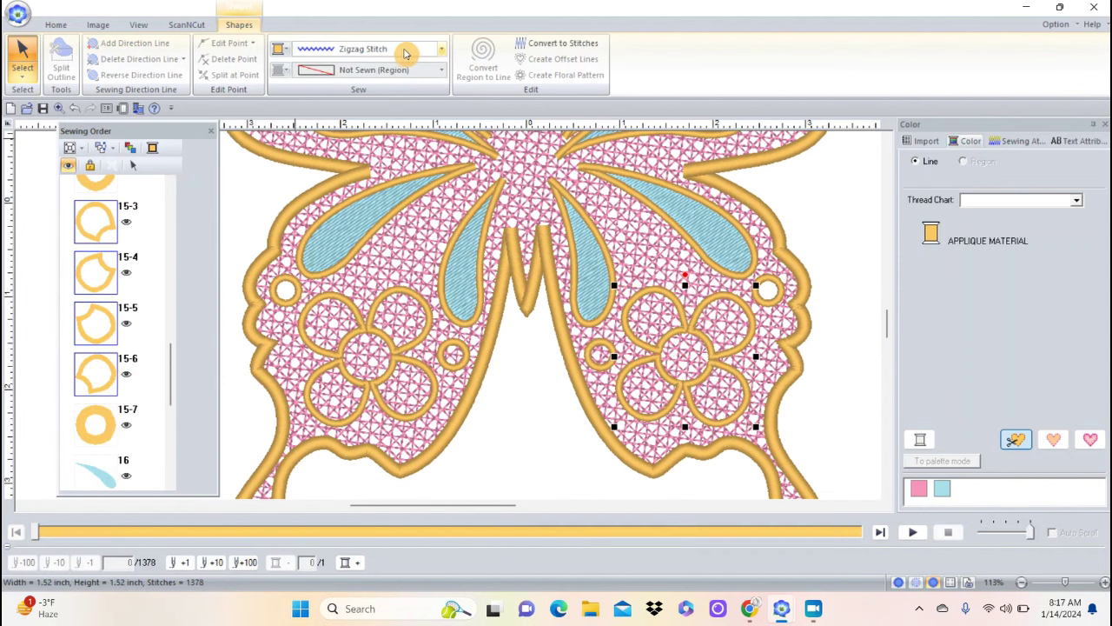
- Give the right flower's four petals a purple Fill Stitch, then deselect
left_click(441, 70)
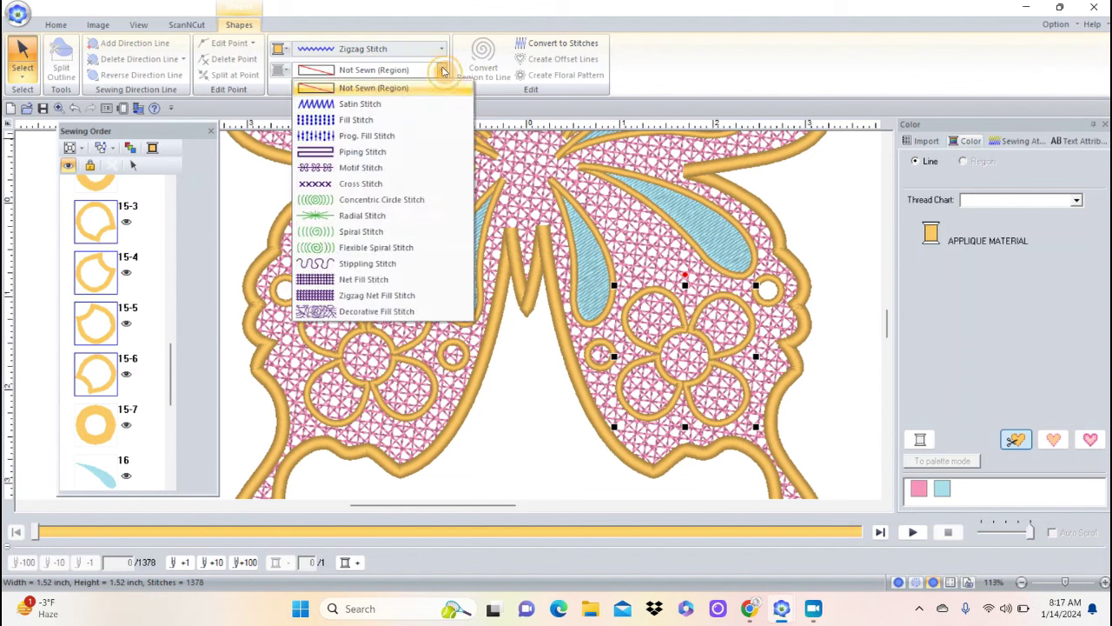
left_click(381, 118)
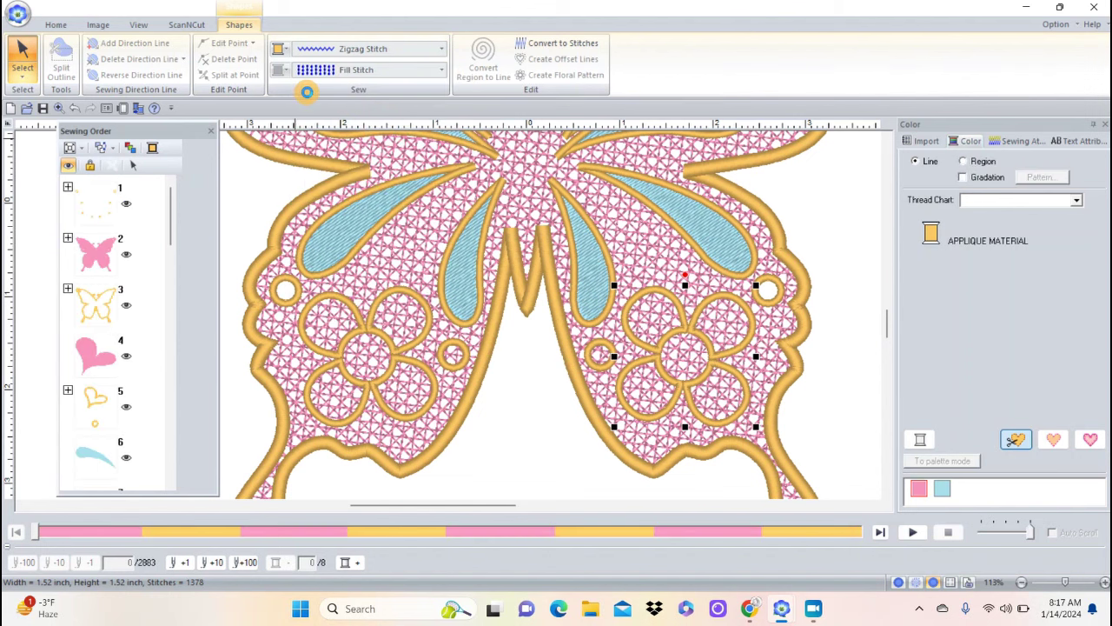
left_click(279, 74)
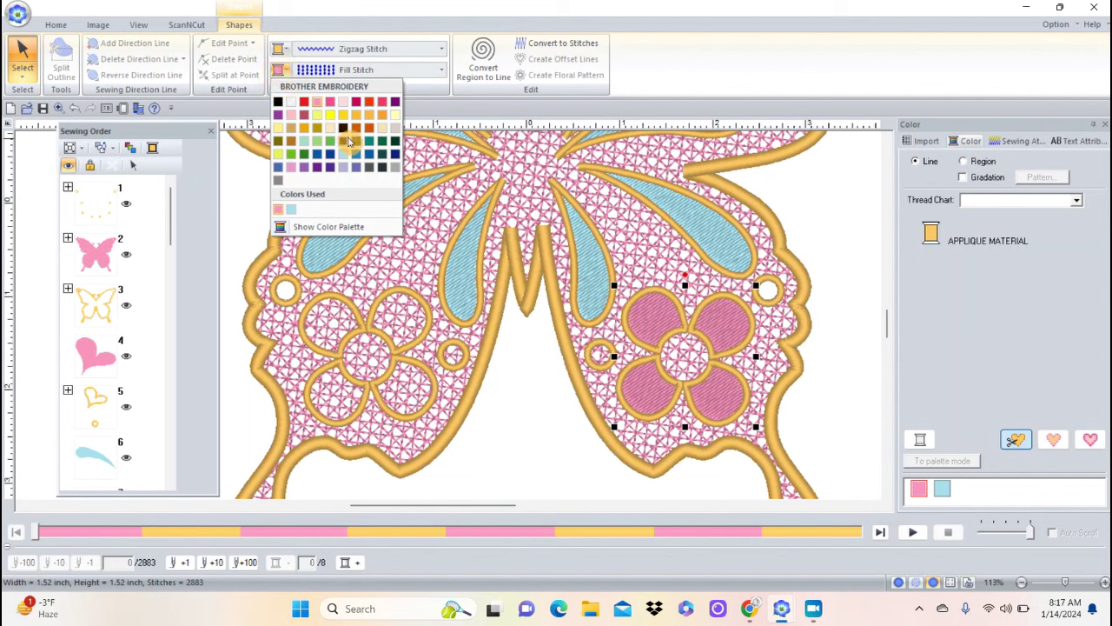
left_click(395, 102)
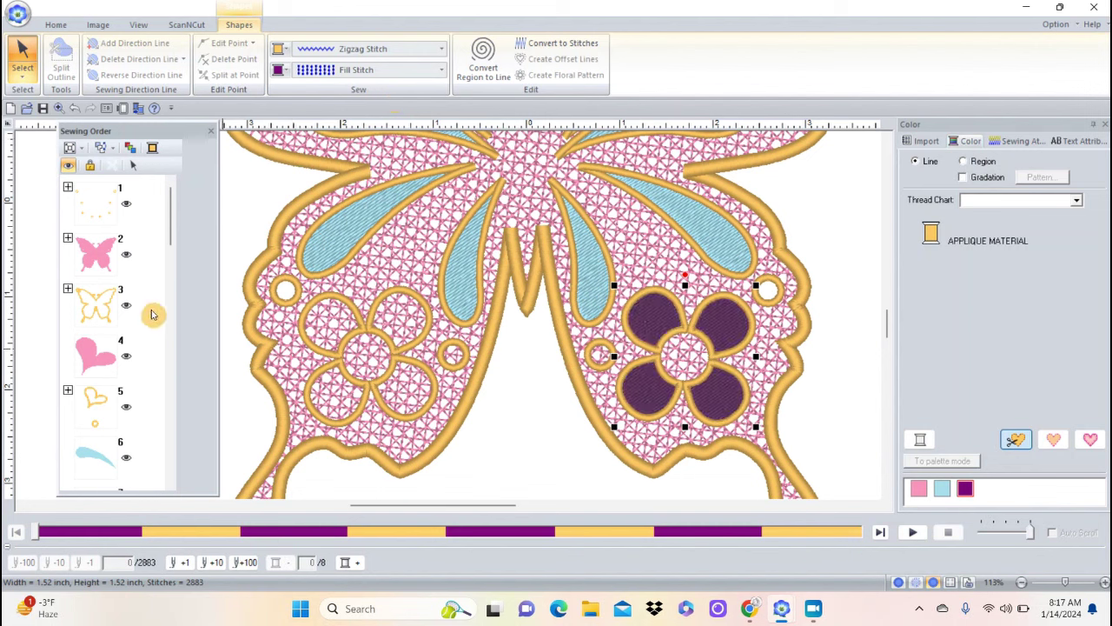
left_click_drag(168, 241, 177, 378)
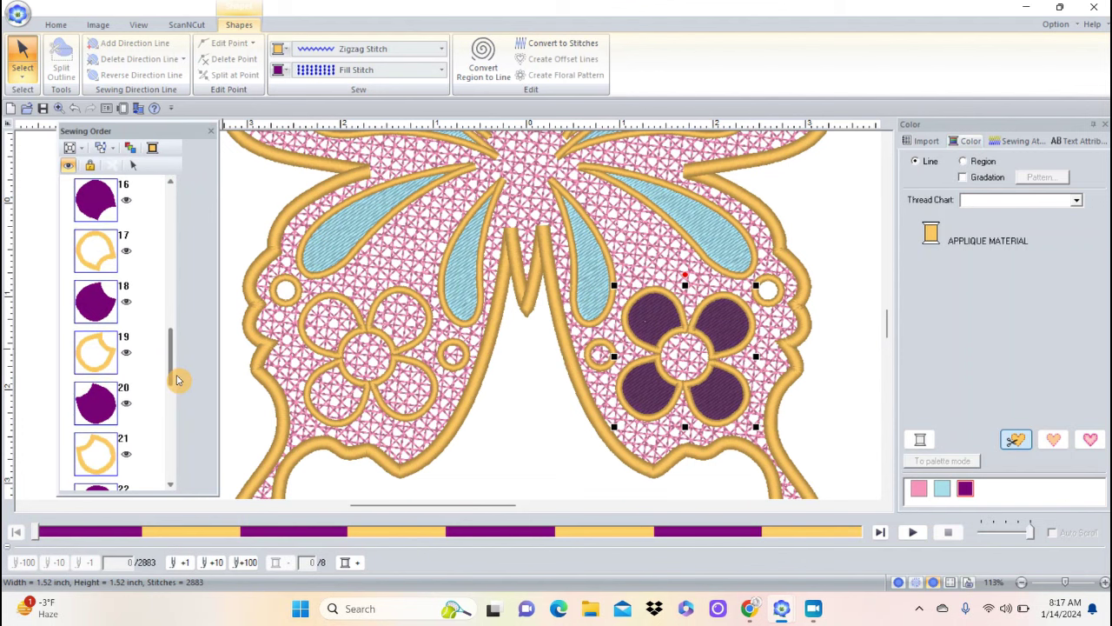
left_click(121, 251)
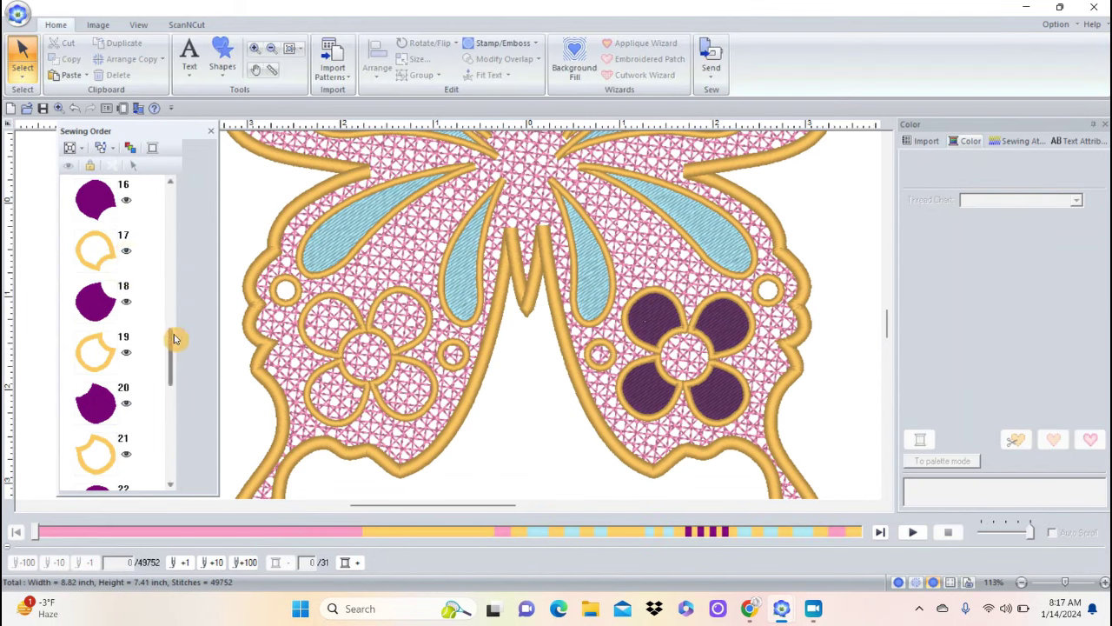
- Expand item 11 and select parts 11-2 through 11-5 as objects on the design
left_click_drag(173, 340, 172, 261)
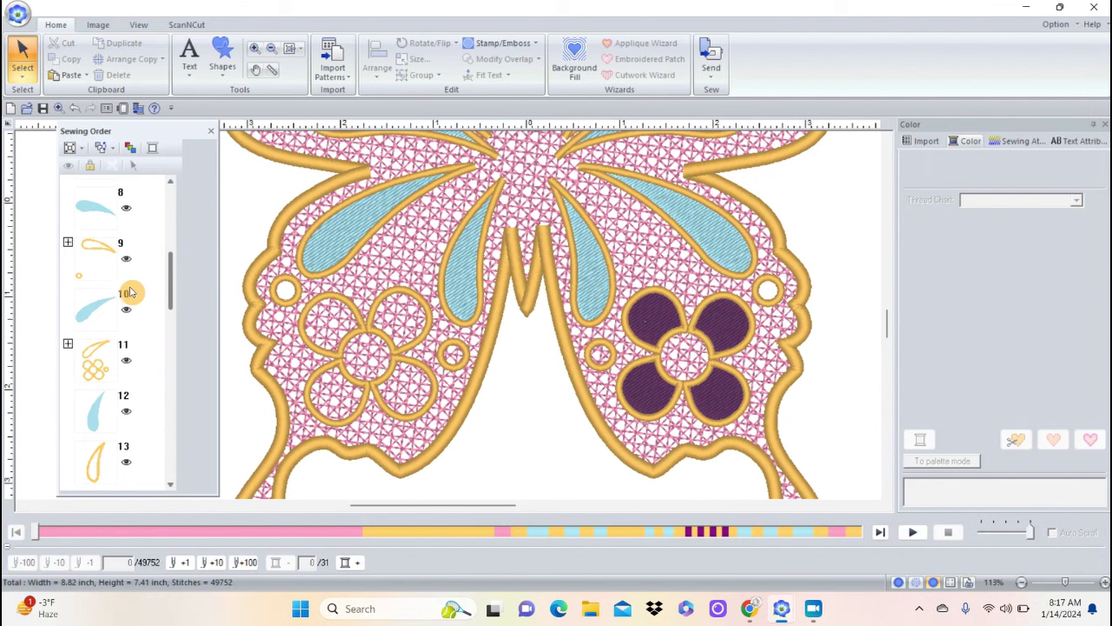
left_click(68, 341)
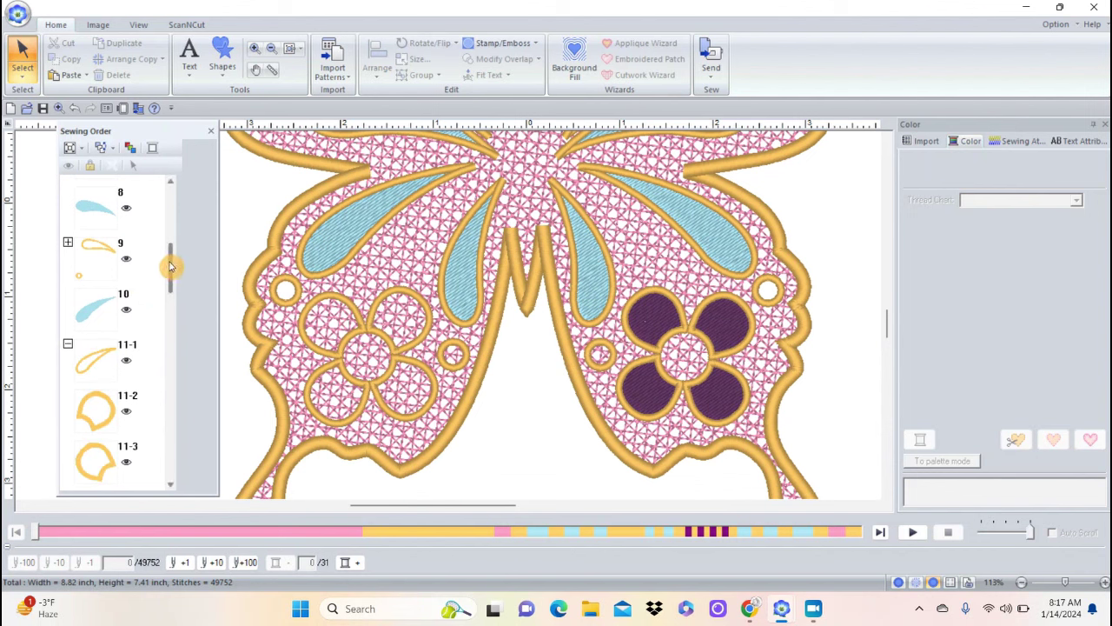
left_click_drag(170, 266, 166, 290)
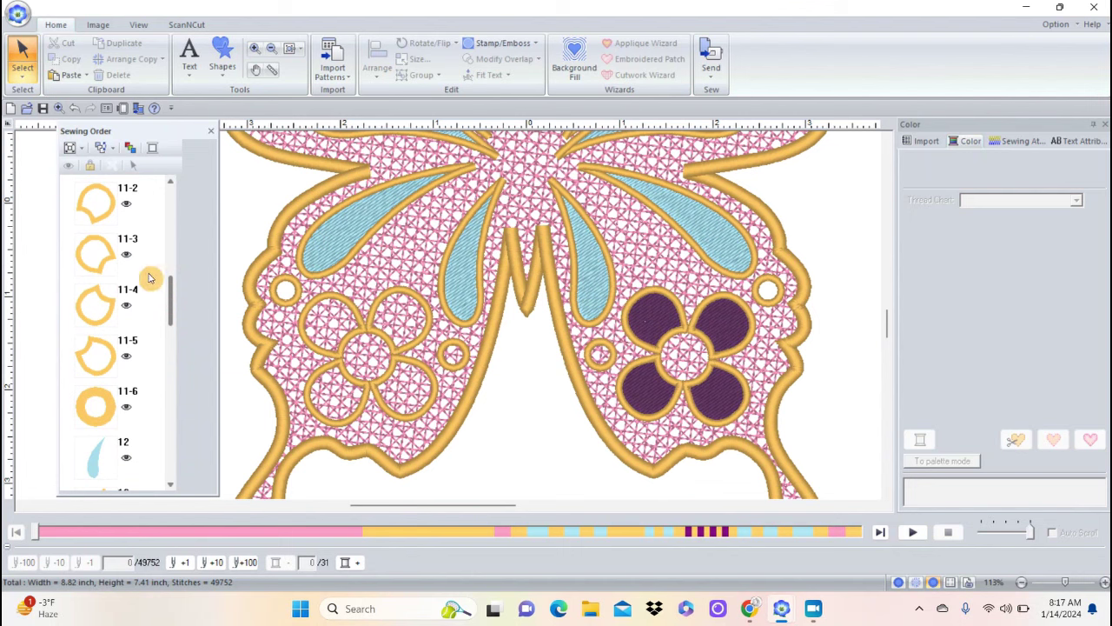
left_click(98, 201)
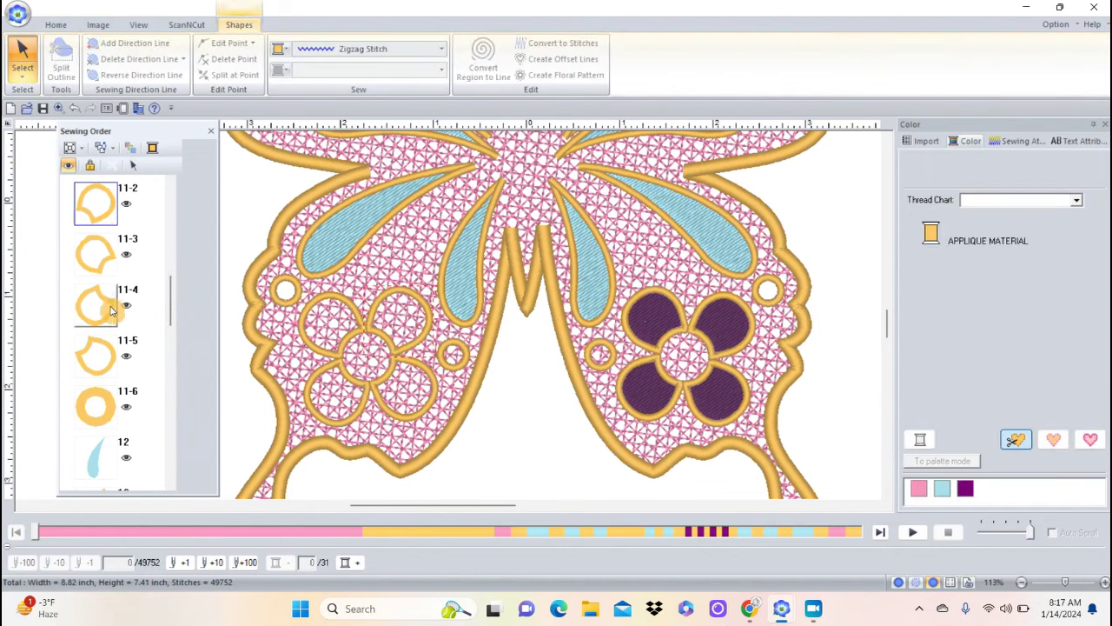
left_click(97, 356, "shift")
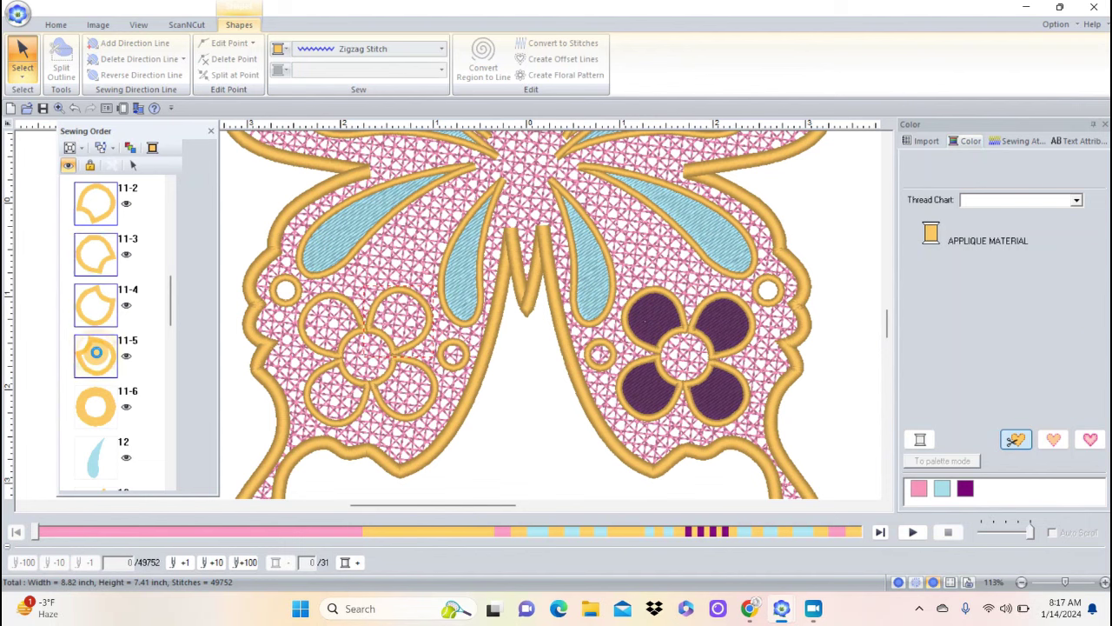
right_click(98, 354)
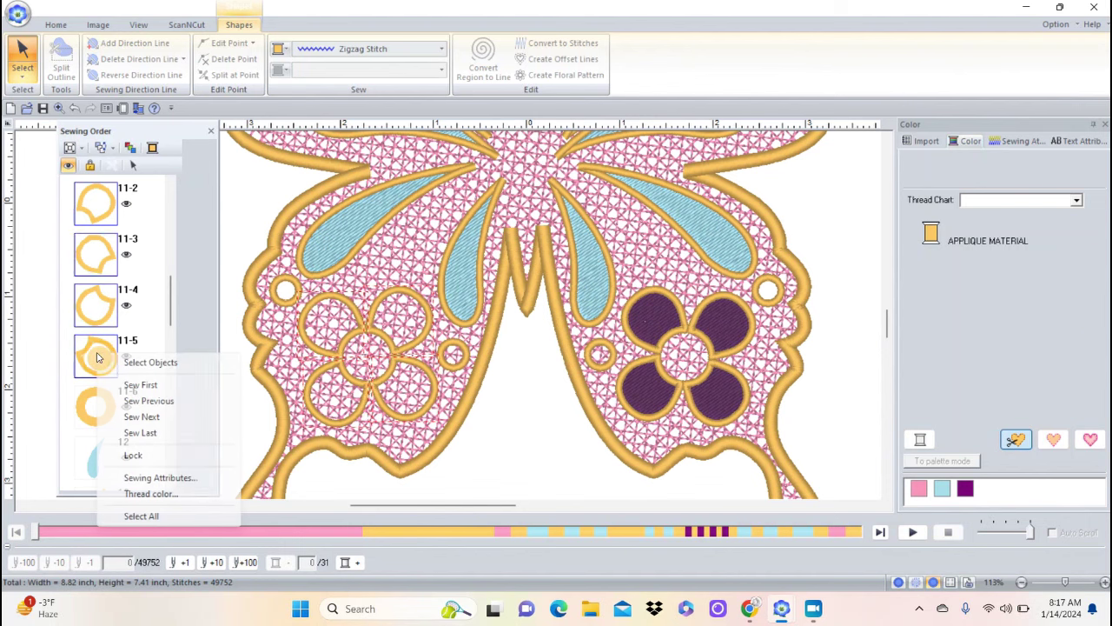
left_click(140, 362)
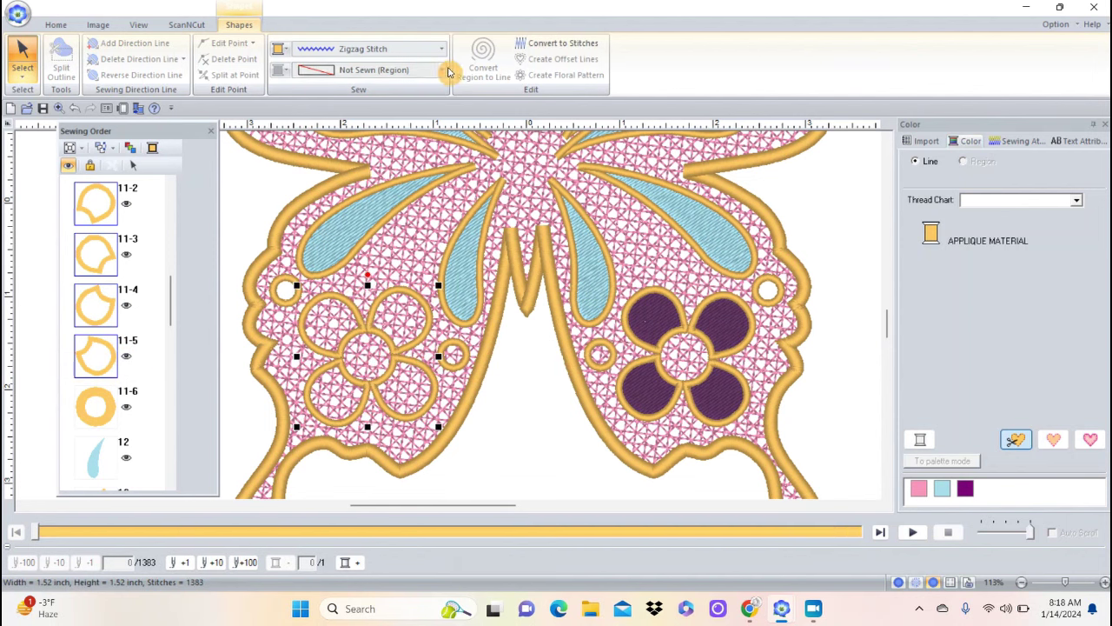
- Give the left flower's four petals a dark purple Fill Stitch
left_click(442, 72)
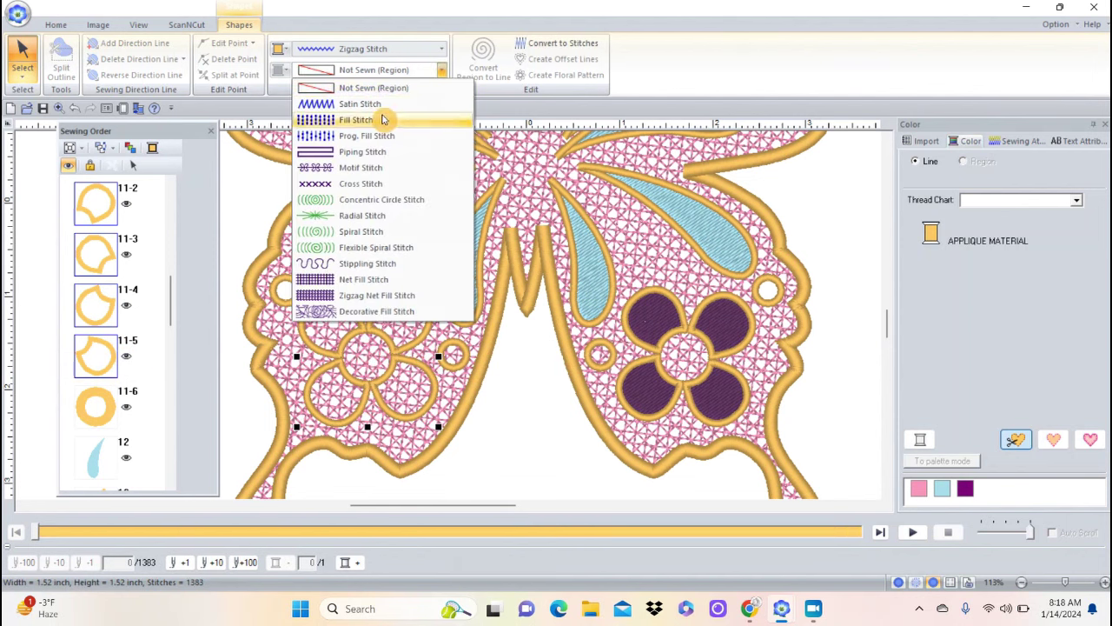
left_click(382, 122)
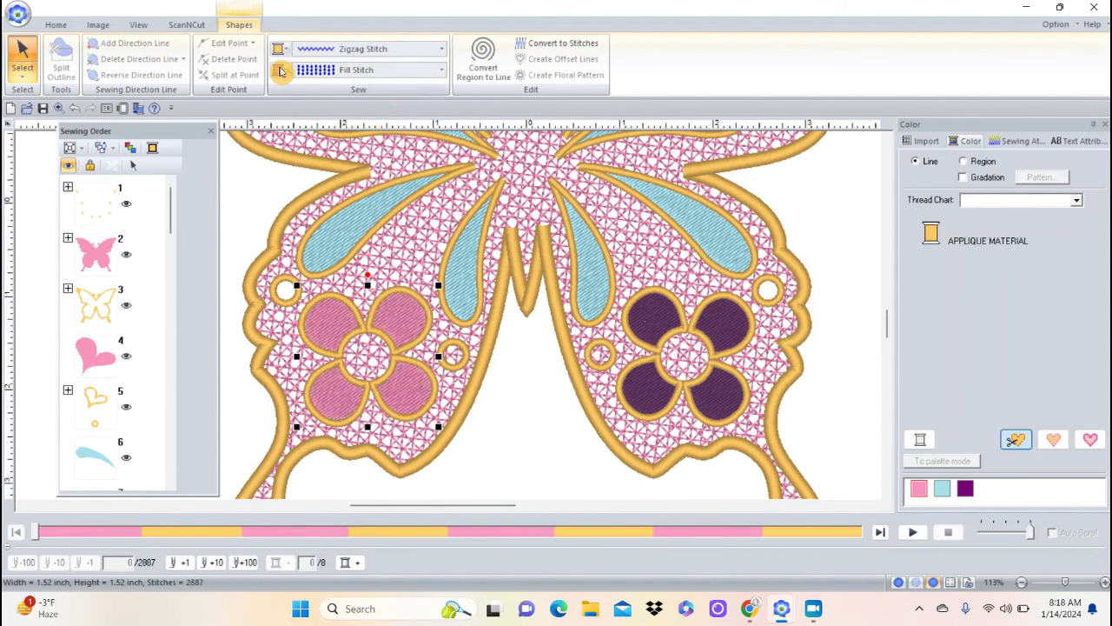
left_click(279, 70)
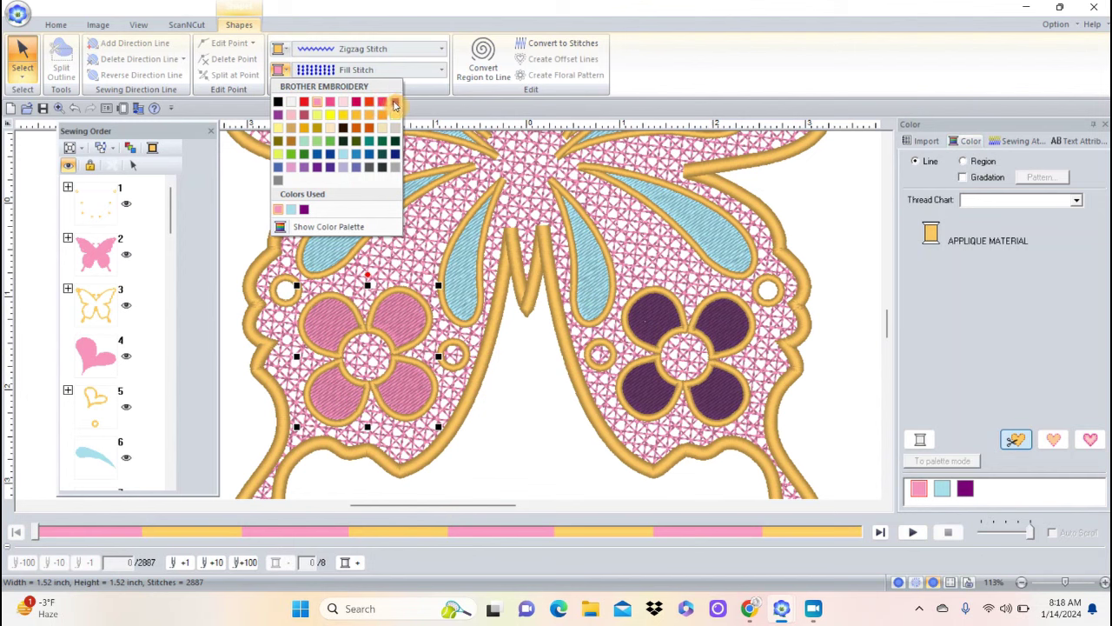
left_click(394, 104)
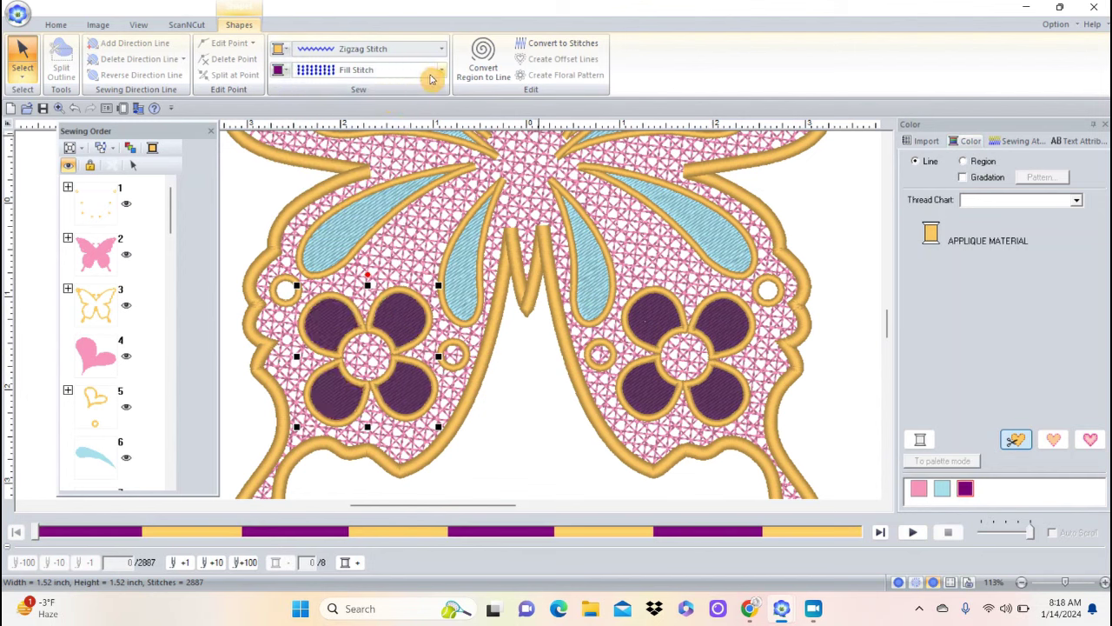
left_click(441, 73)
left_click(441, 73)
left_click(56, 23)
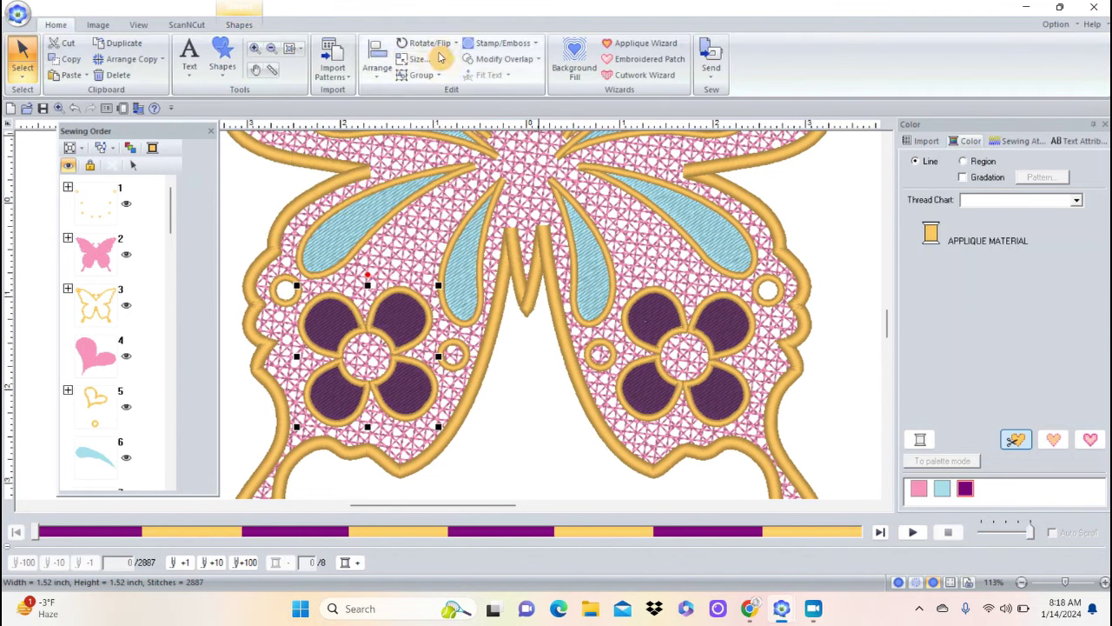
- Select every object of the whole butterfly and run Optimize Sewing Order
left_click(291, 52)
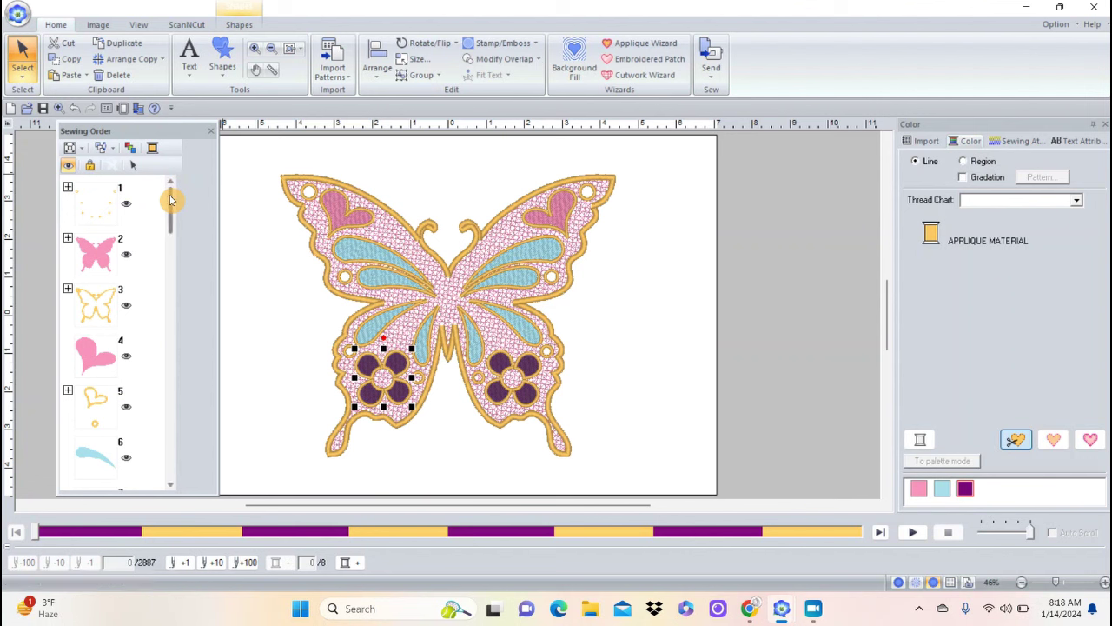
left_click_drag(170, 200, 163, 208)
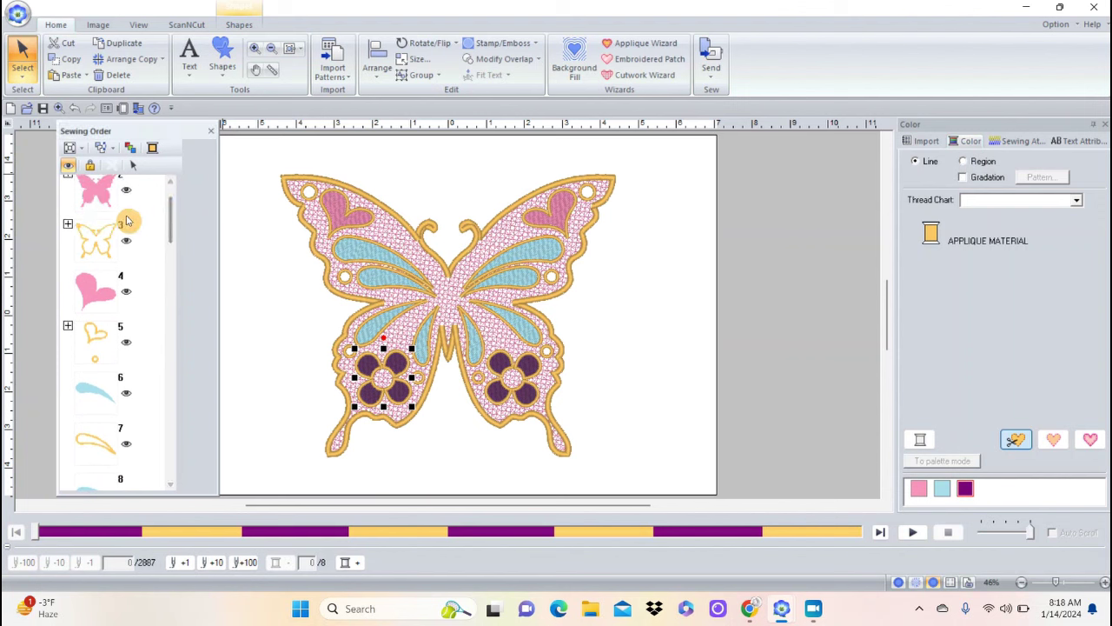
left_click_drag(170, 228, 171, 271)
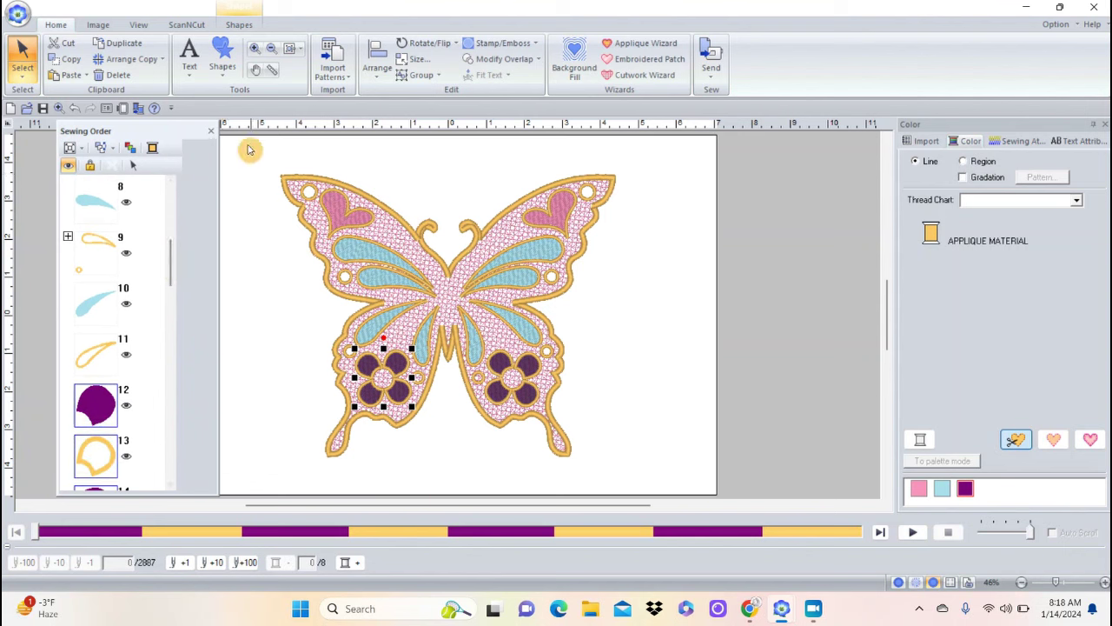
left_click(286, 191)
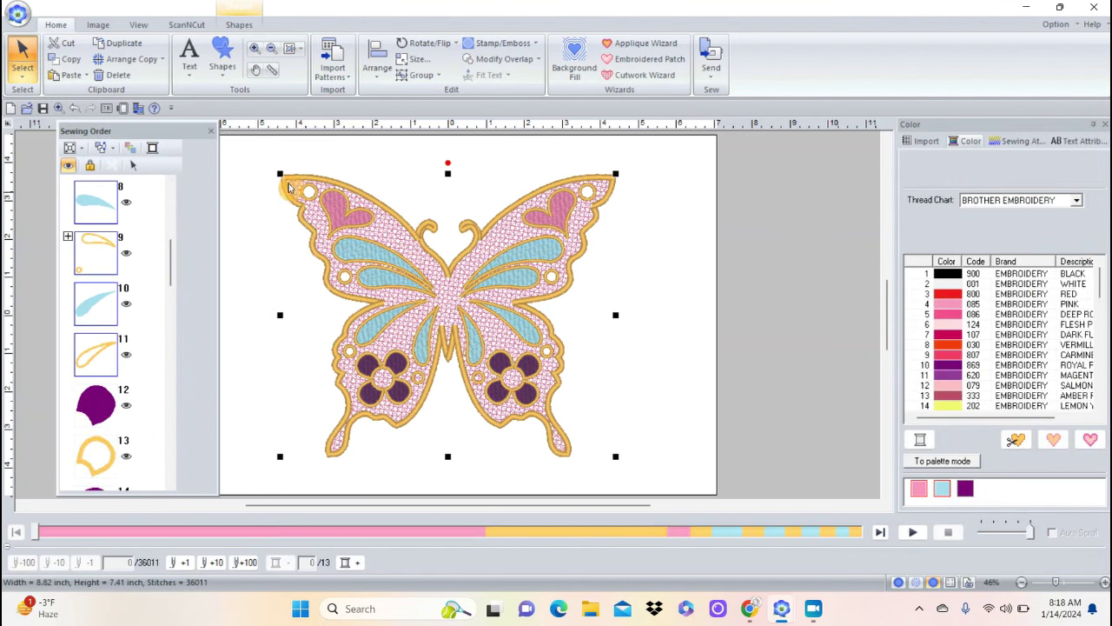
left_click_drag(257, 163, 631, 466)
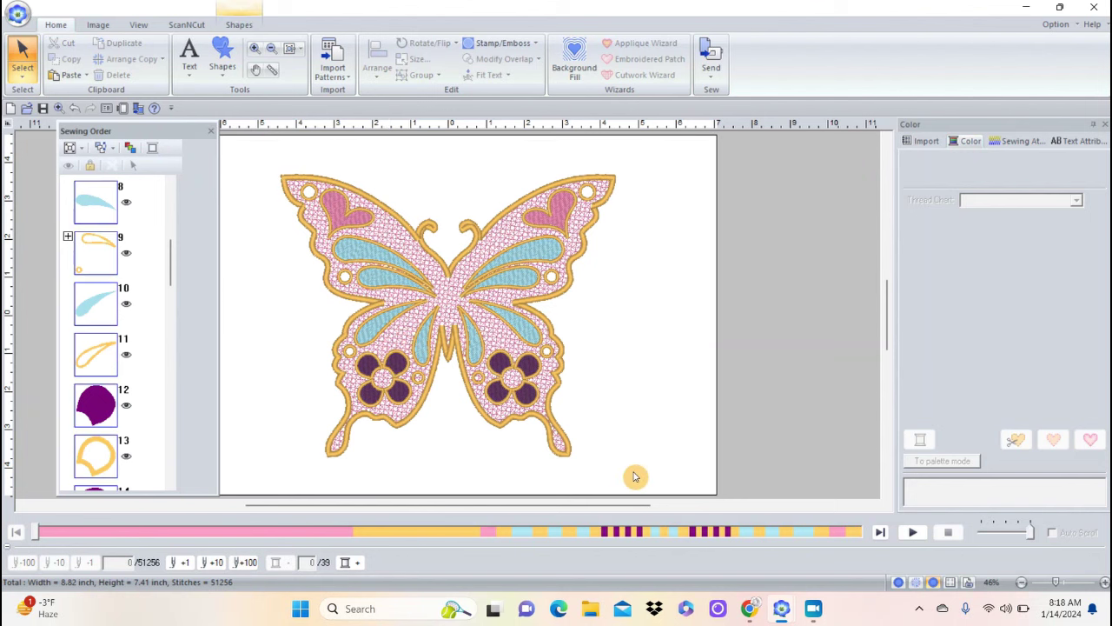
left_click(131, 150)
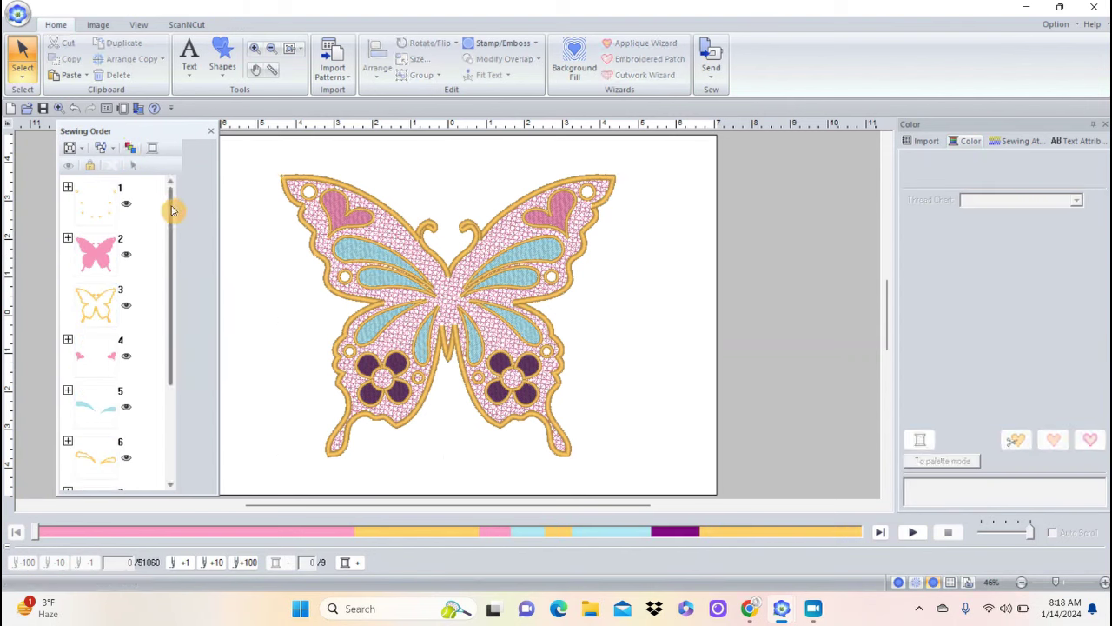
- Drag the pink hearts group into the pink butterfly fill group
left_click(107, 210)
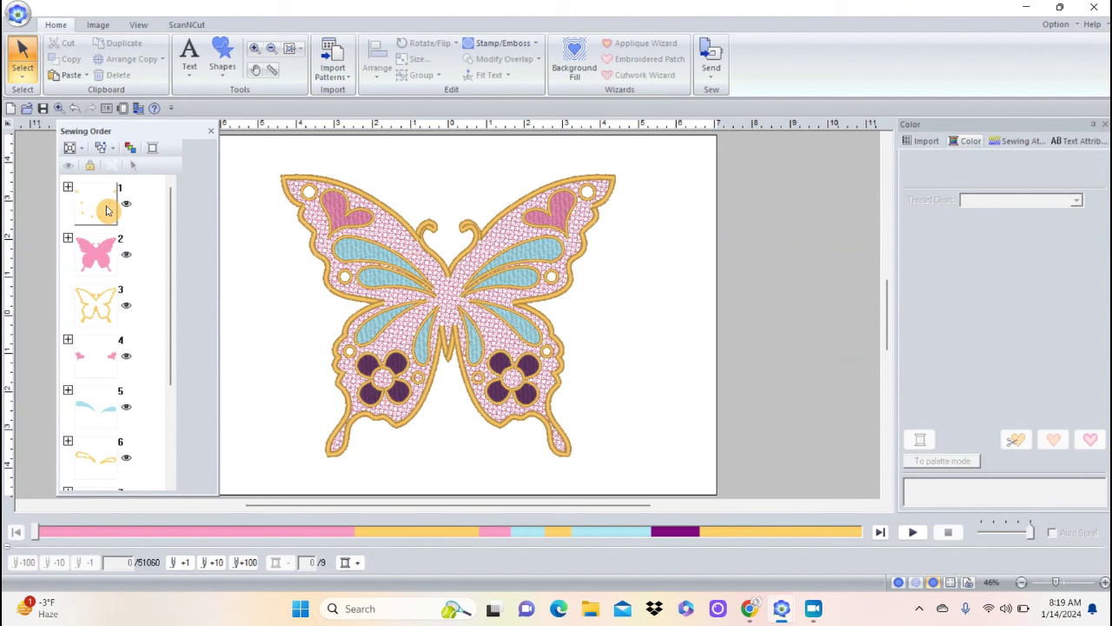
left_click(99, 302)
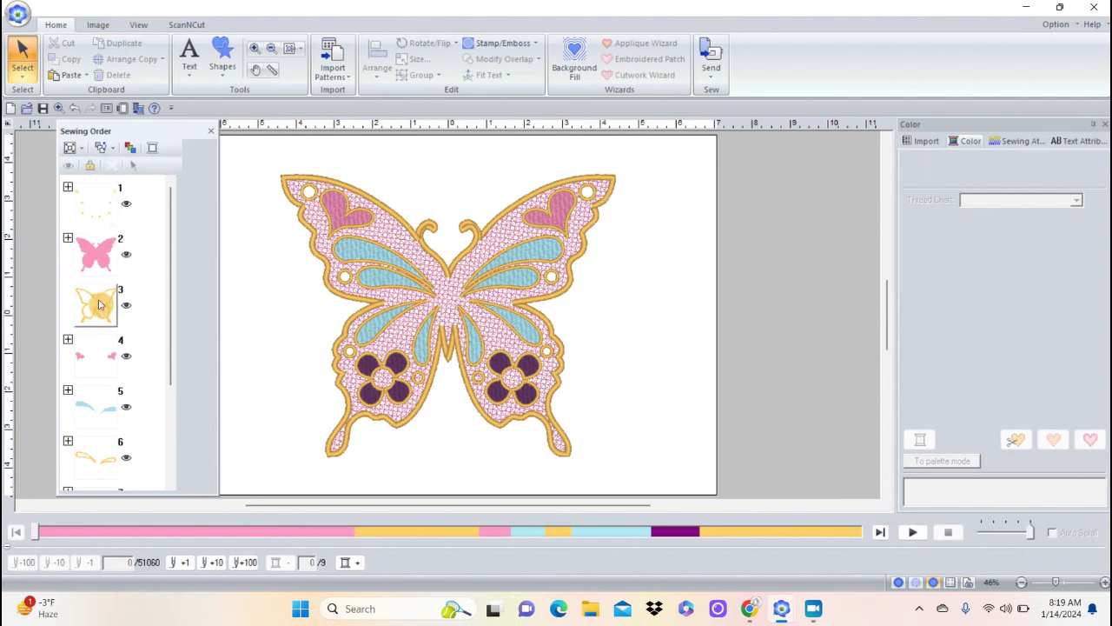
left_click(102, 359)
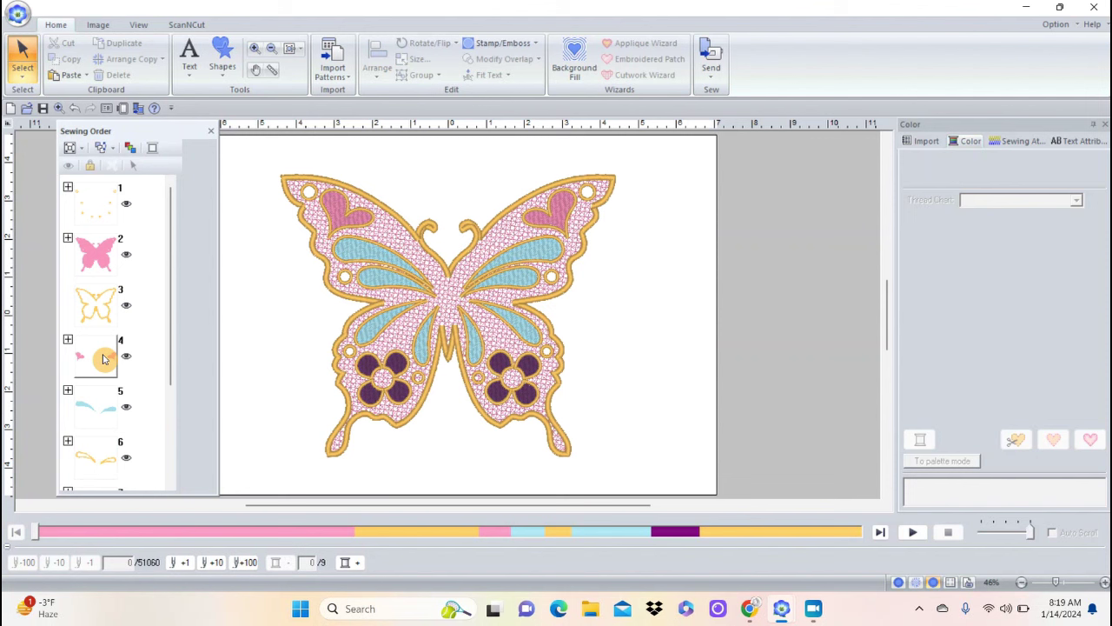
left_click(104, 409)
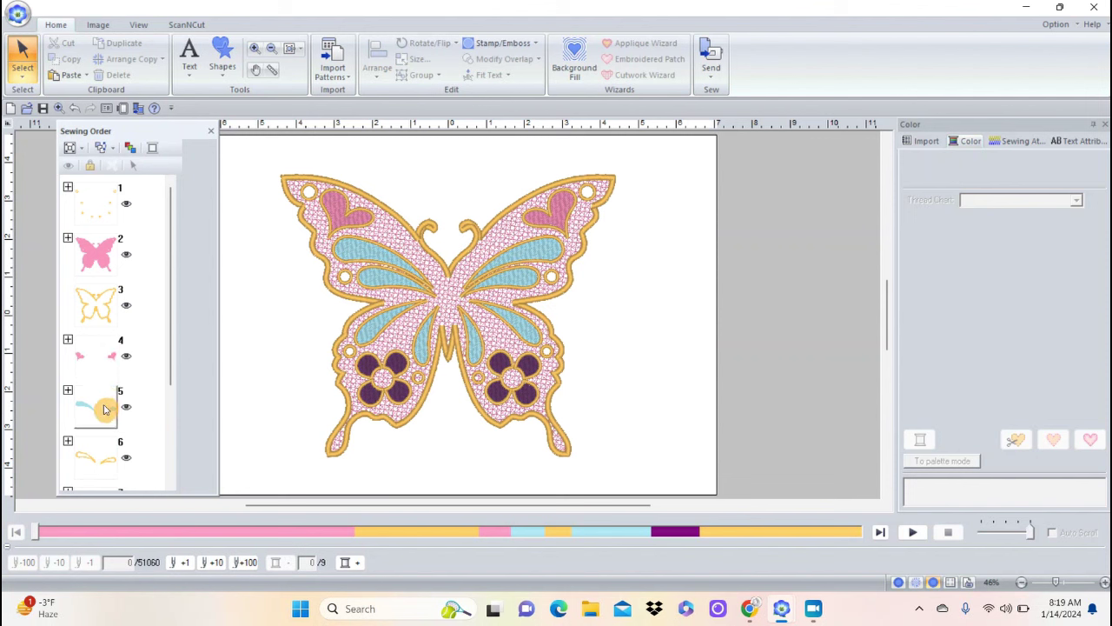
left_click(113, 252)
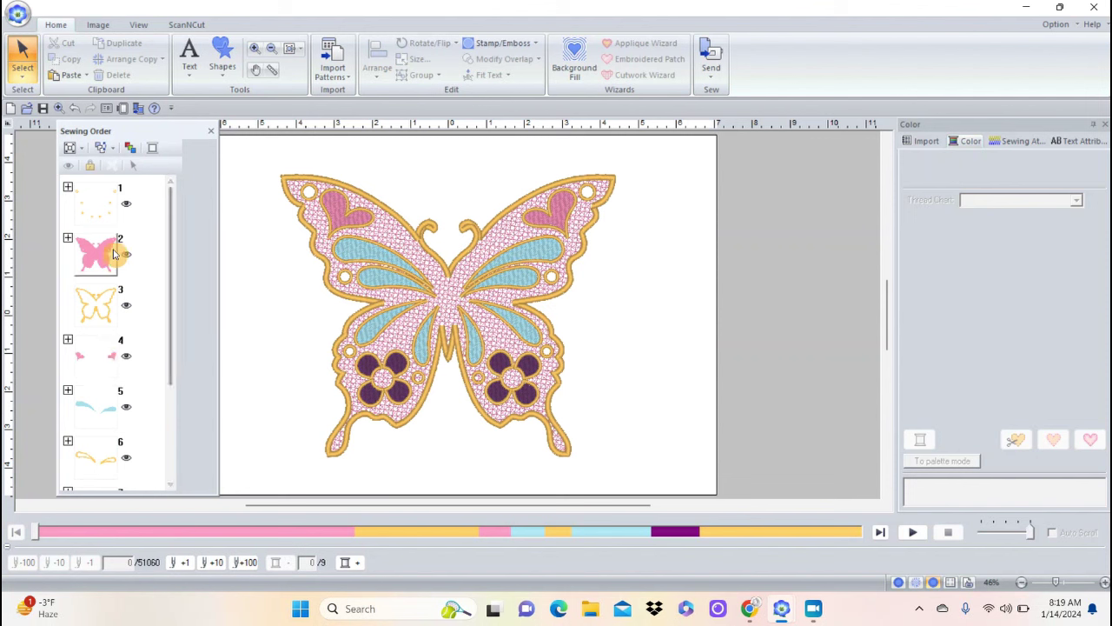
left_click(100, 299)
left_click(108, 362)
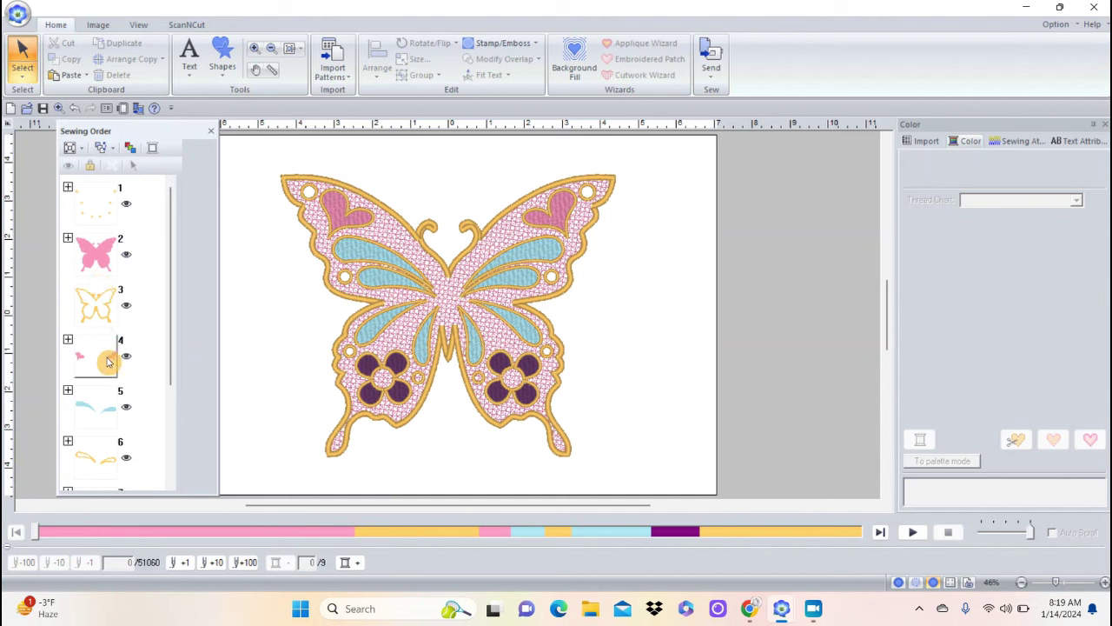
left_click_drag(108, 363, 104, 280)
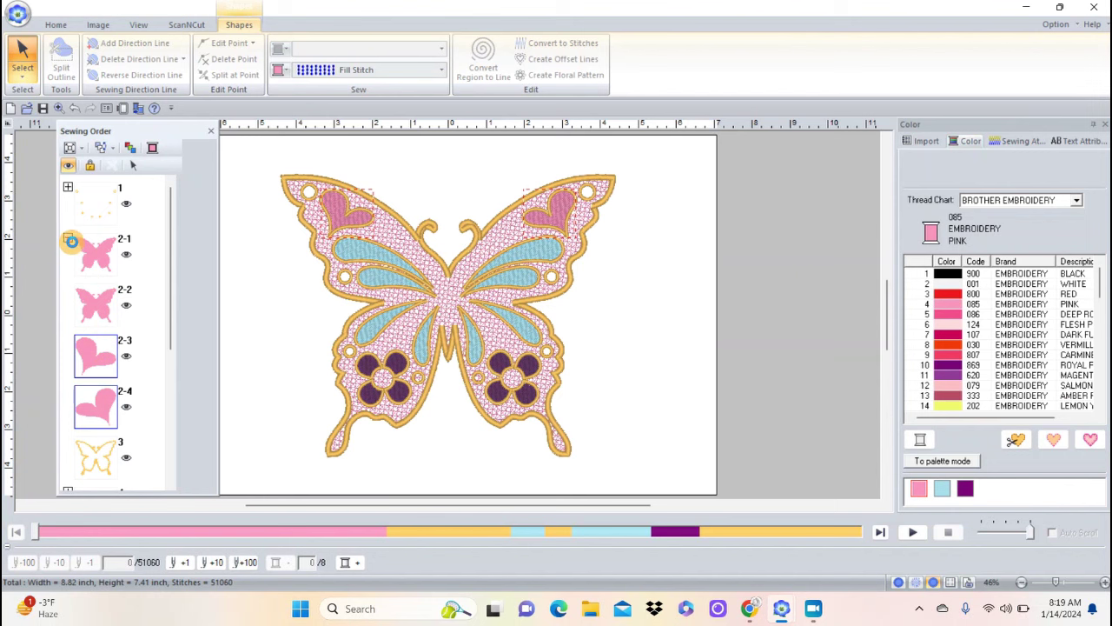
- Review the pink fill group, then expand the blue teardrops group
left_click(70, 241)
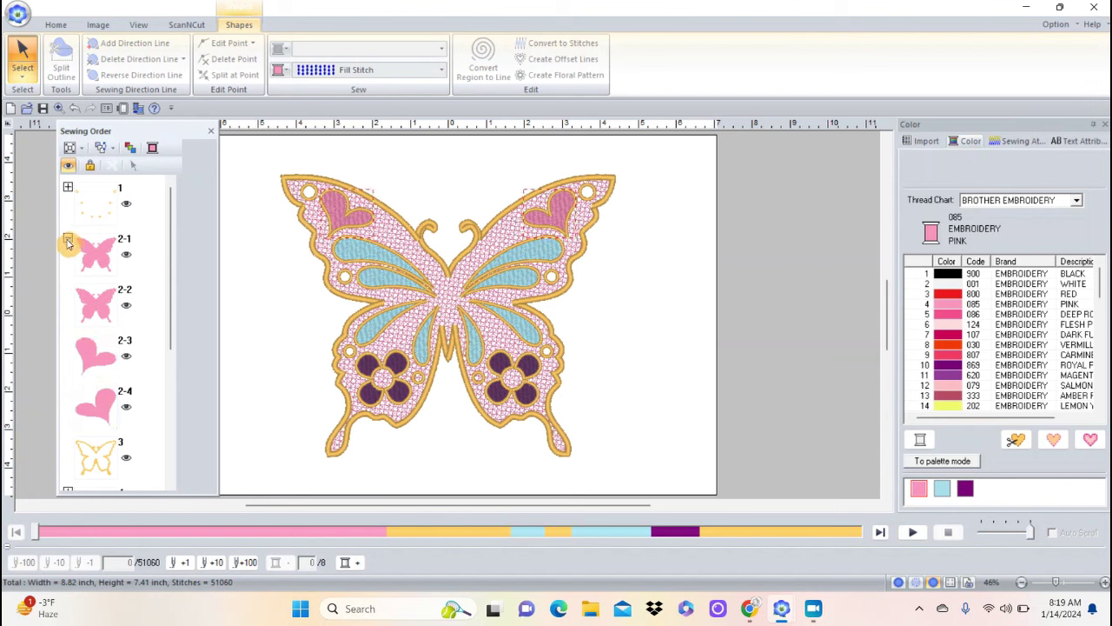
left_click(70, 242)
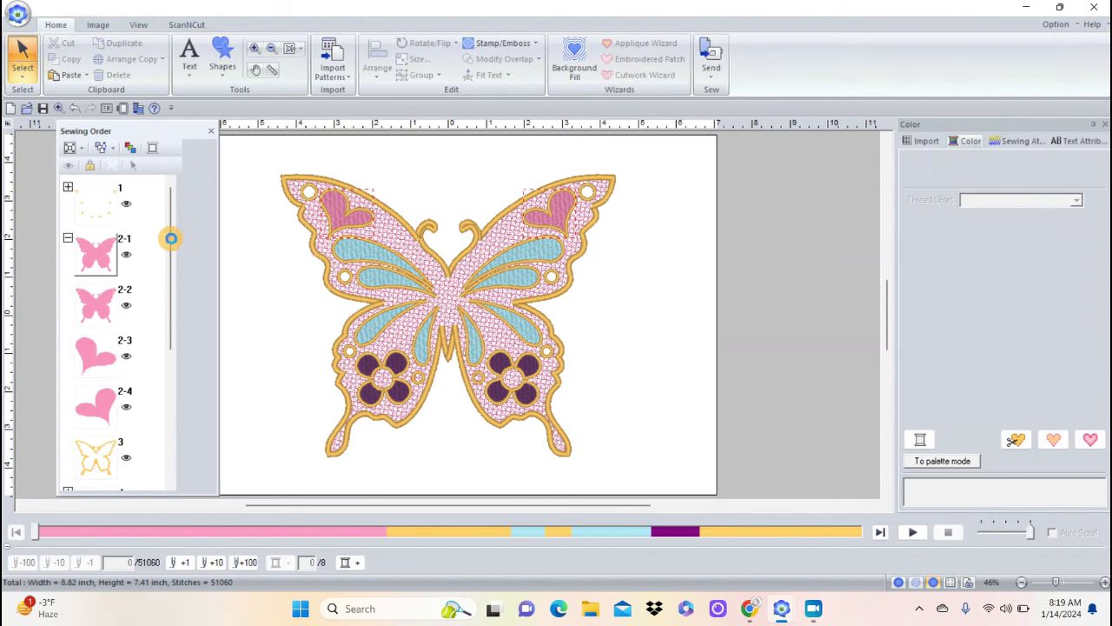
left_click(170, 237)
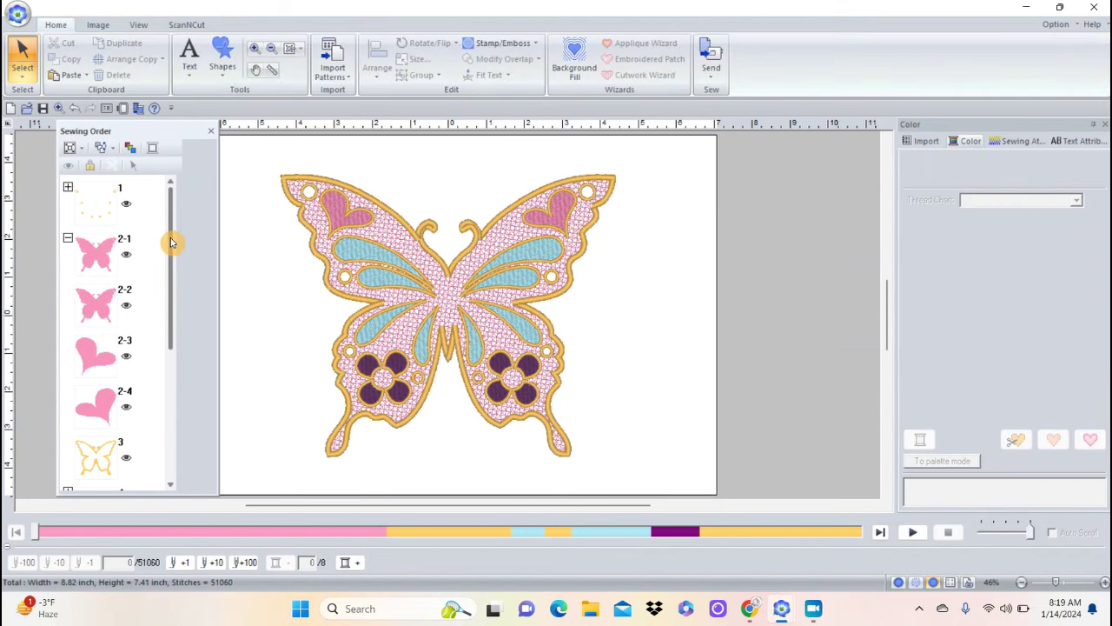
left_click_drag(171, 243, 162, 354)
left_click(96, 304)
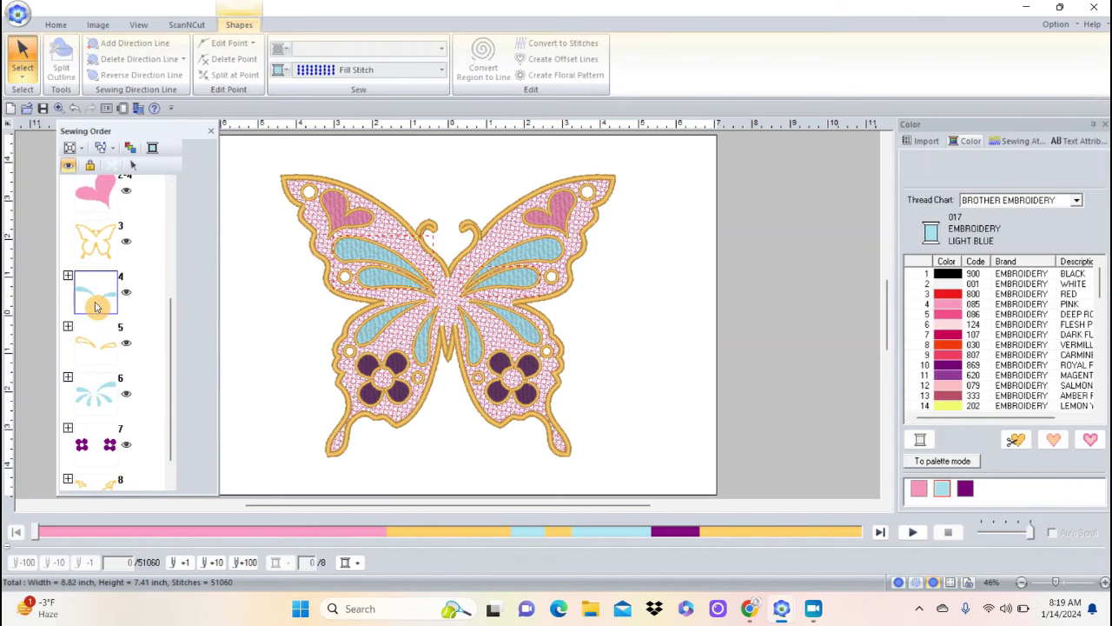
left_click(99, 397)
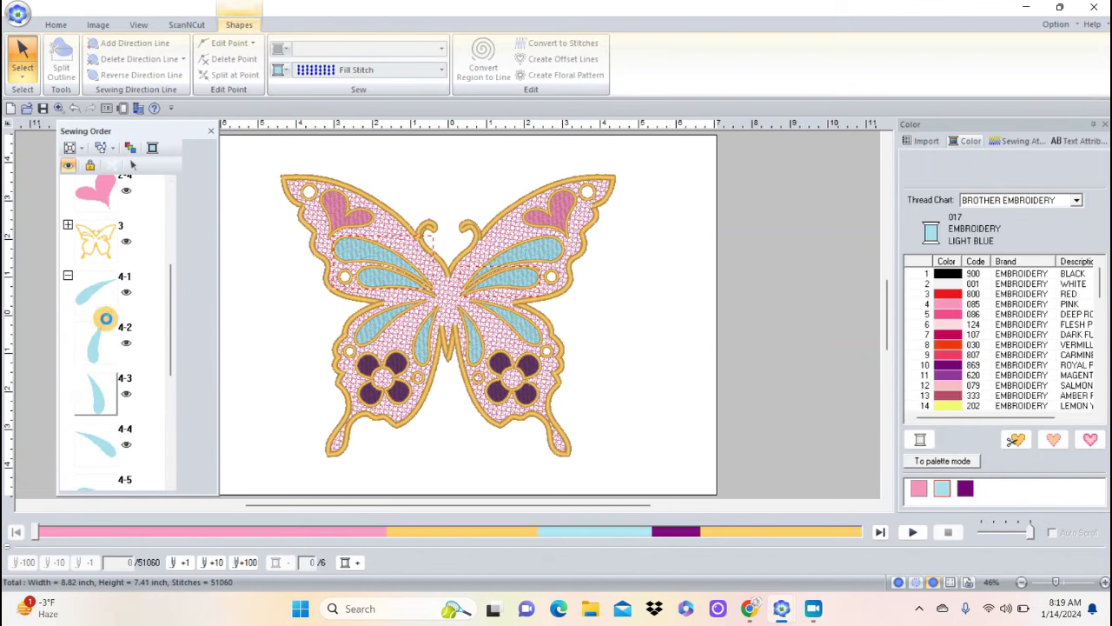
- Set the gold outline group to Sew Last and collapse the teardrops group
left_click(97, 242)
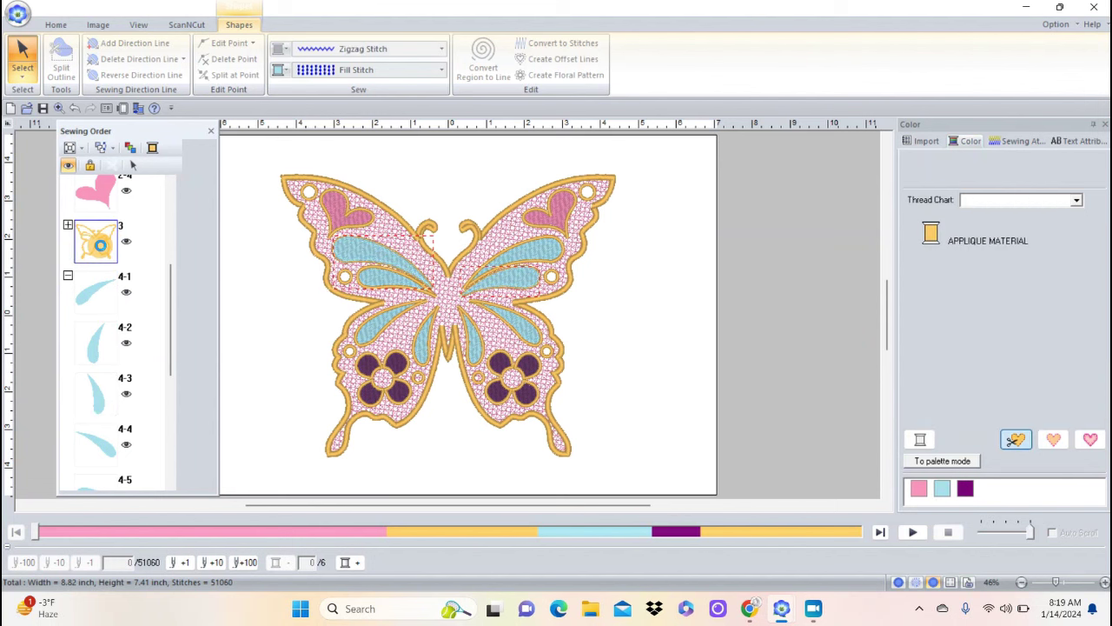
left_click(101, 147)
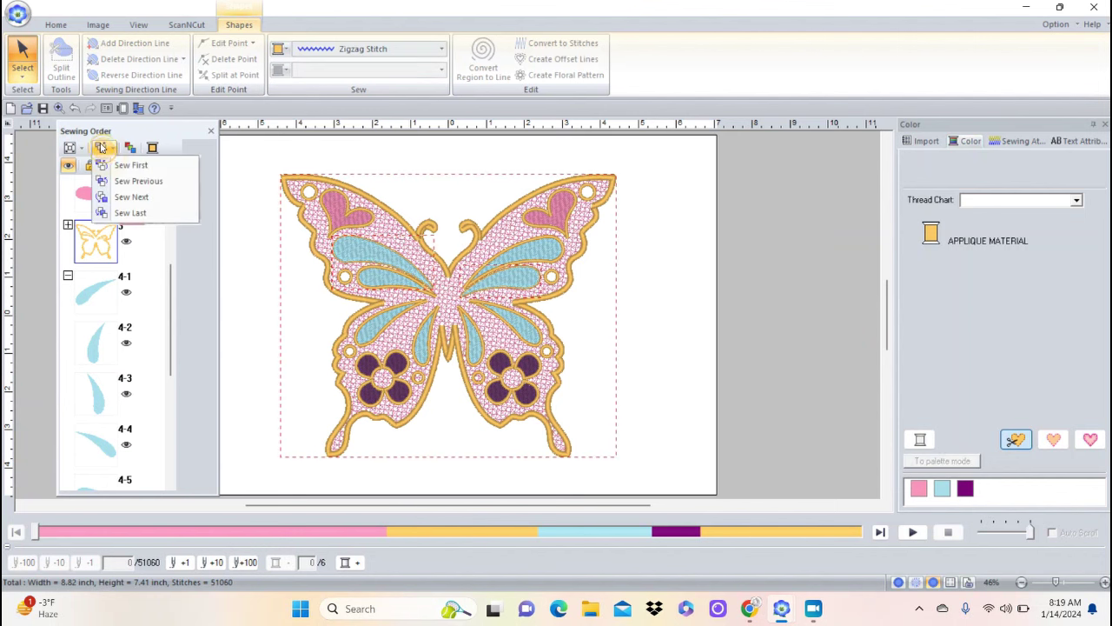
left_click(128, 212)
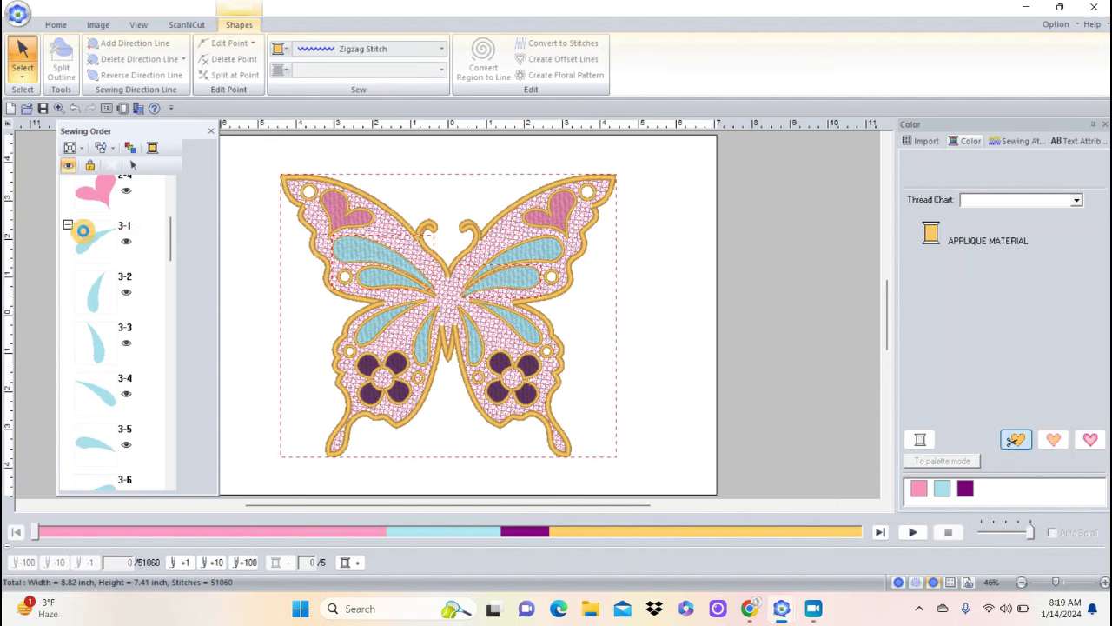
left_click(69, 226)
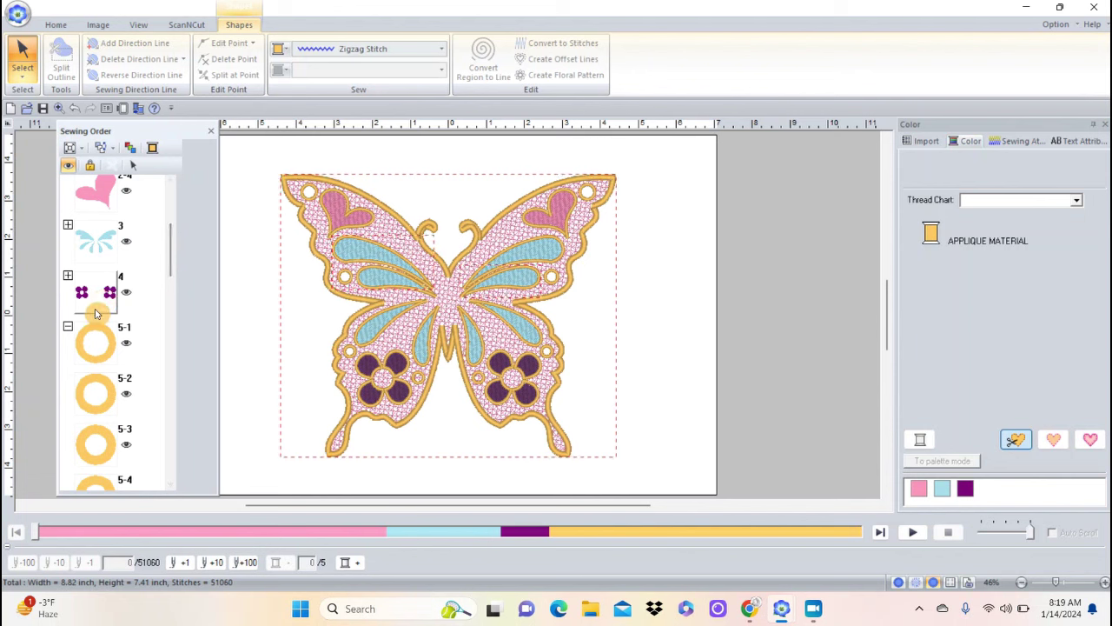
- Drag the small gold circles group into the gold outline group and collapse the groups
left_click(67, 328)
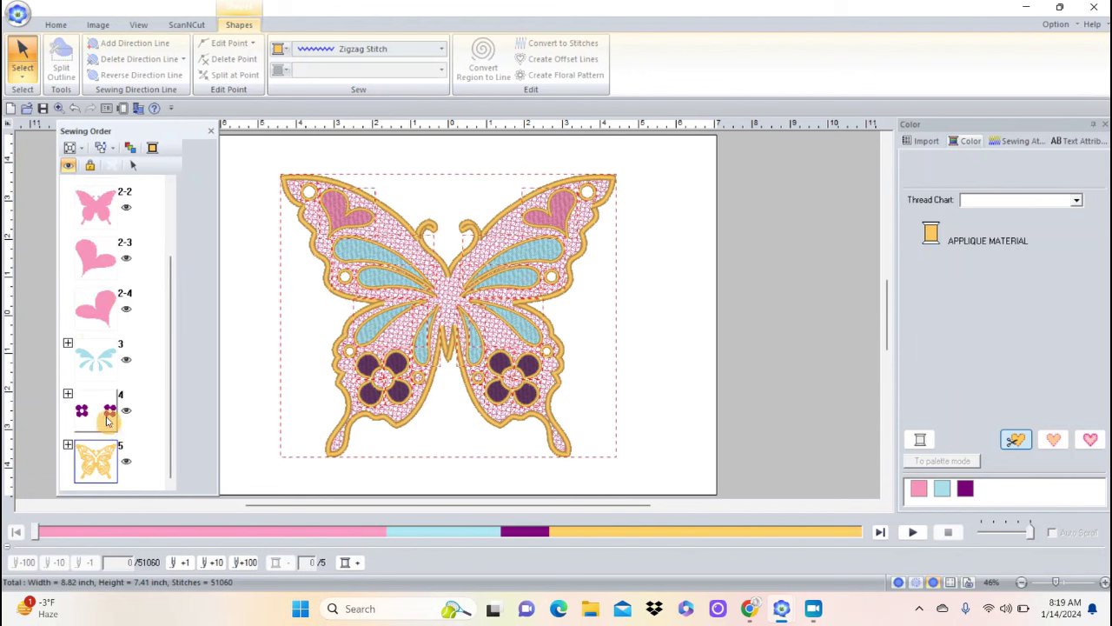
left_click_drag(168, 278, 164, 231)
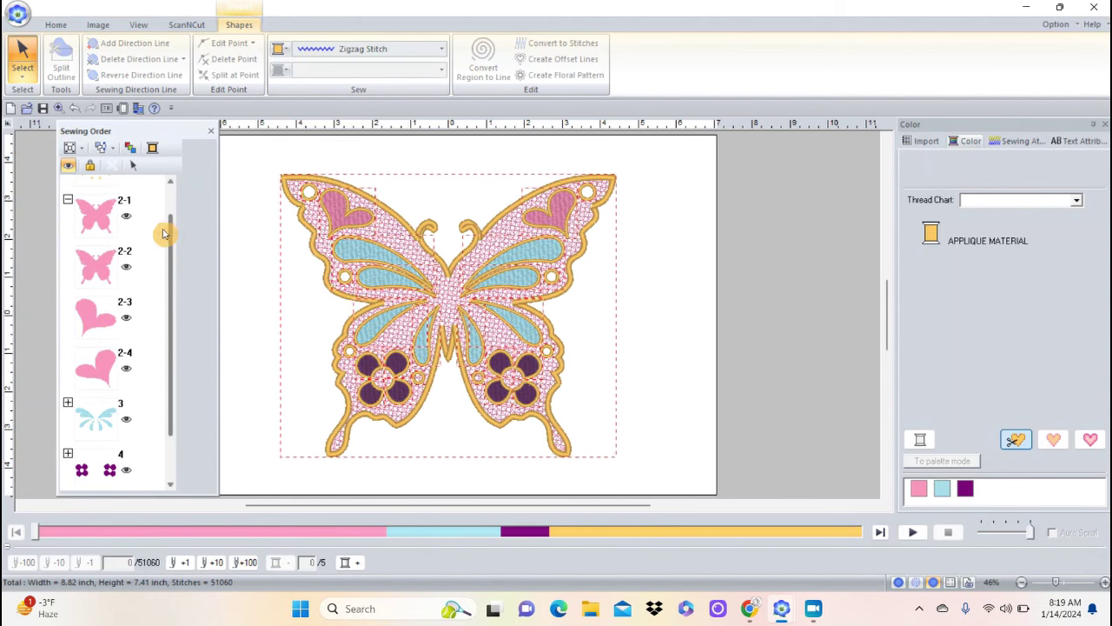
left_click(68, 201)
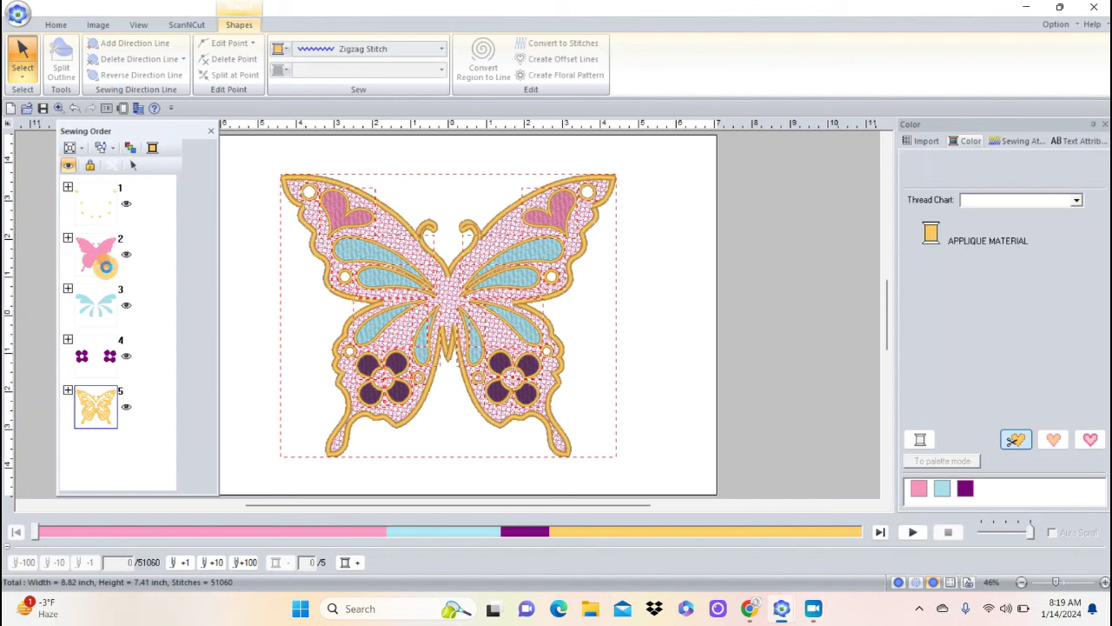
left_click(98, 208)
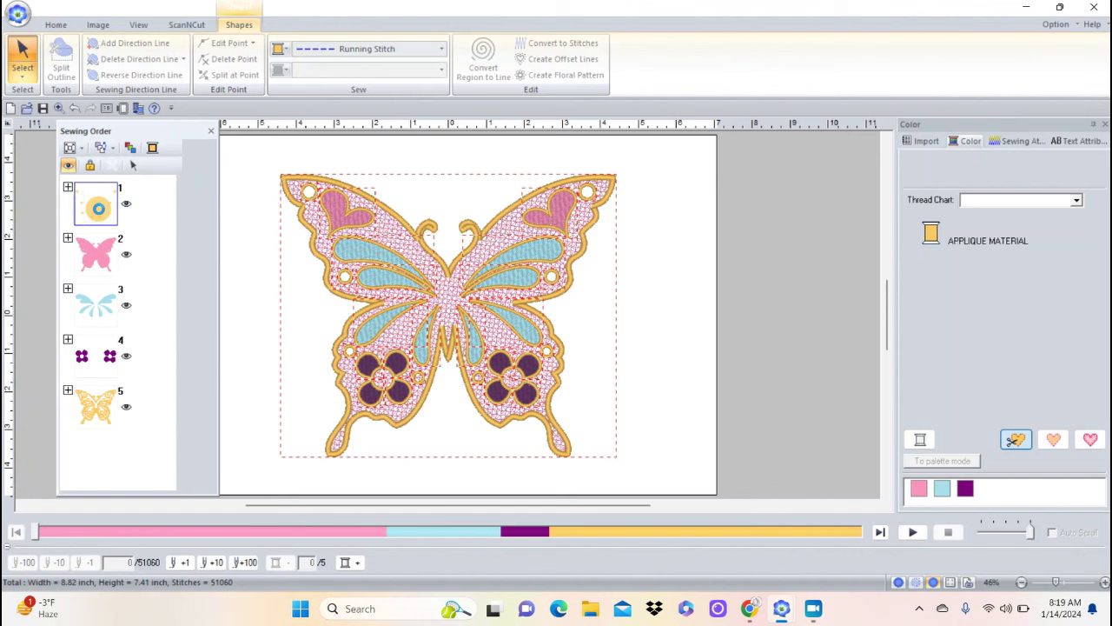
left_click(101, 214)
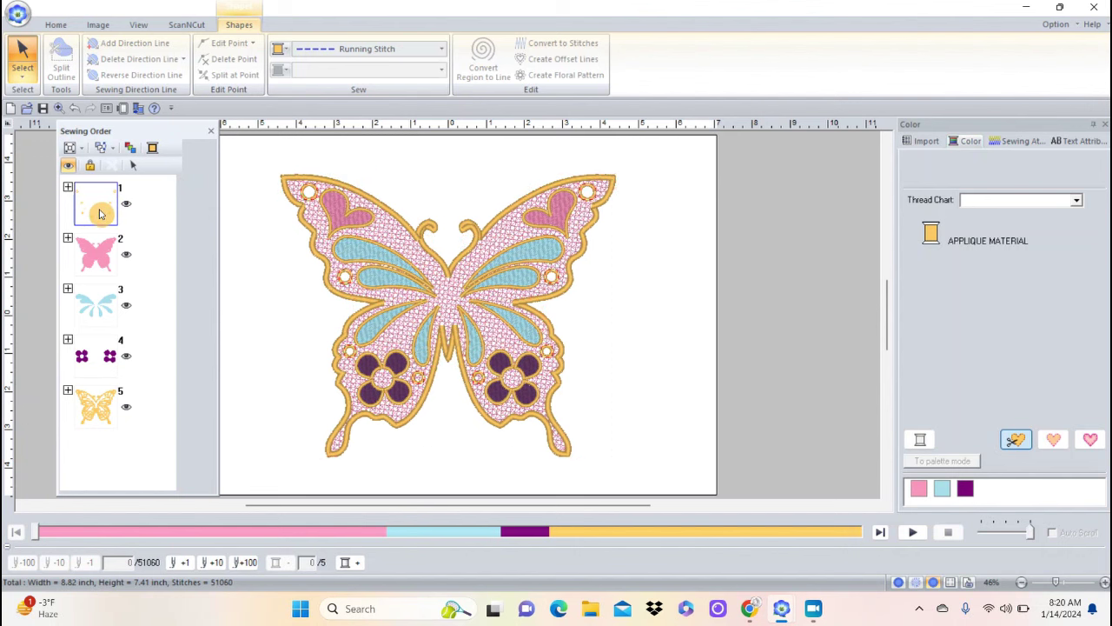
left_click_drag(100, 214, 96, 380)
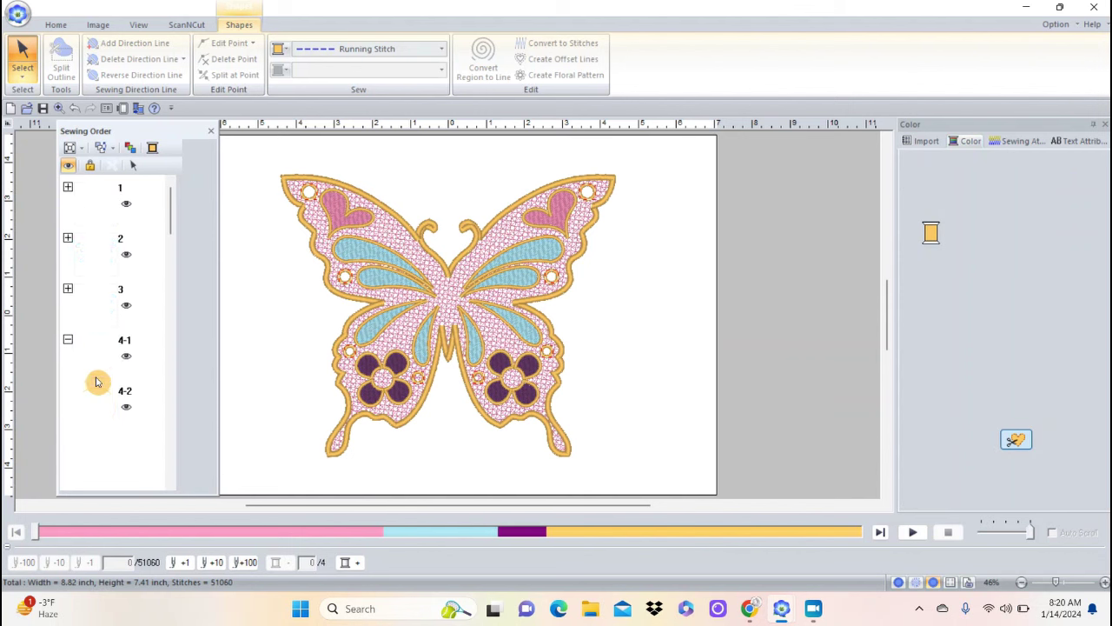
left_click(69, 341)
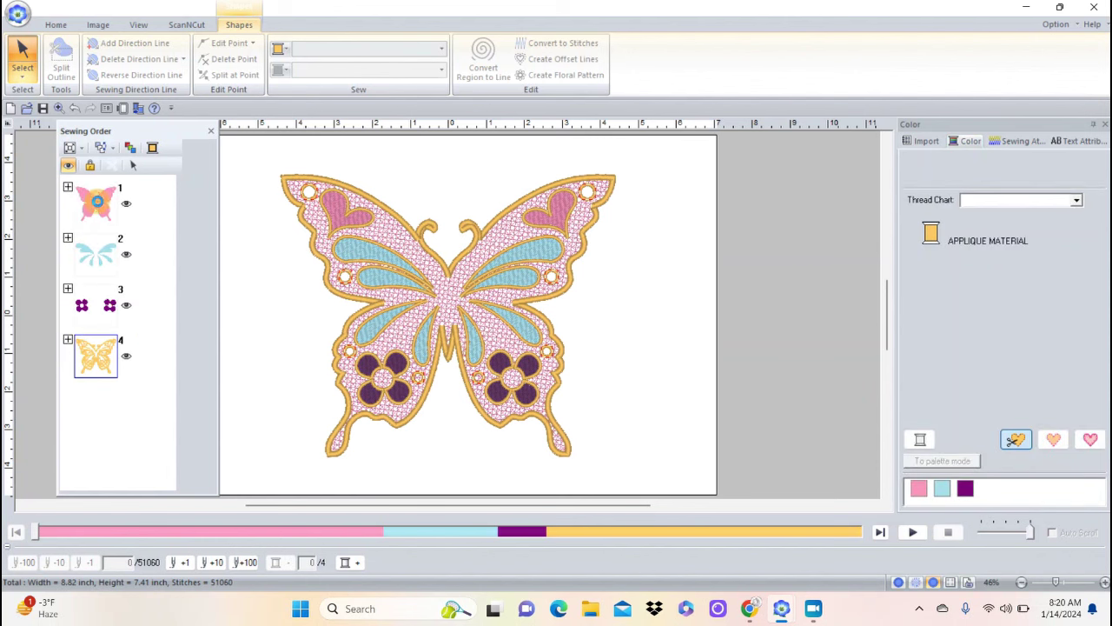
left_click(92, 203)
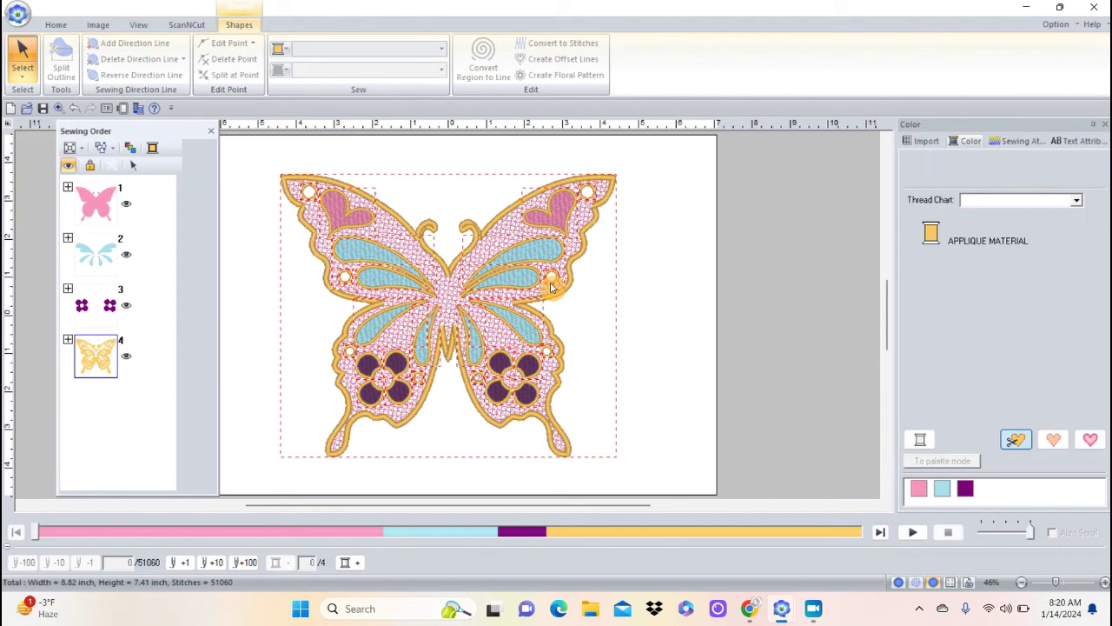
- Select every object in outline group 4 and change its sew line colour to White 001
right_click(106, 356)
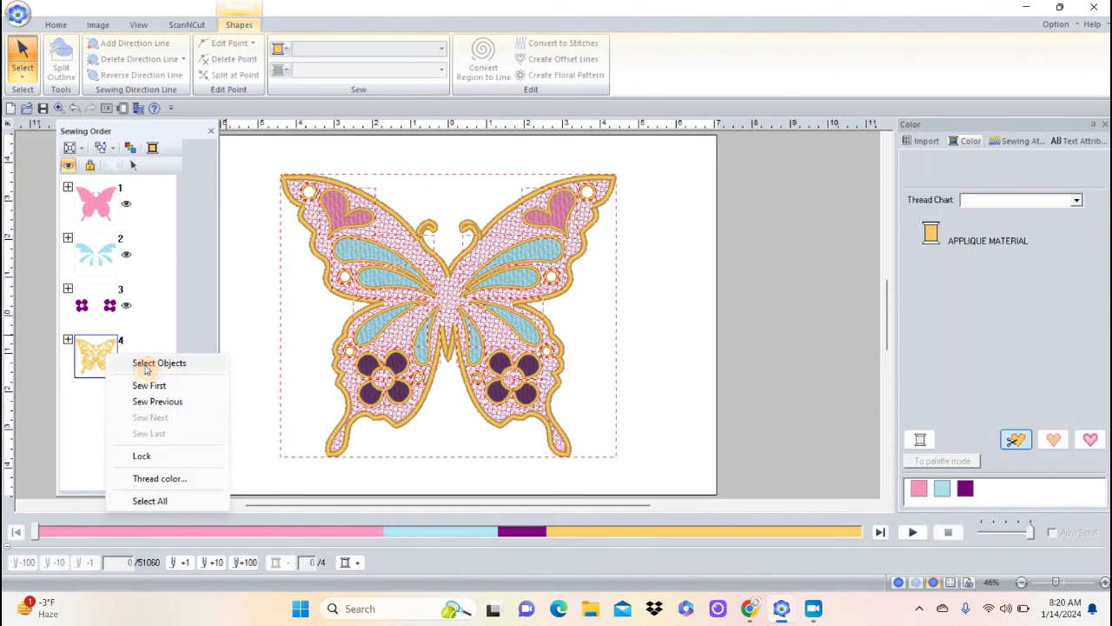
left_click(142, 363)
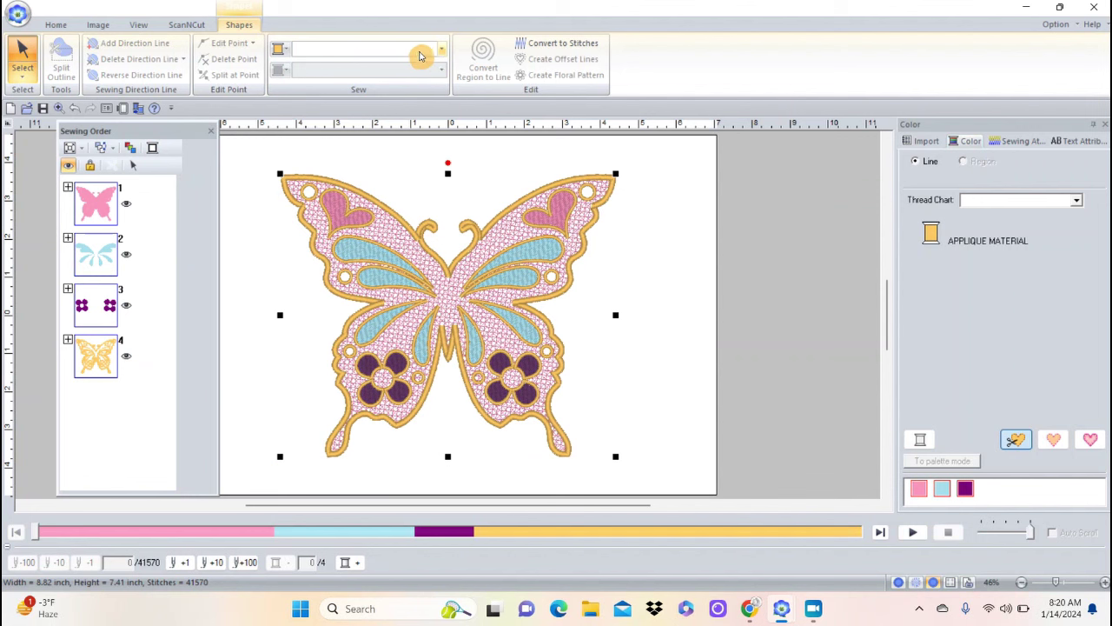
left_click(278, 51)
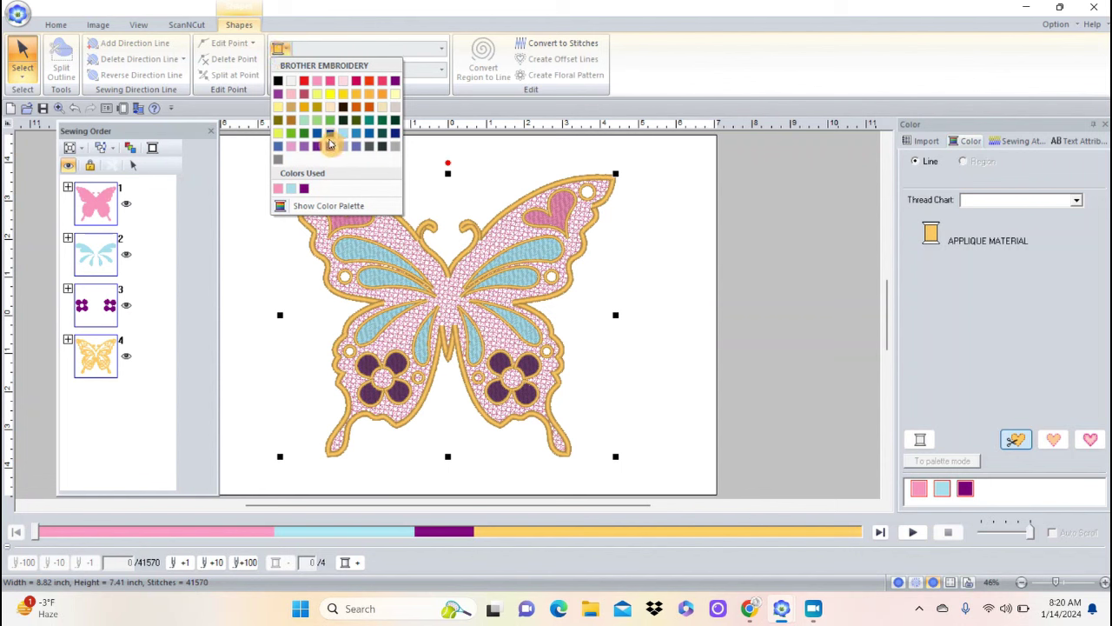
left_click(278, 81)
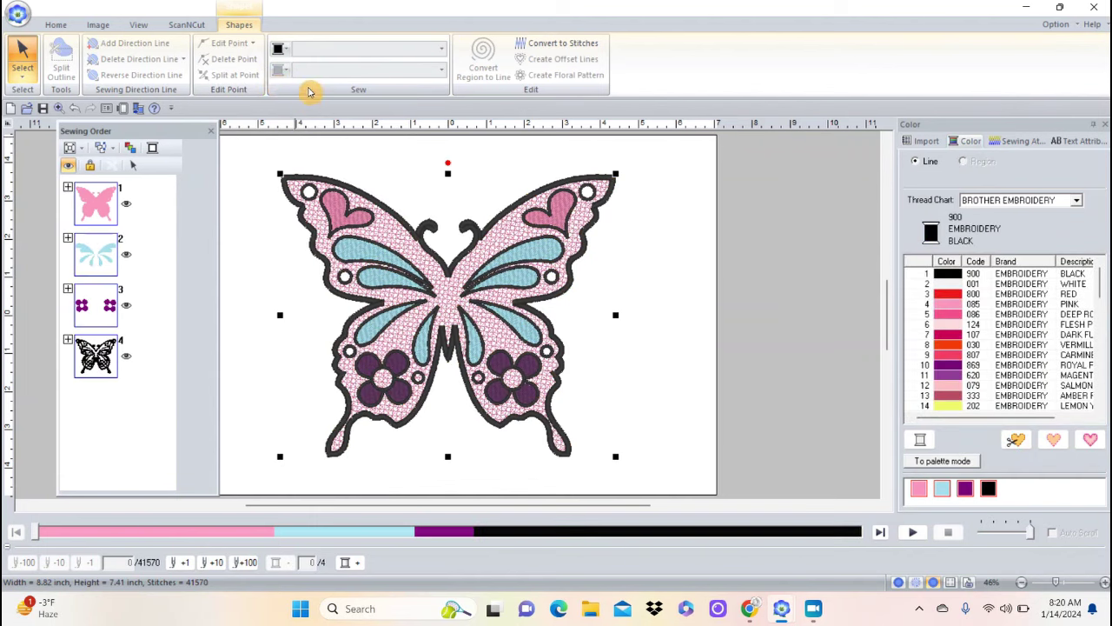
left_click(279, 50)
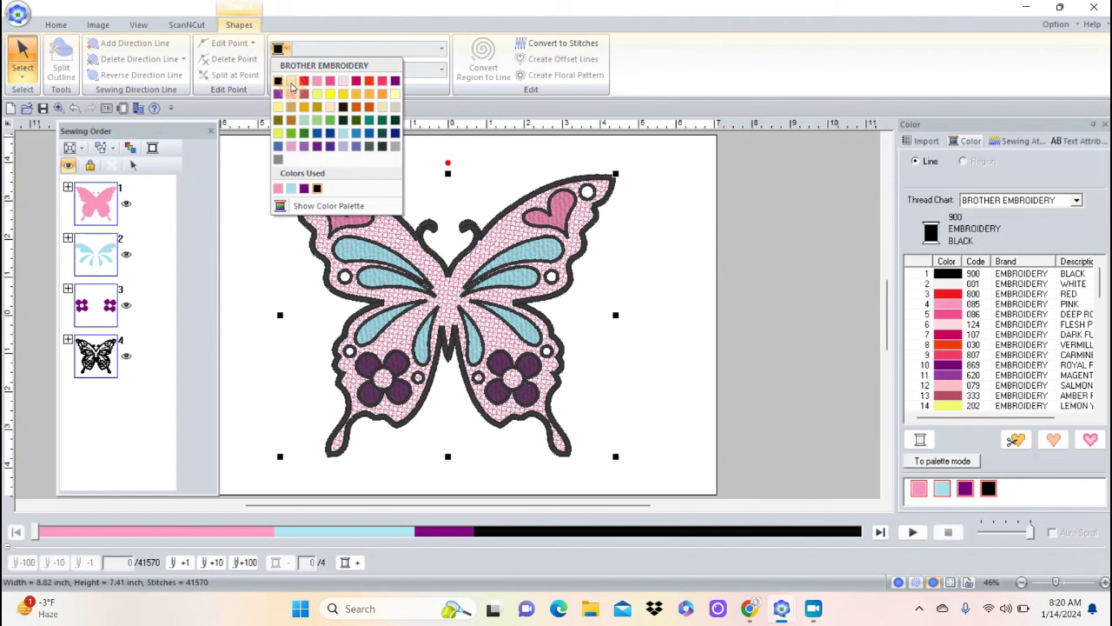
left_click(291, 81)
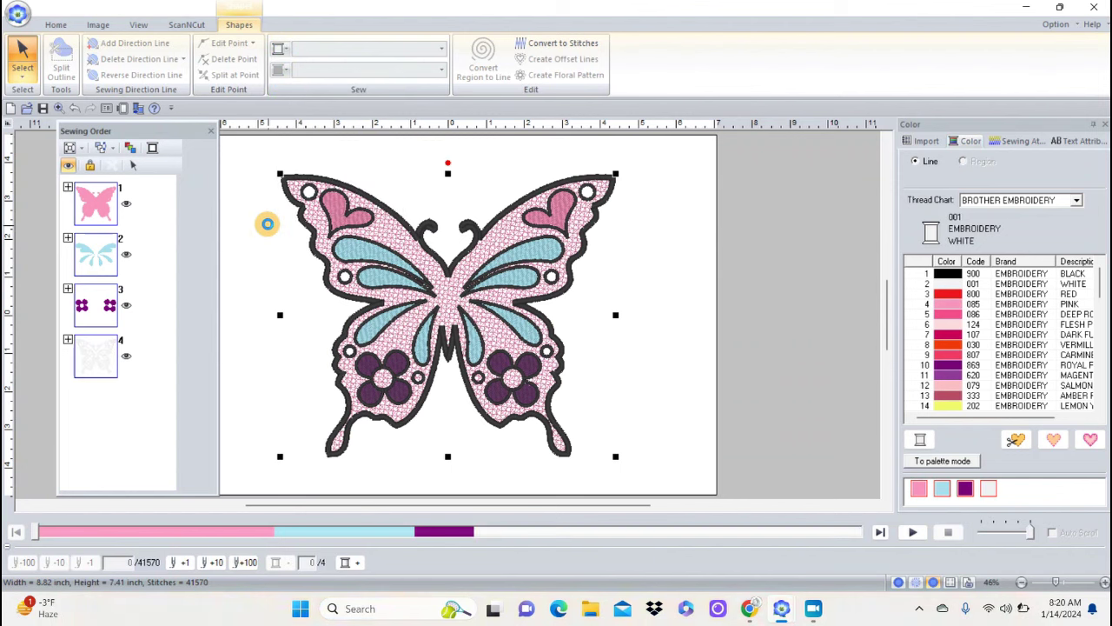
left_click(266, 224)
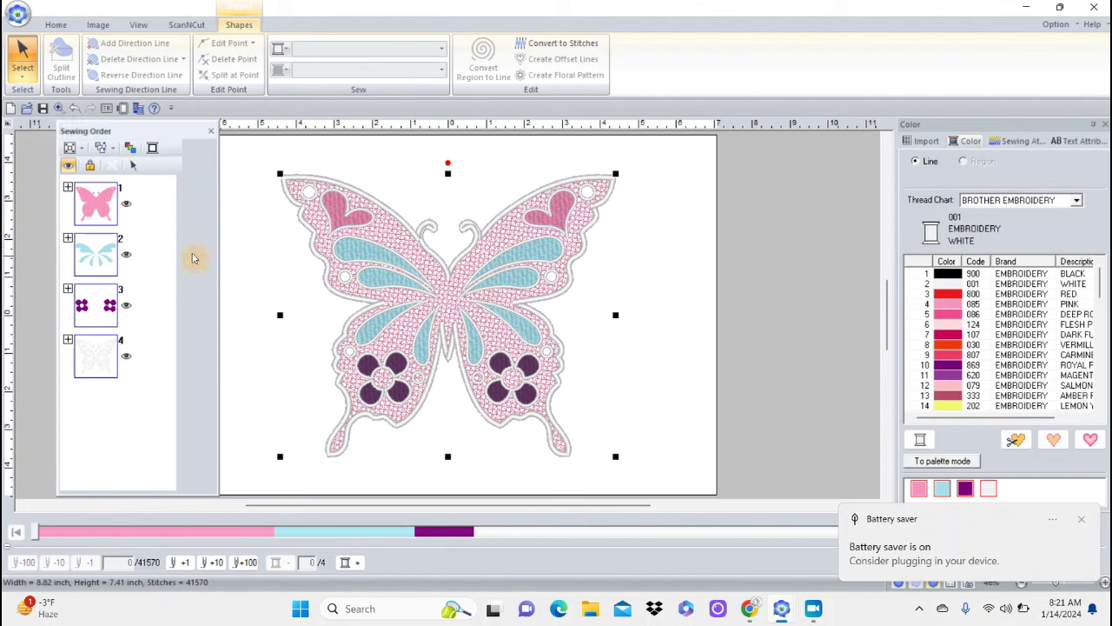
left_click(168, 239)
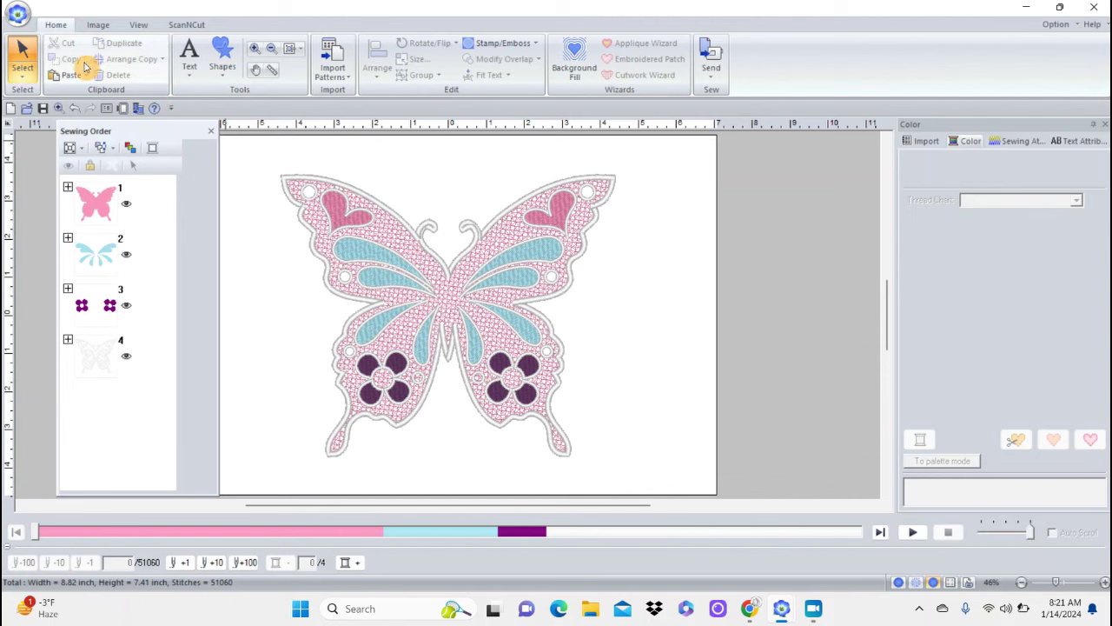
left_click(18, 15)
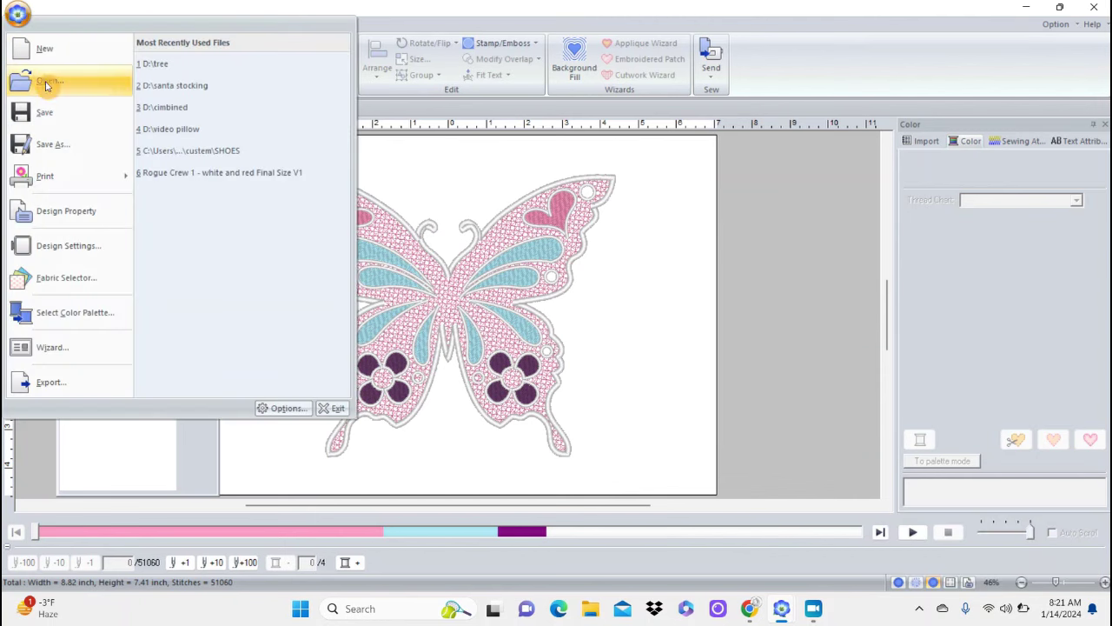
left_click(69, 211)
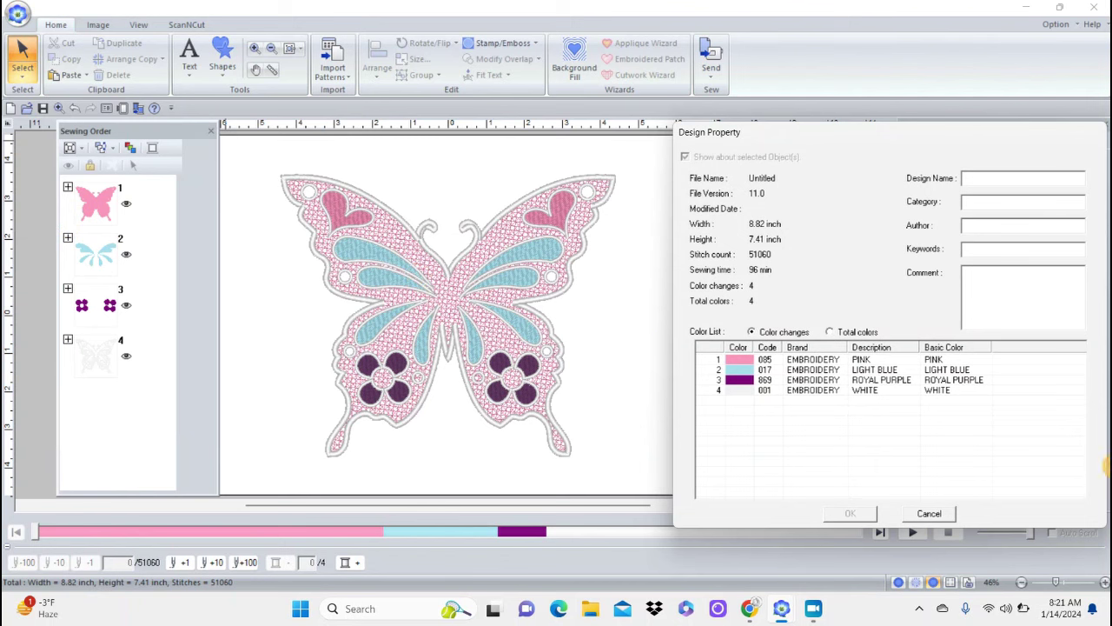
left_click(934, 514)
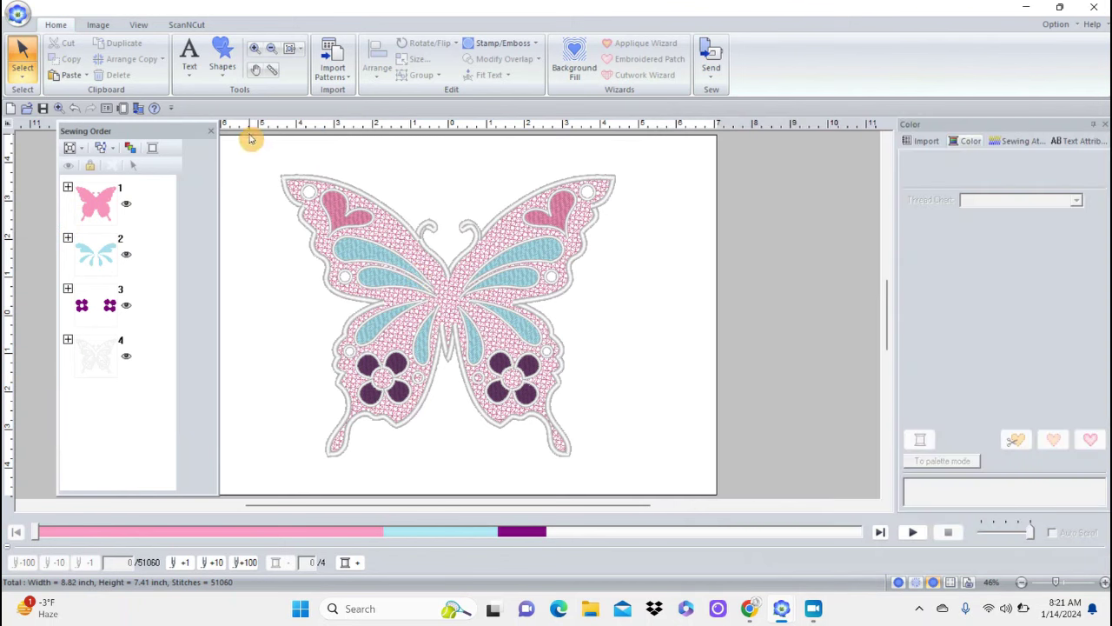
left_click(18, 14)
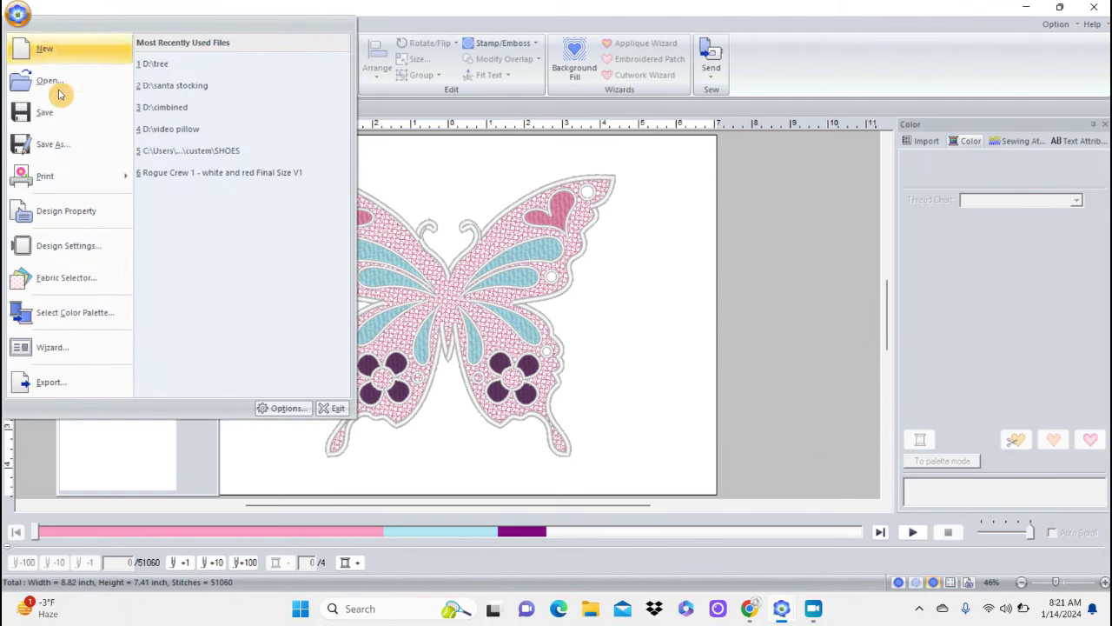
left_click(70, 245)
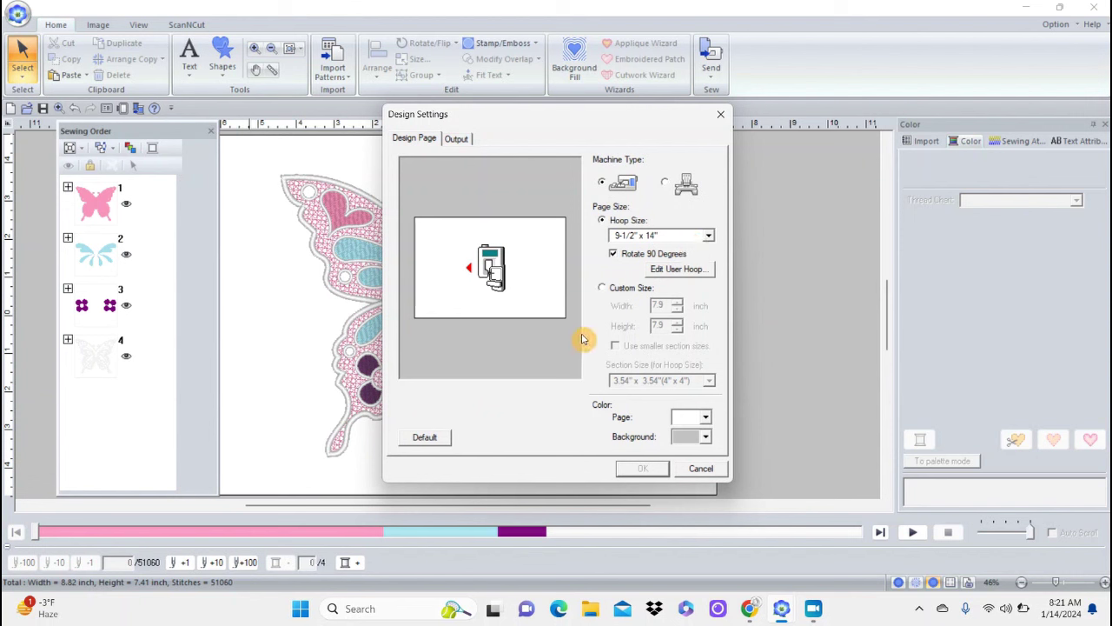
left_click(698, 469)
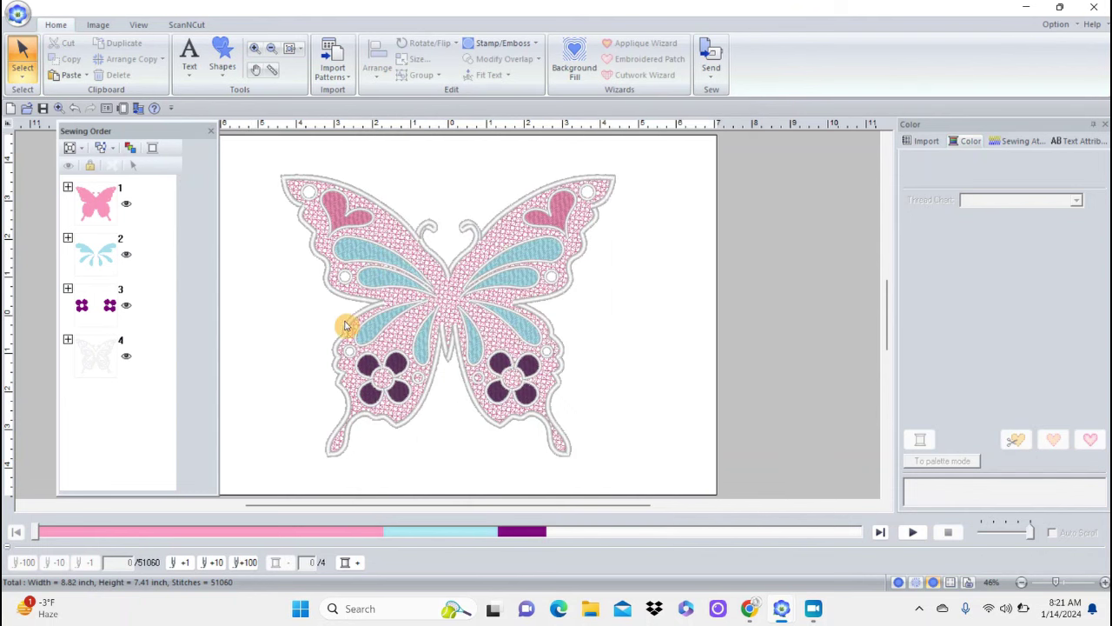
- Scale the whole butterfly down to 6.44 × 5.41 inches, then reselect it
left_click_drag(254, 145, 660, 462)
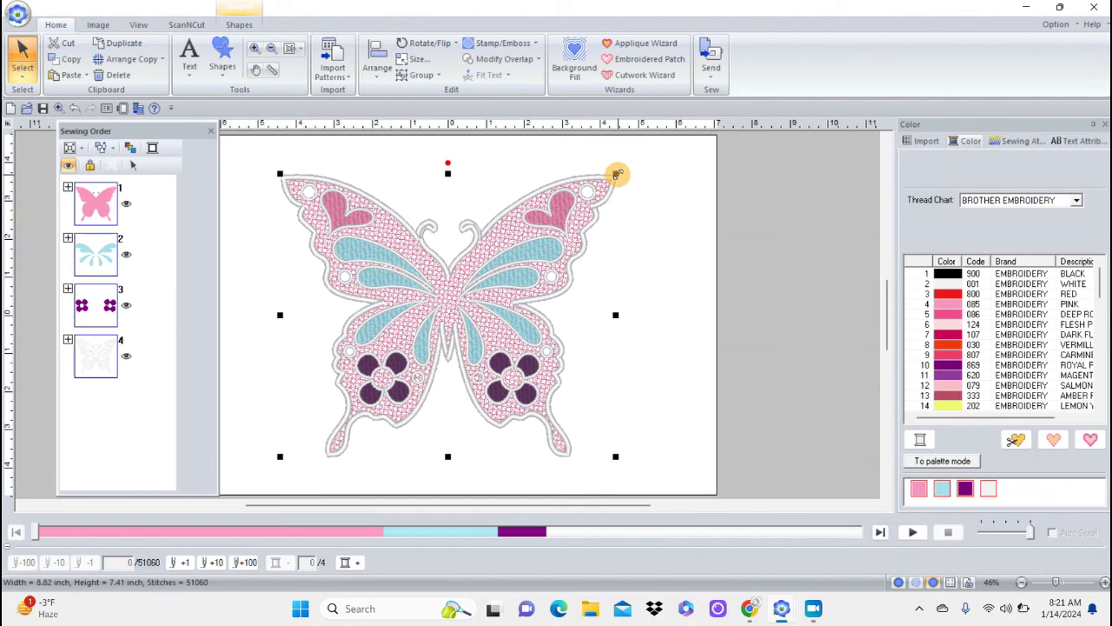
left_click_drag(617, 175, 576, 267)
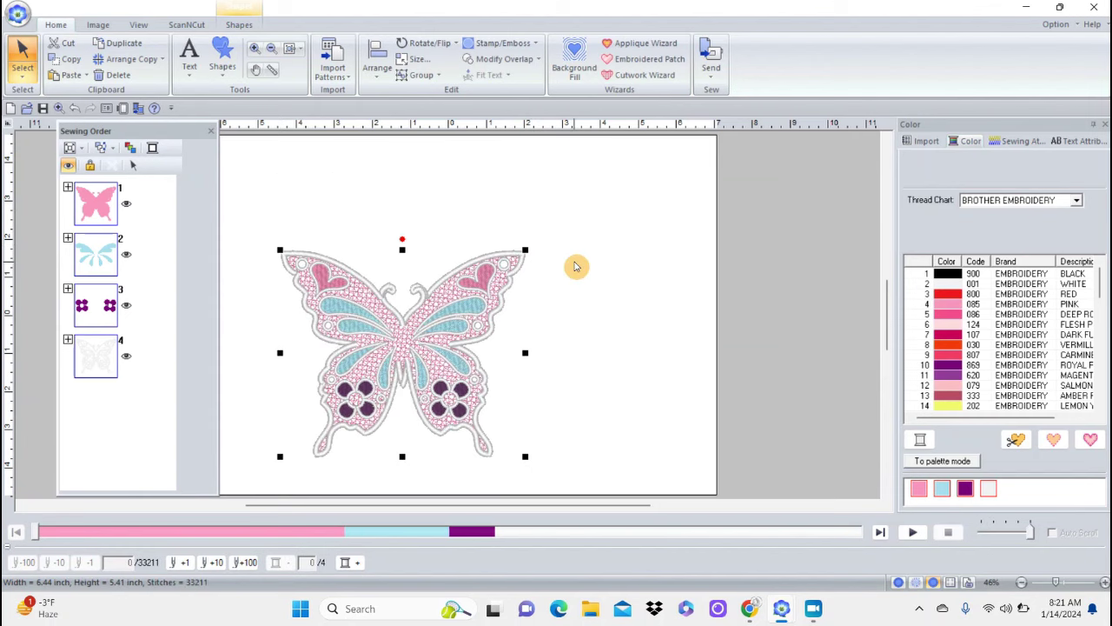
left_click(573, 267)
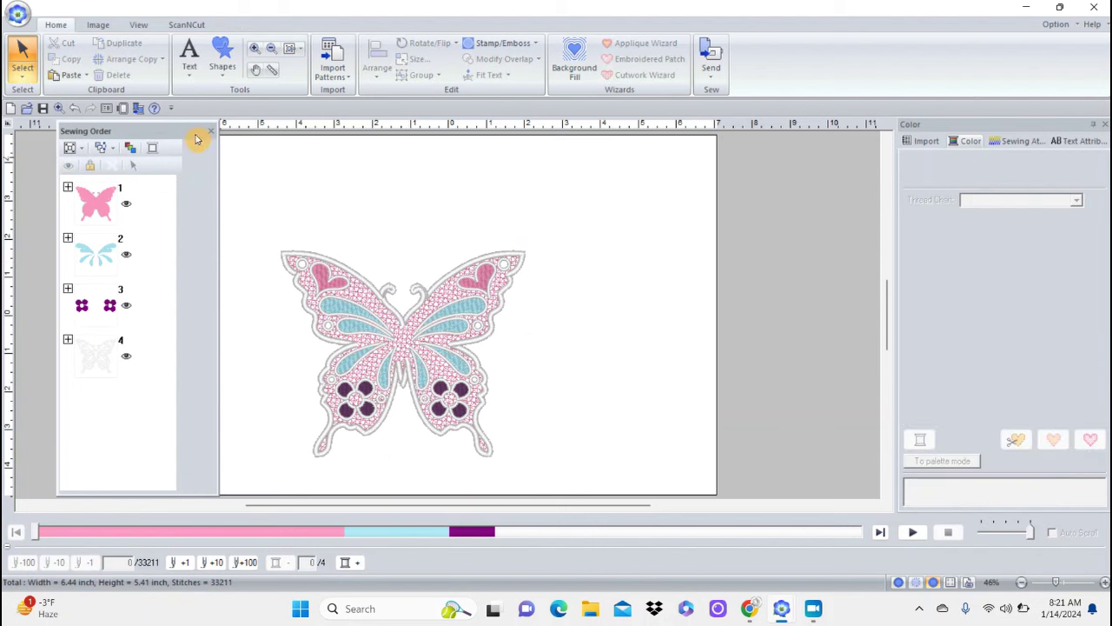
left_click_drag(248, 218, 567, 492)
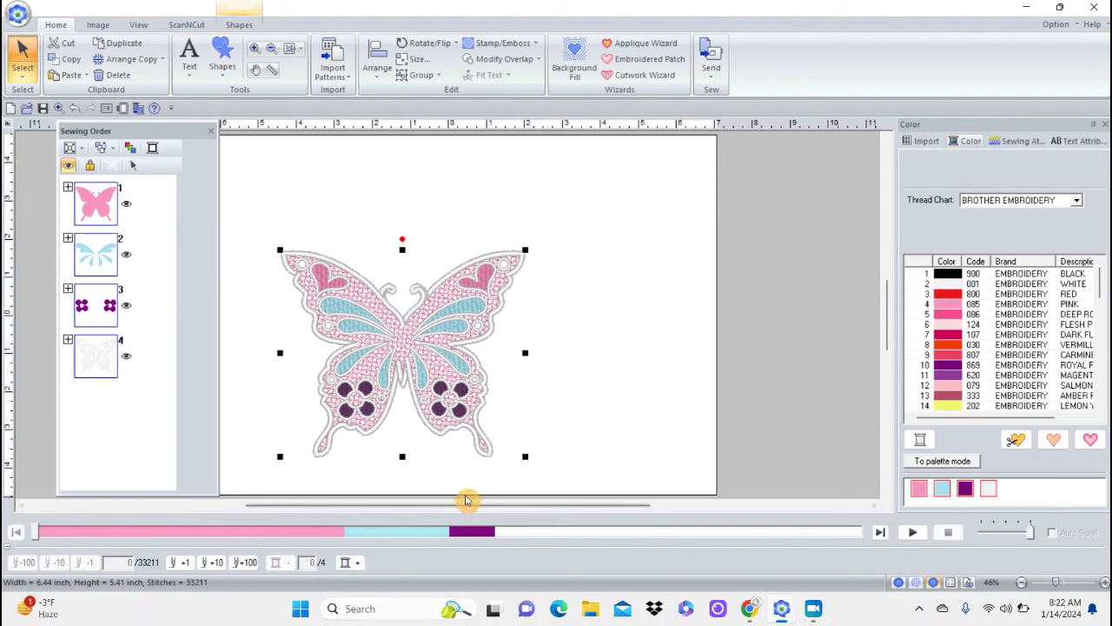
- Set the Hoop Size in Design Settings to 5" x 7"
left_click(561, 400)
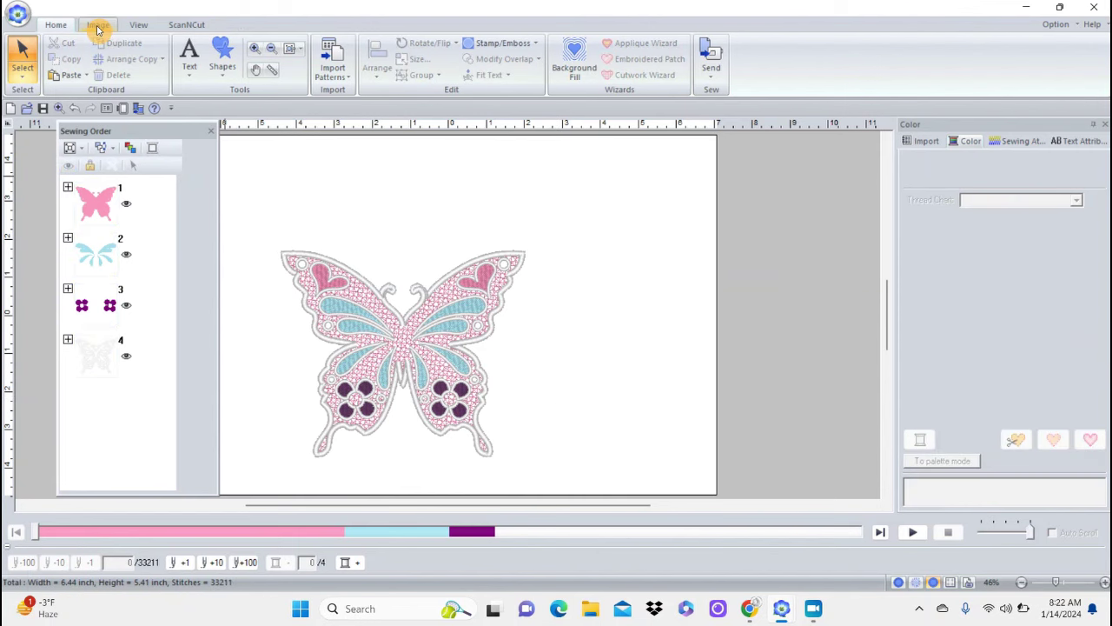
left_click(17, 17)
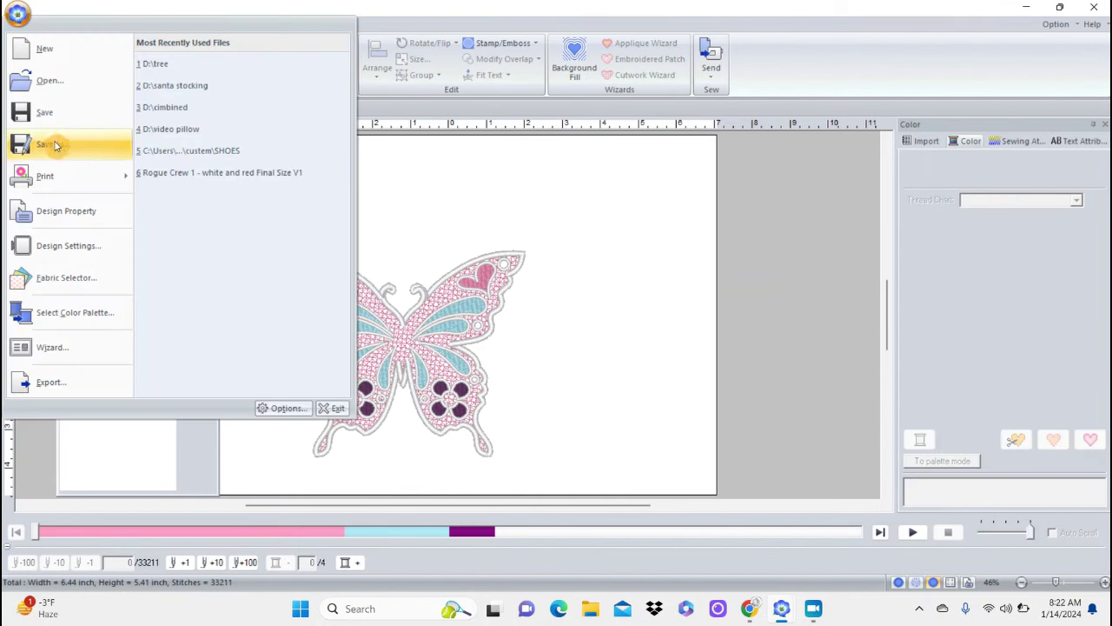
left_click(63, 249)
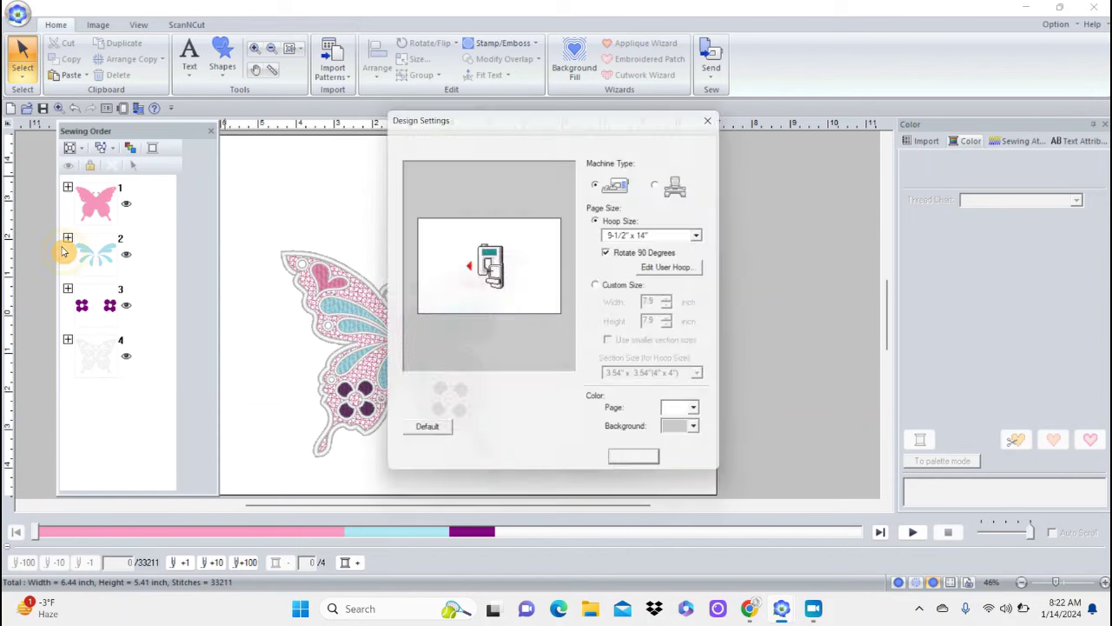
left_click(708, 236)
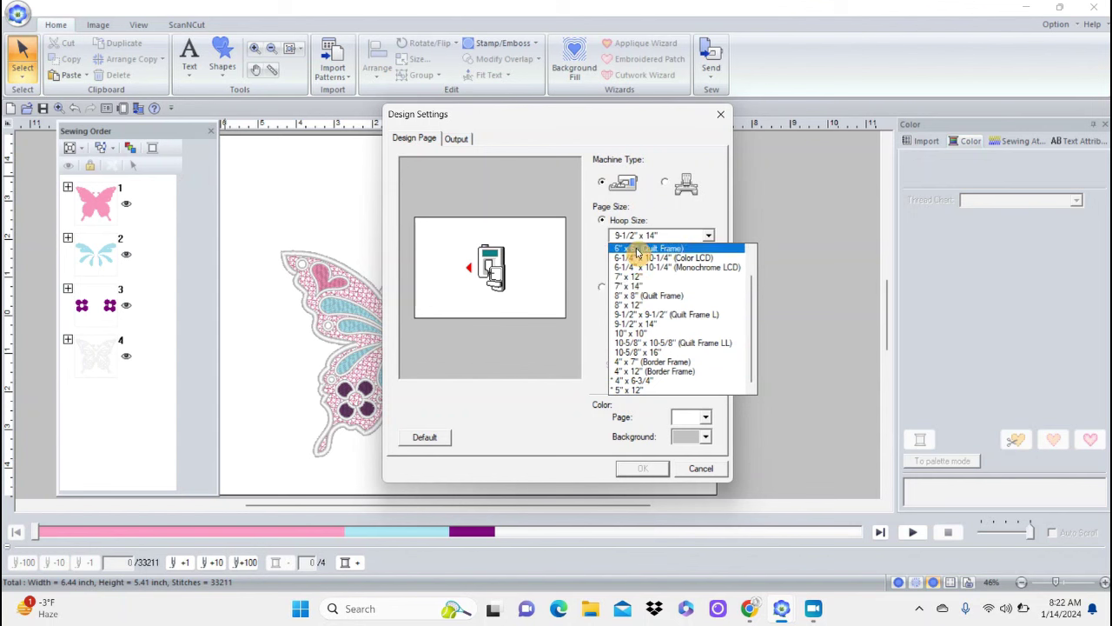
left_click_drag(750, 300, 750, 246)
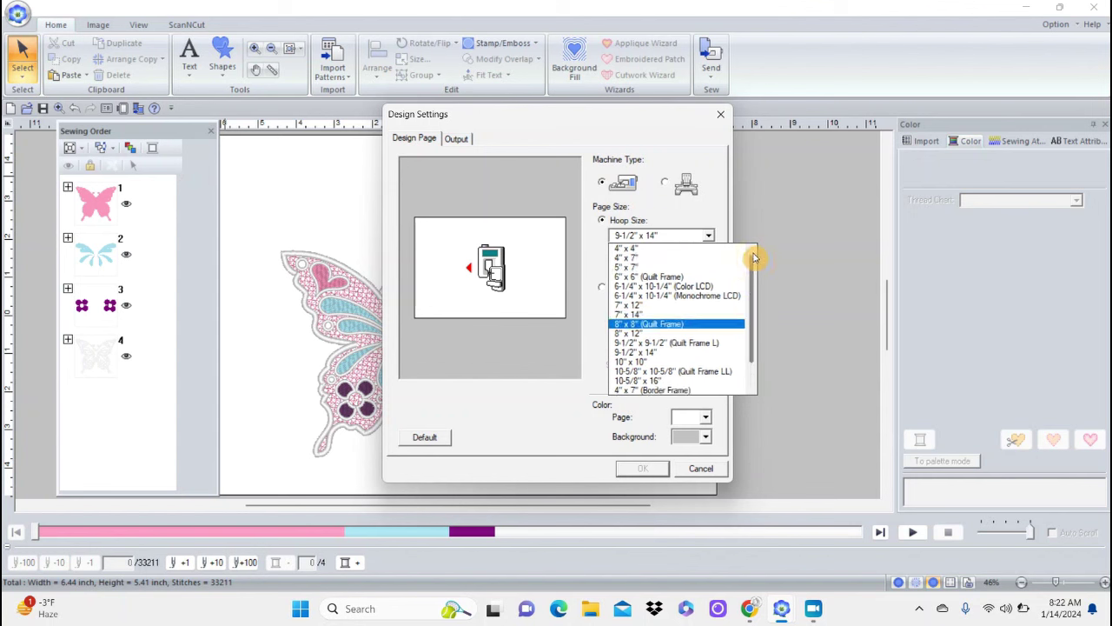
left_click(667, 268)
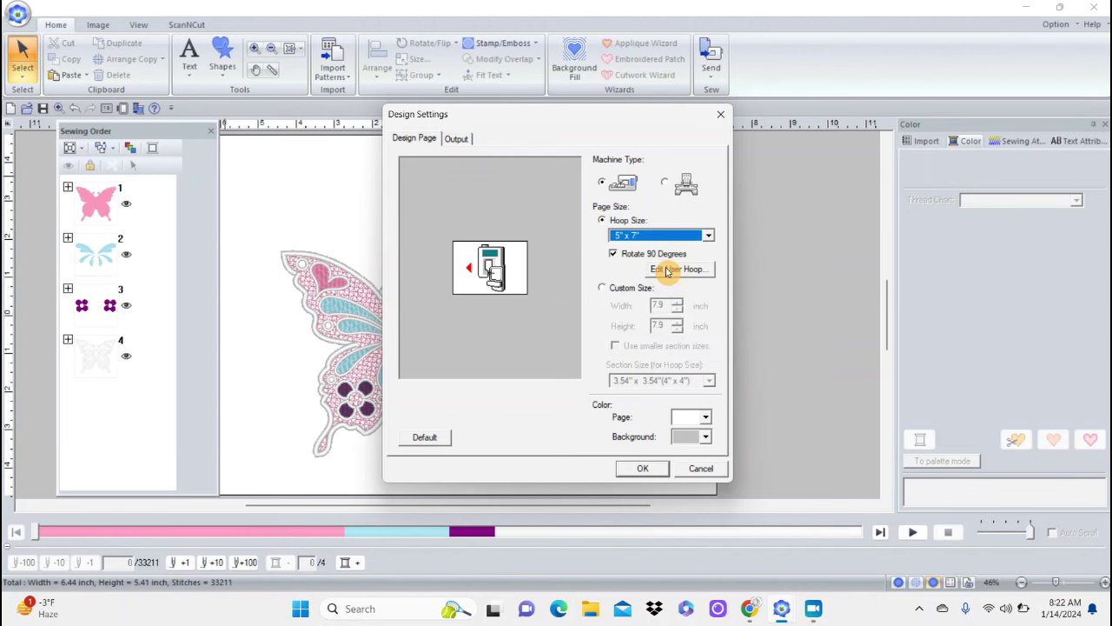
left_click(642, 467)
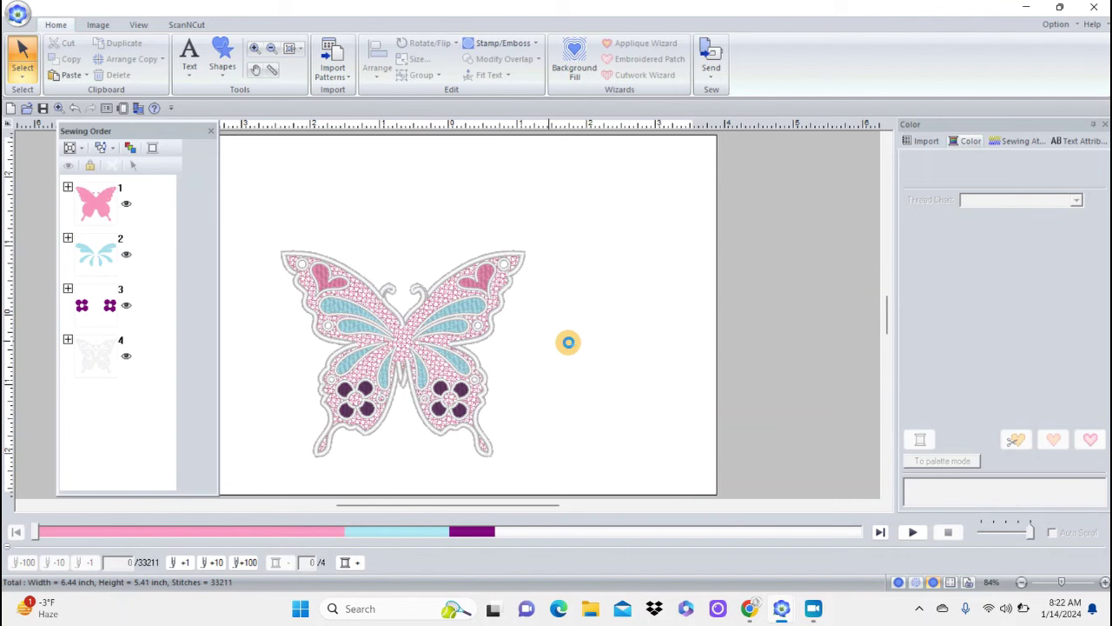
- Dock the Sewing Order panel and move the butterfly up and right onto the 5" x 7" page
scroll(579, 298, "up", 2)
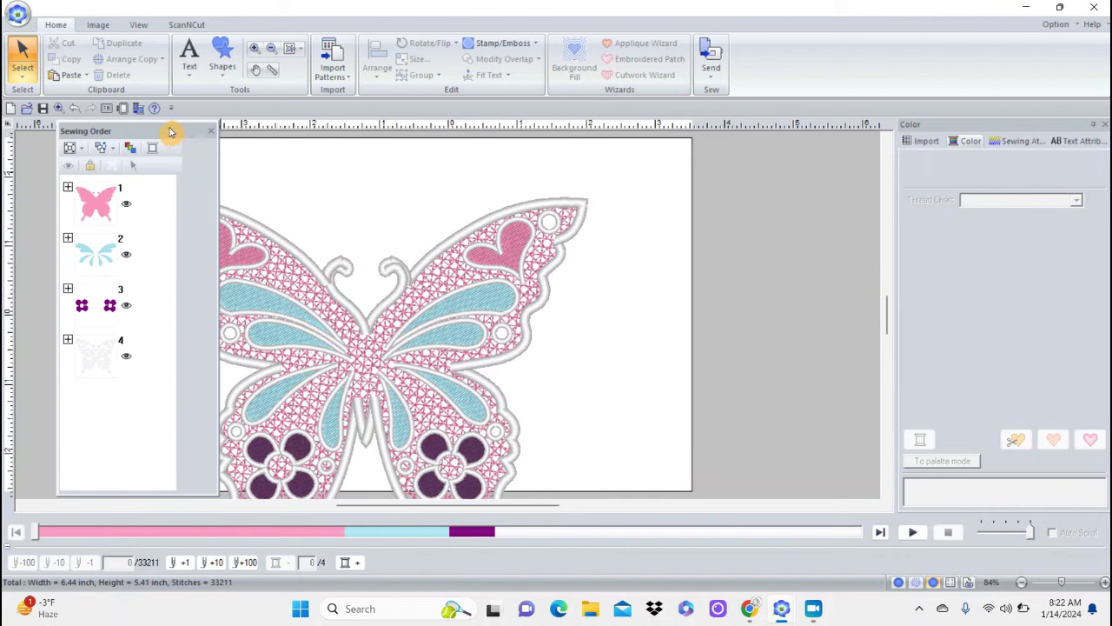
left_click_drag(171, 132, 60, 149)
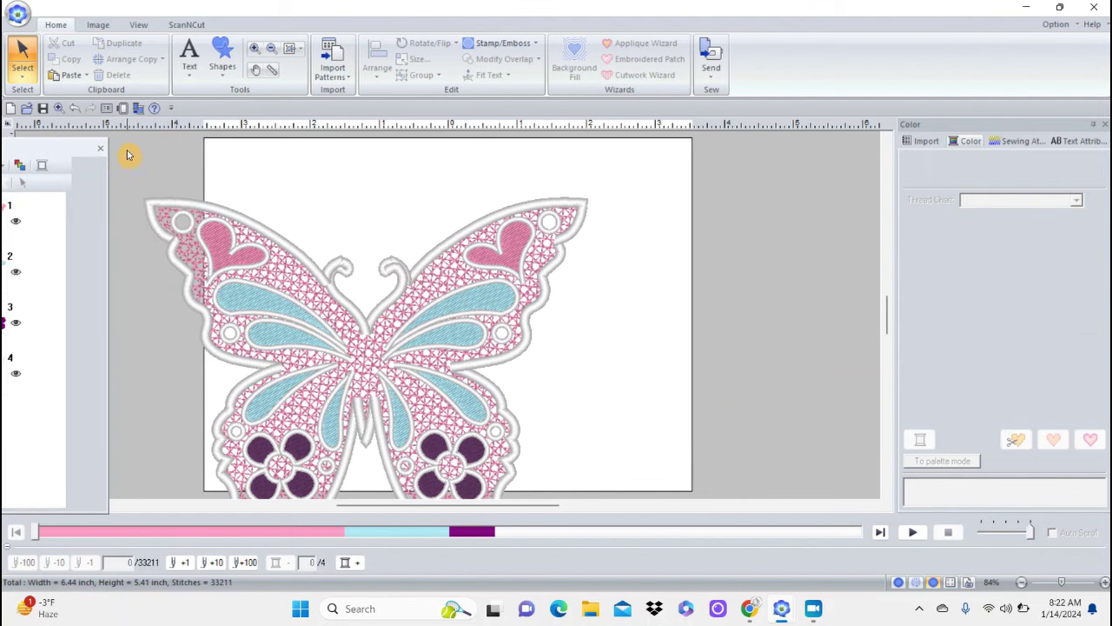
left_click_drag(126, 154, 627, 528)
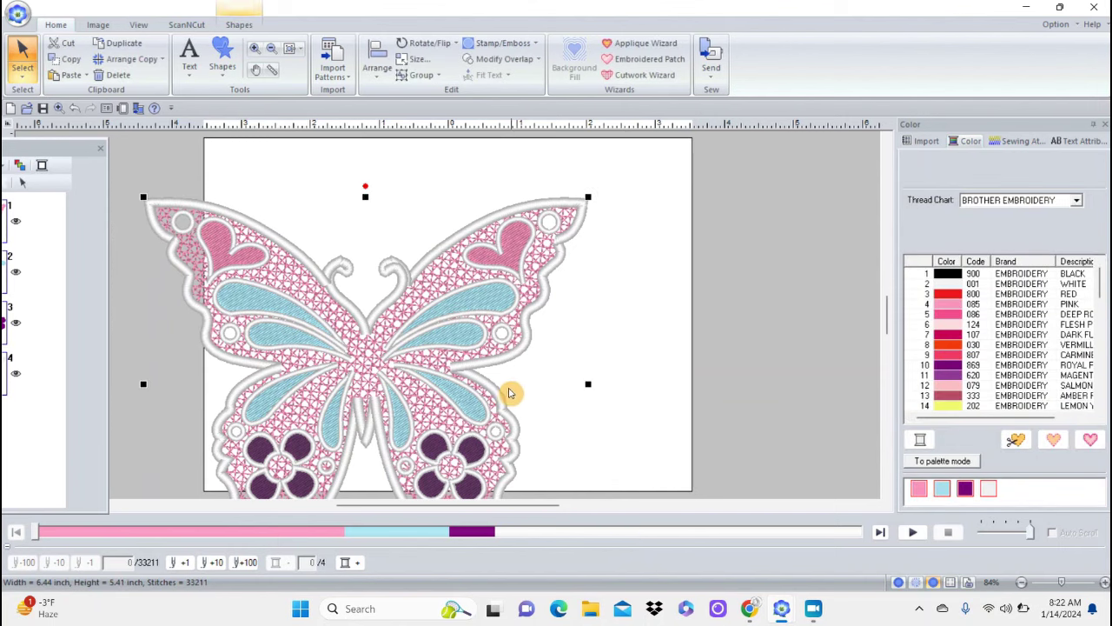
left_click_drag(448, 339, 639, 258)
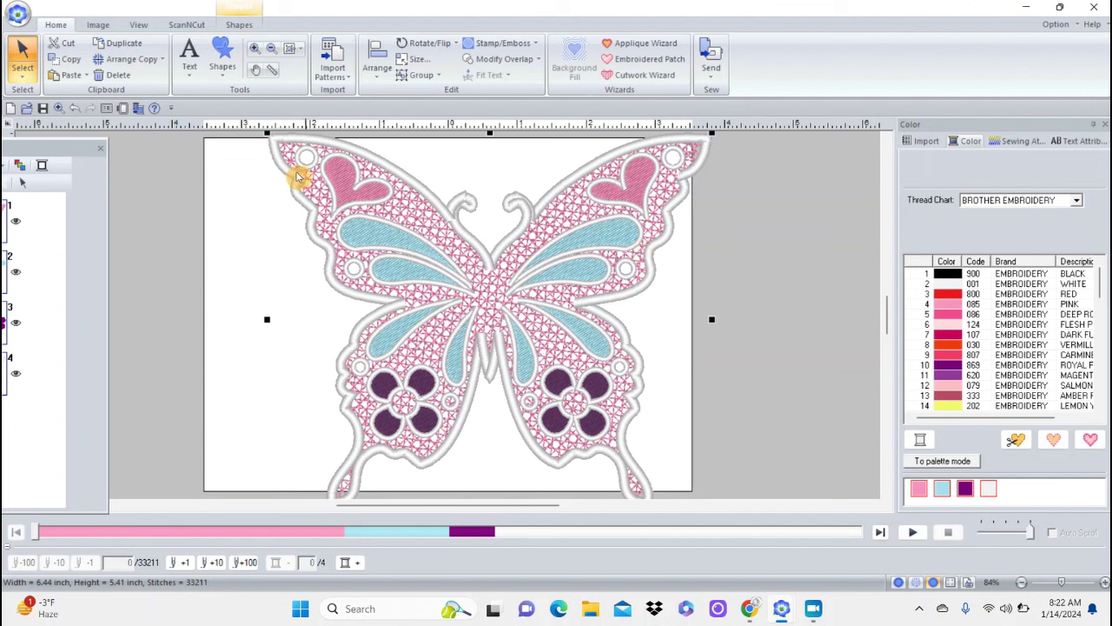
left_click(17, 14)
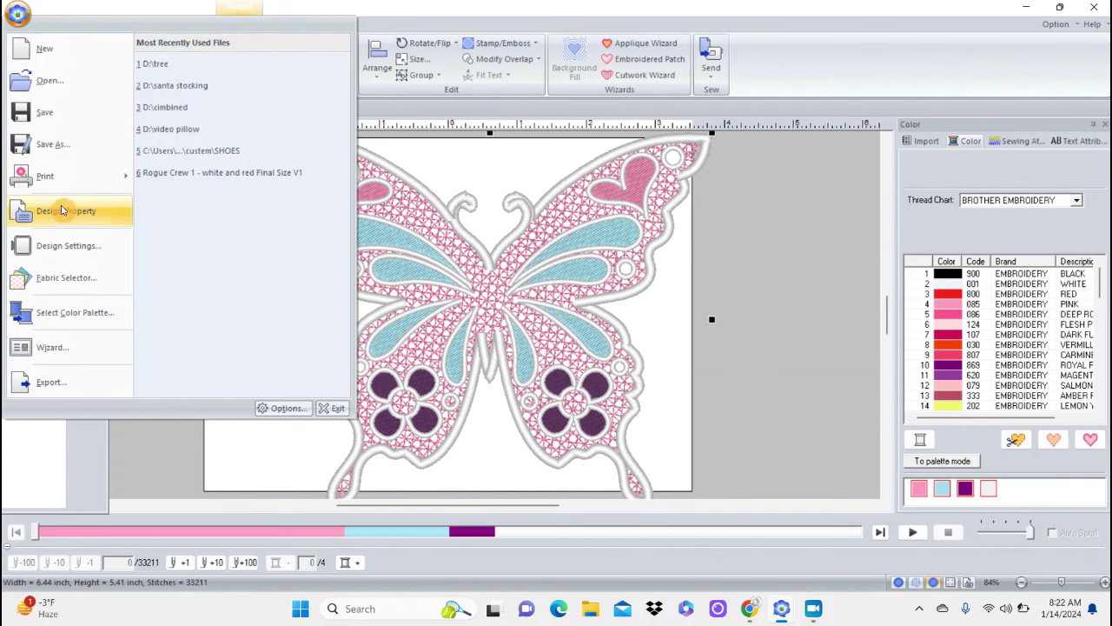
- Change the hoop to 8" x 8" (Quilt Frame) and shift the butterfly left to the page centre
left_click(65, 245)
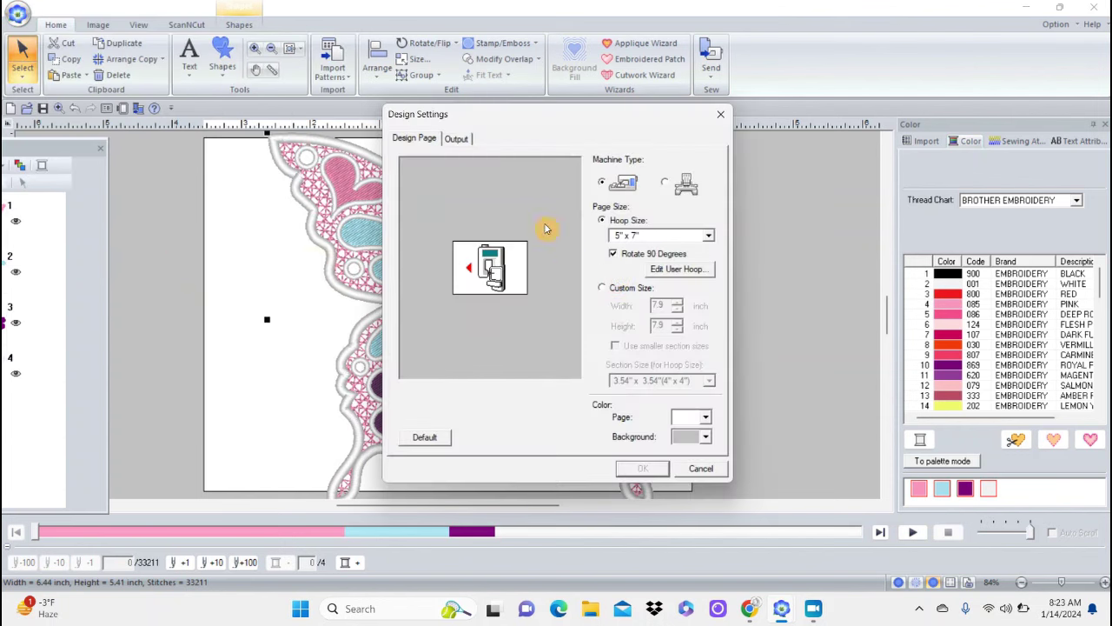
left_click(708, 236)
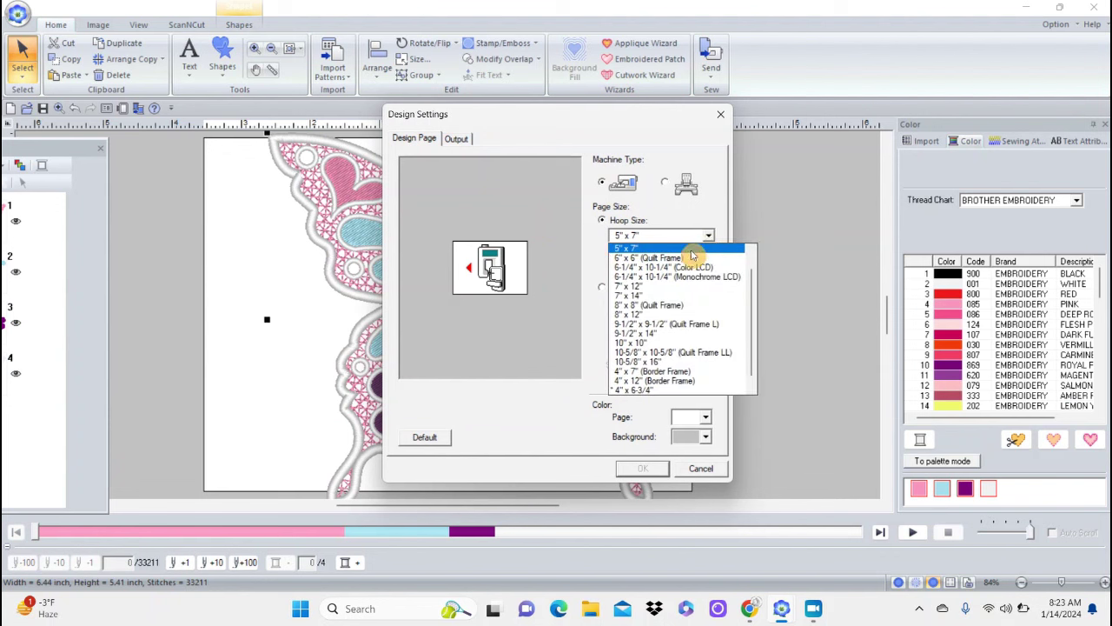
left_click(644, 306)
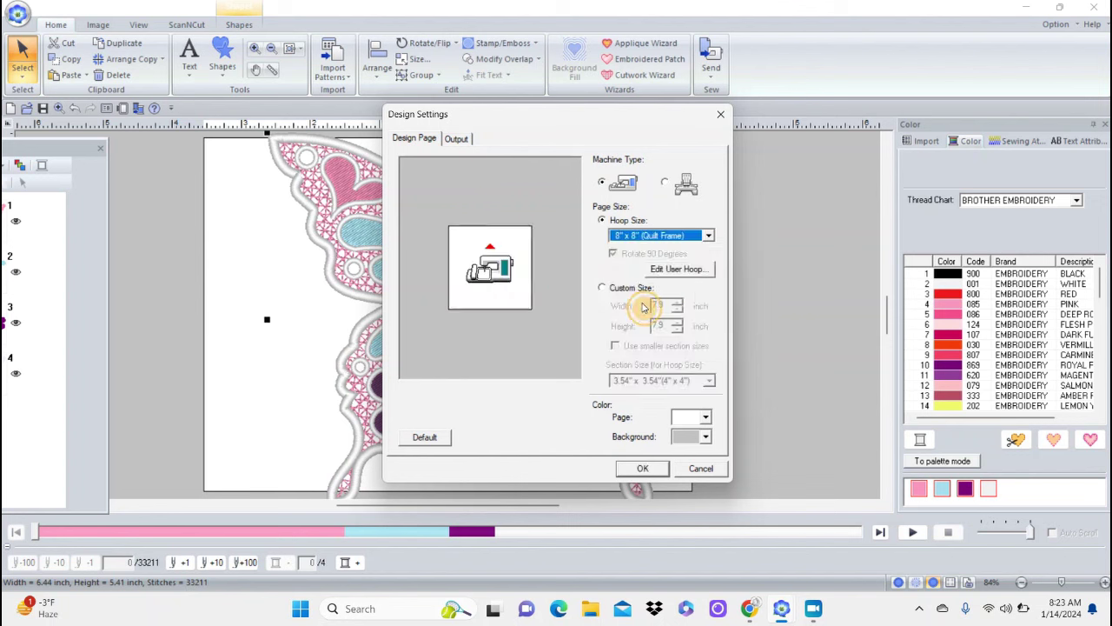
left_click(643, 466)
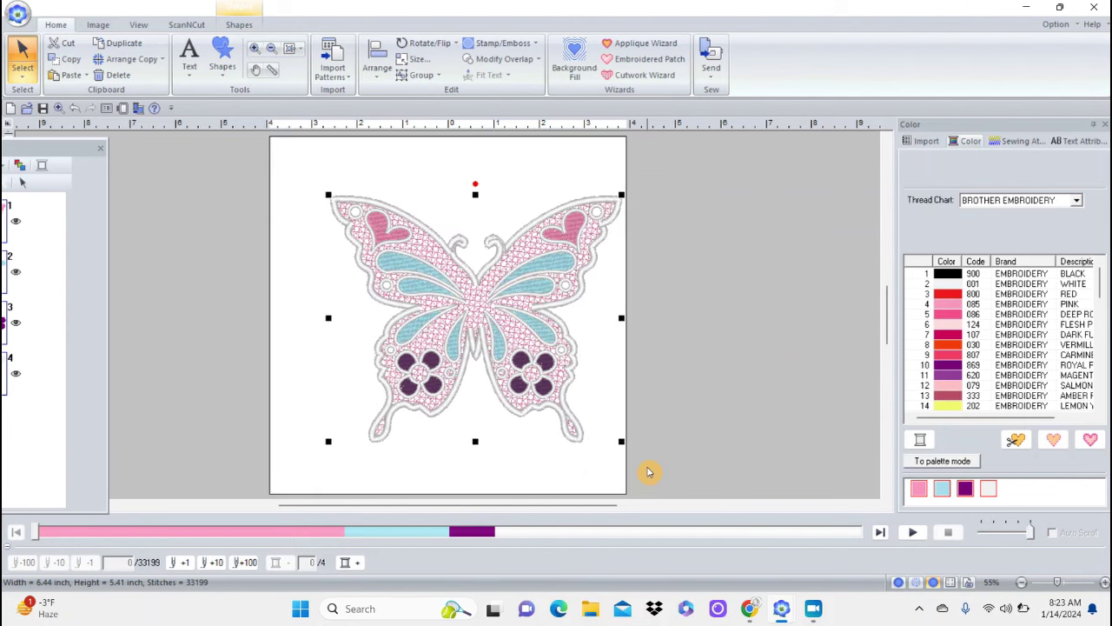
mouse_move(560, 331)
left_mouse_down()
mouse_move(527, 331)
mouse_move(556, 331)
left_mouse_up()
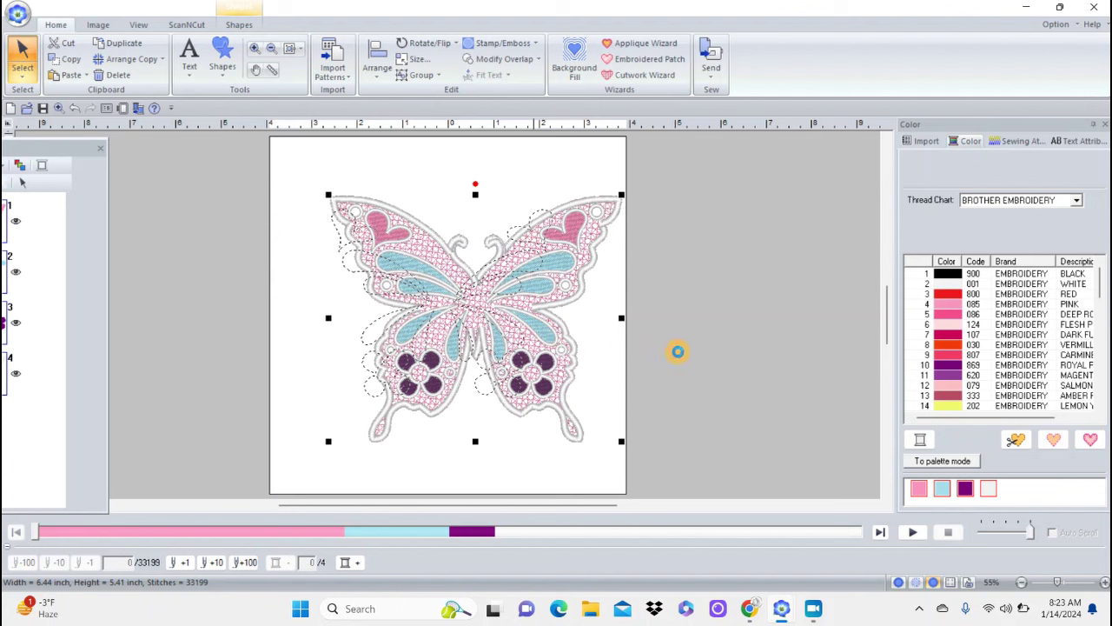
left_click(682, 355)
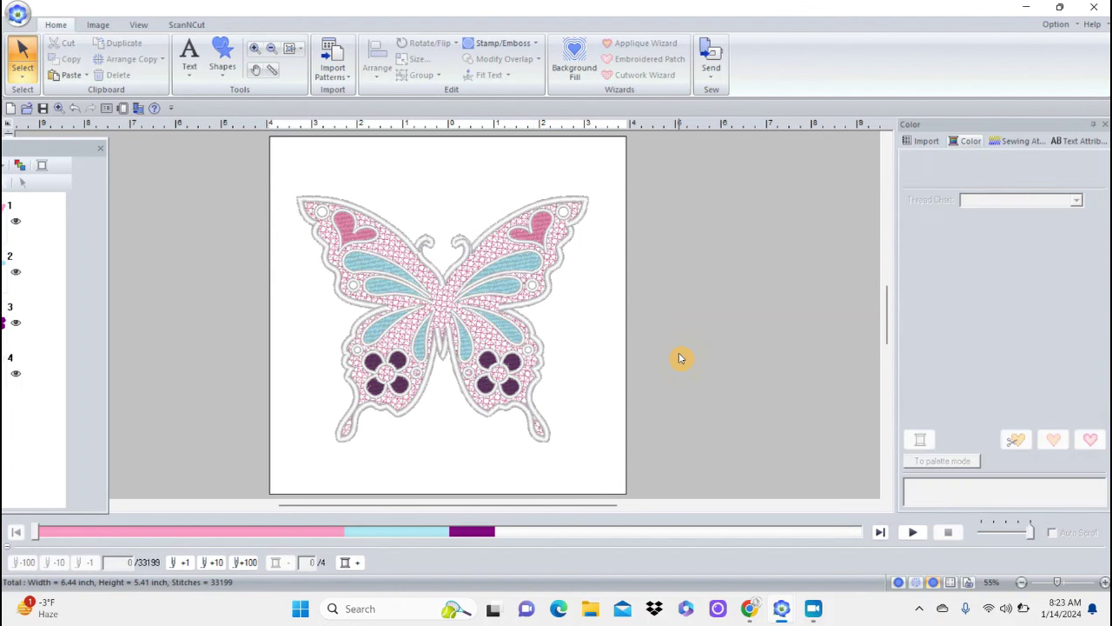
left_click(20, 15)
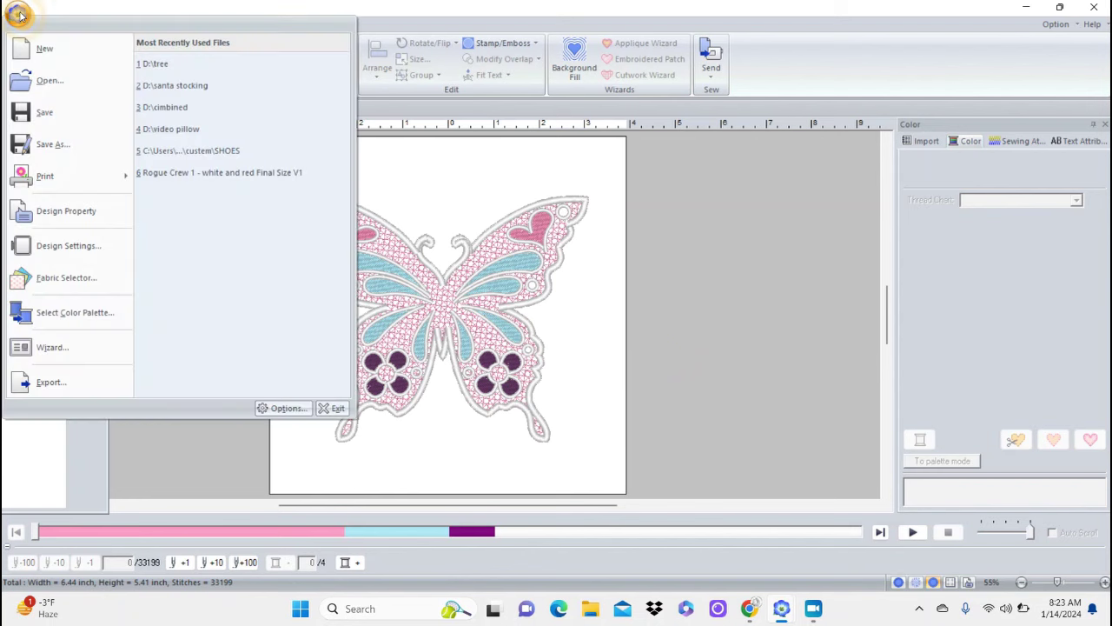
left_click(58, 214)
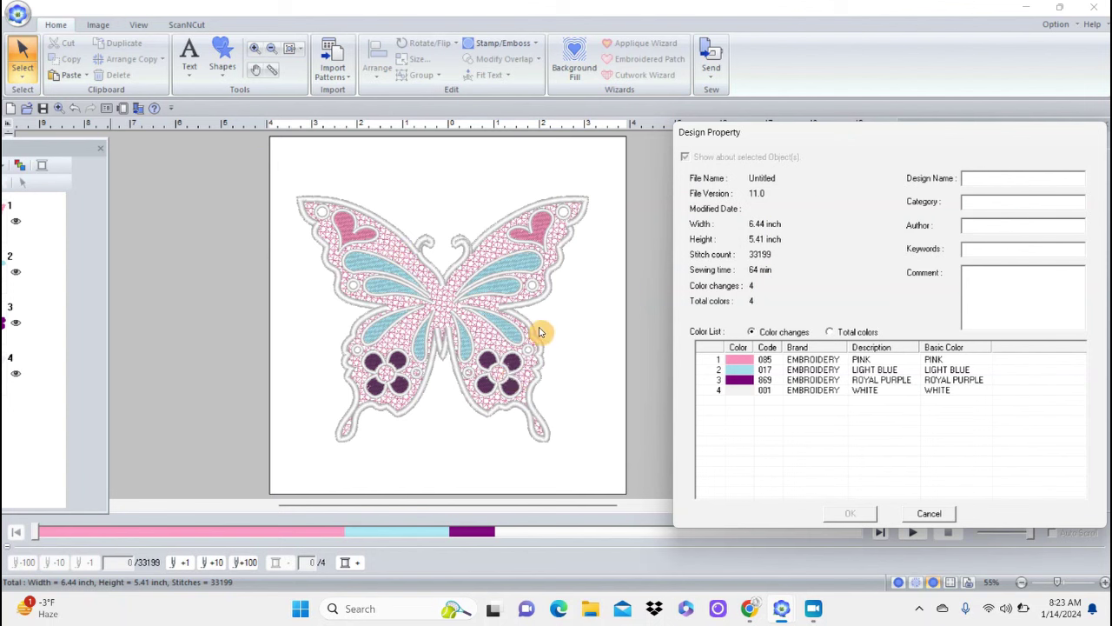
left_click(928, 517)
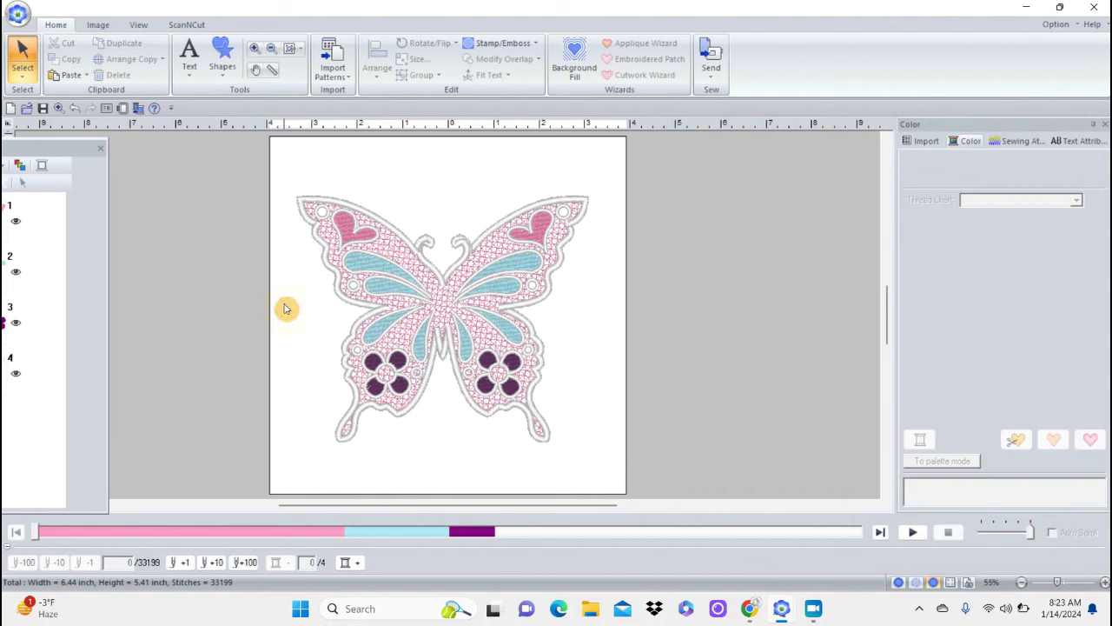